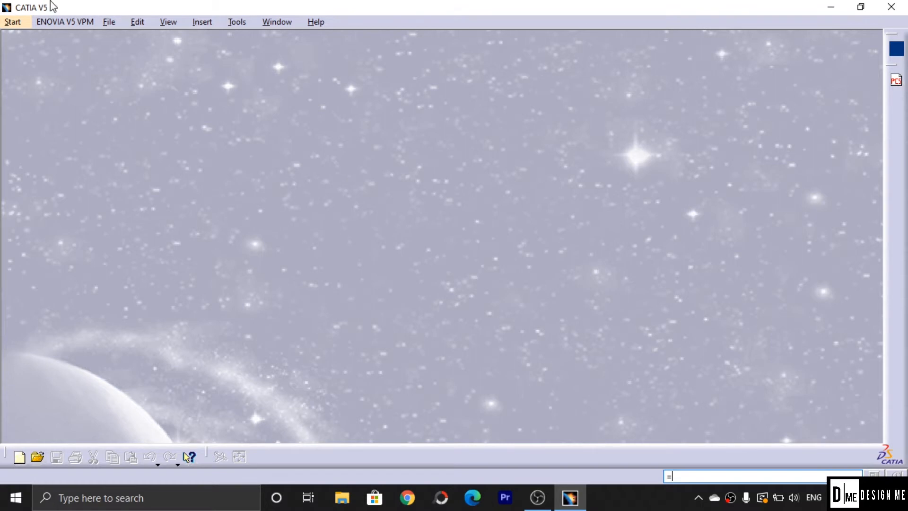
Create a new part named Part1 with hybrid design enabled in the Generative Shape Design workbench.
click(11, 23)
mouse_move(48, 72)
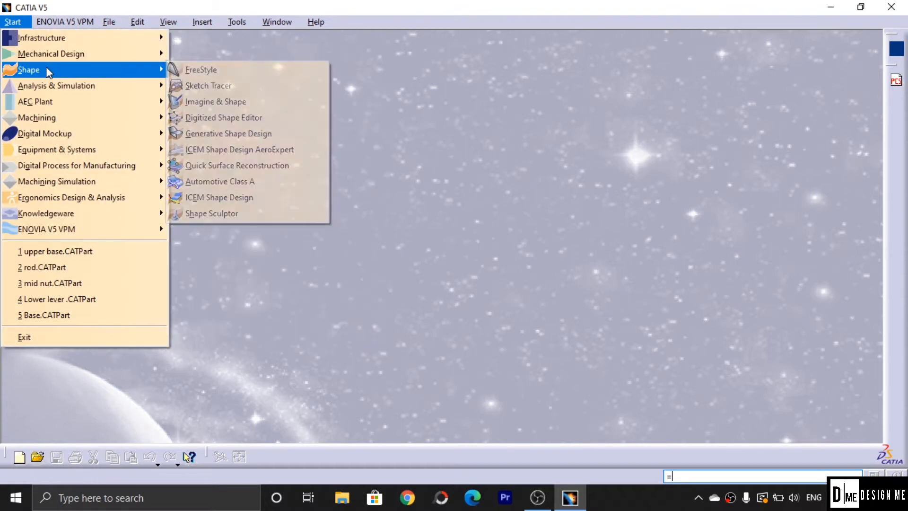
click(235, 134)
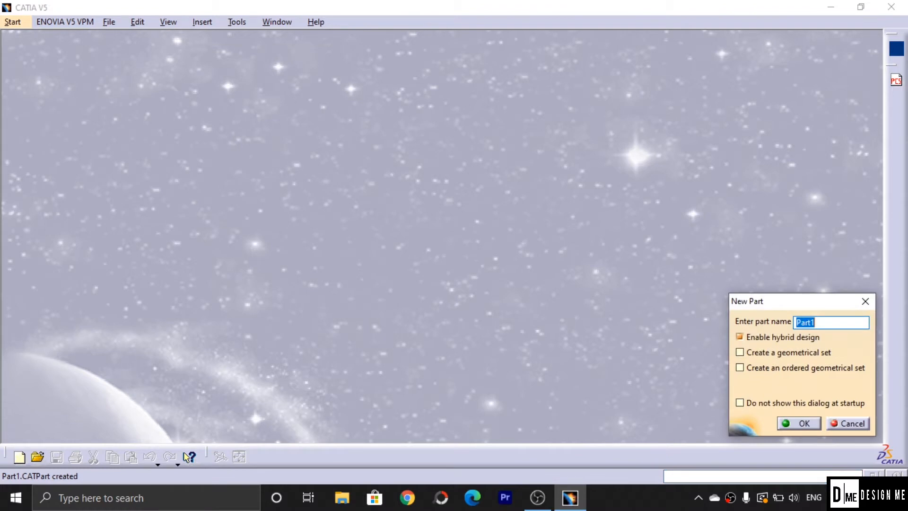
click(798, 423)
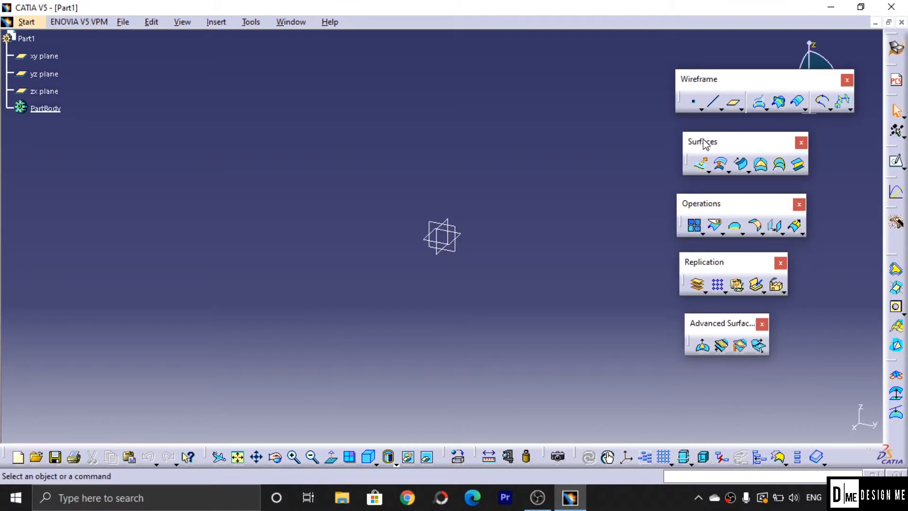
drag(703, 140, 701, 137)
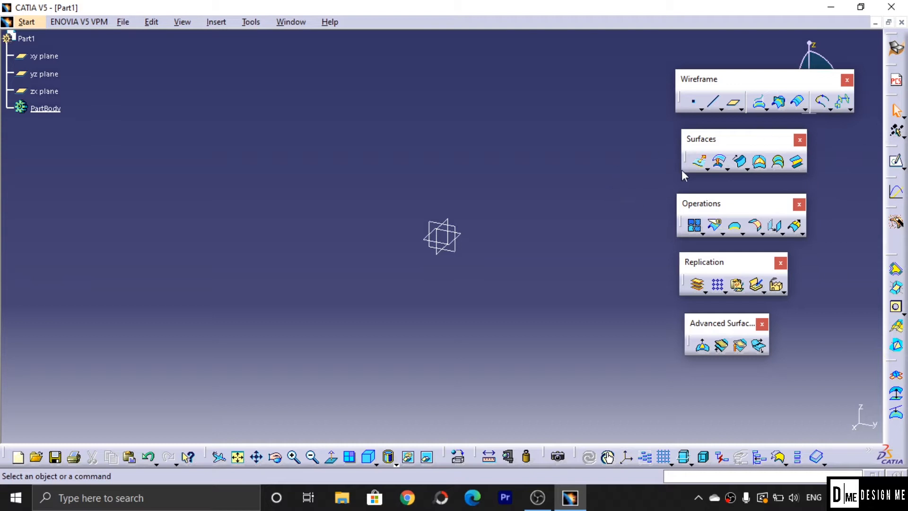
Start a point-point line and create its first point at the origin, with coordinates 0, 0, 0 mm.
click(715, 104)
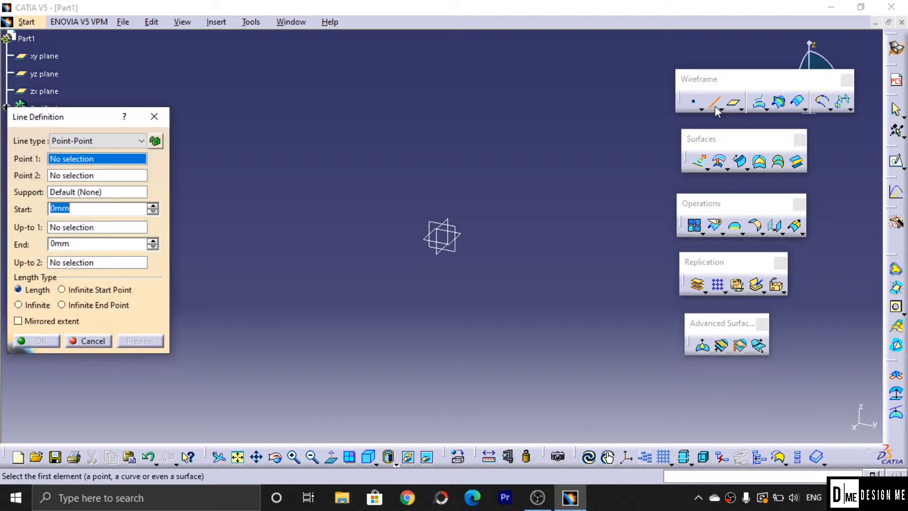
drag(78, 122, 109, 112)
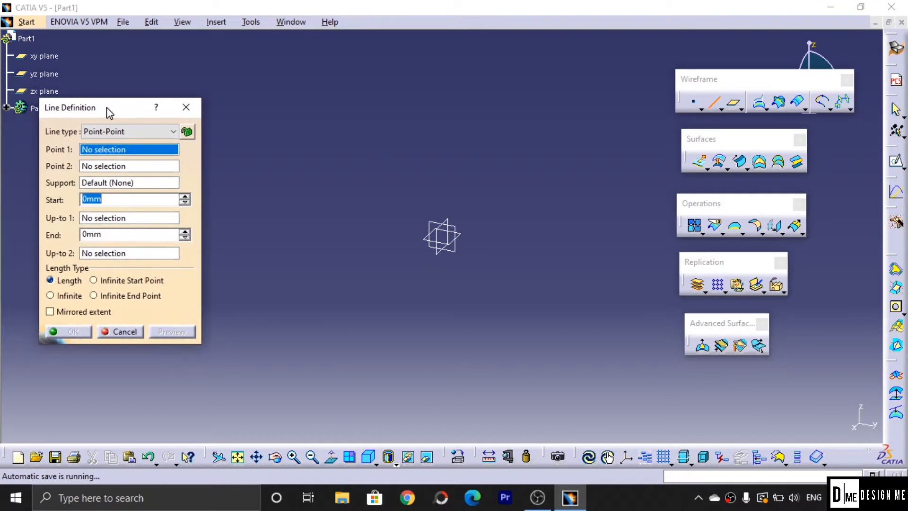
right_click(111, 154)
click(131, 156)
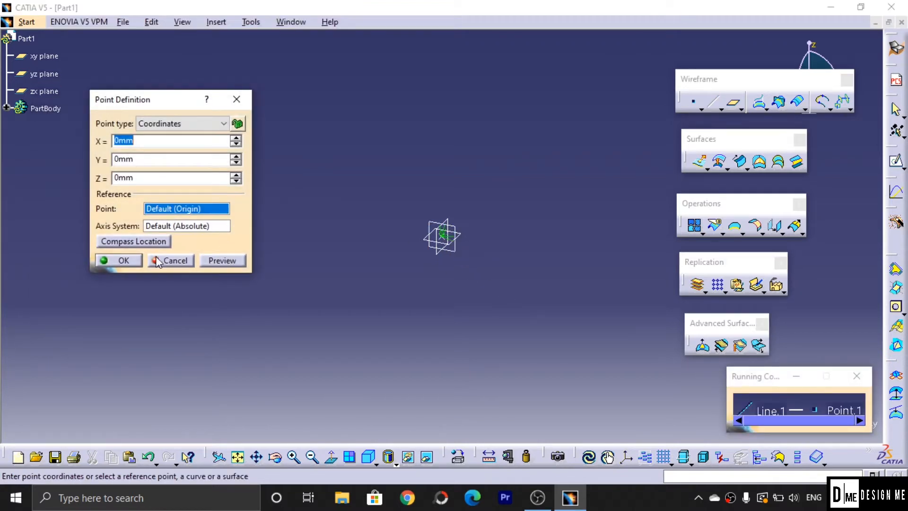
click(135, 261)
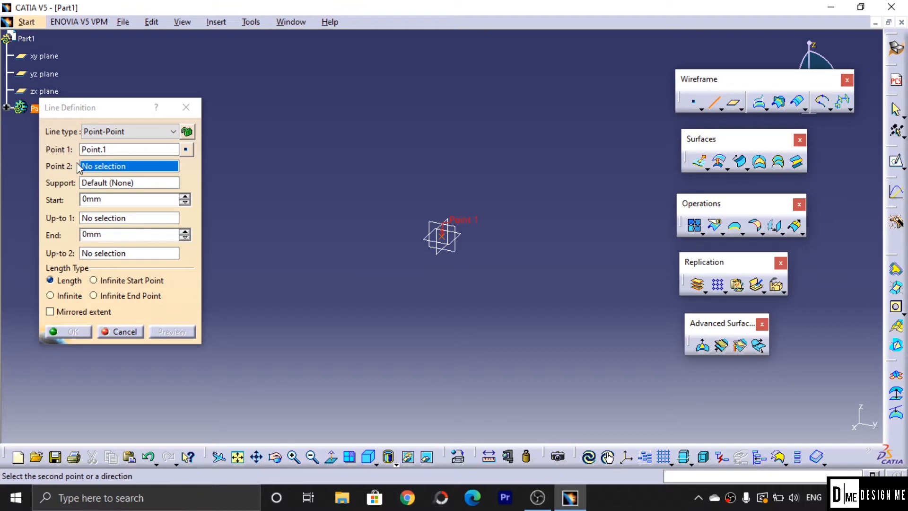
Use the yz plane as the line's direction, stretch its end to about 159 mm and create the line.
click(461, 231)
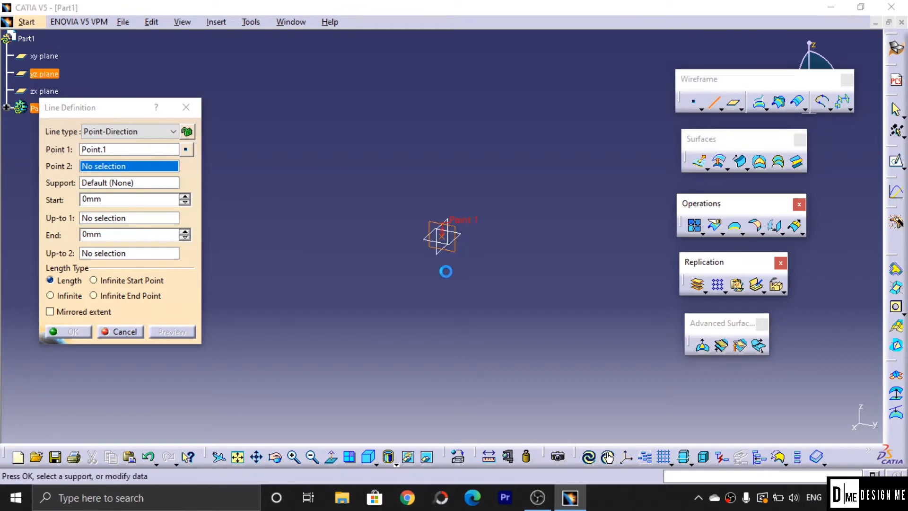
drag(425, 262, 317, 342)
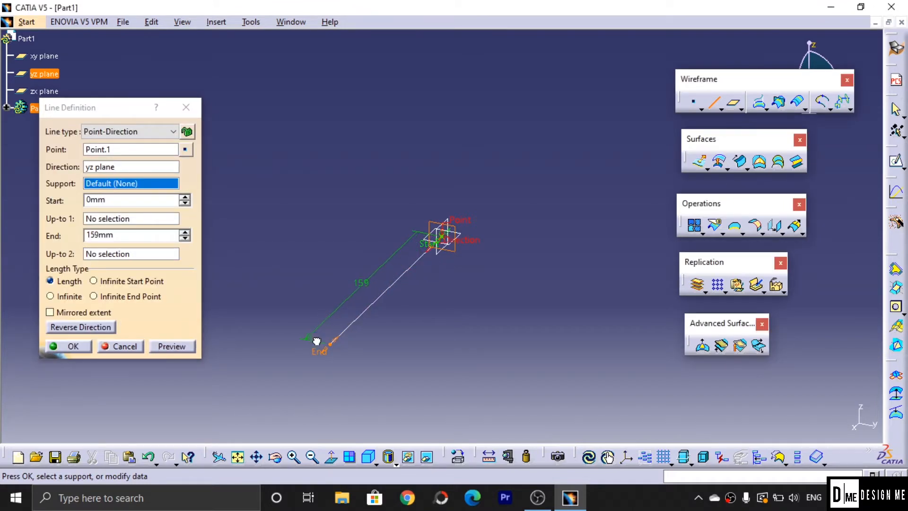
click(66, 348)
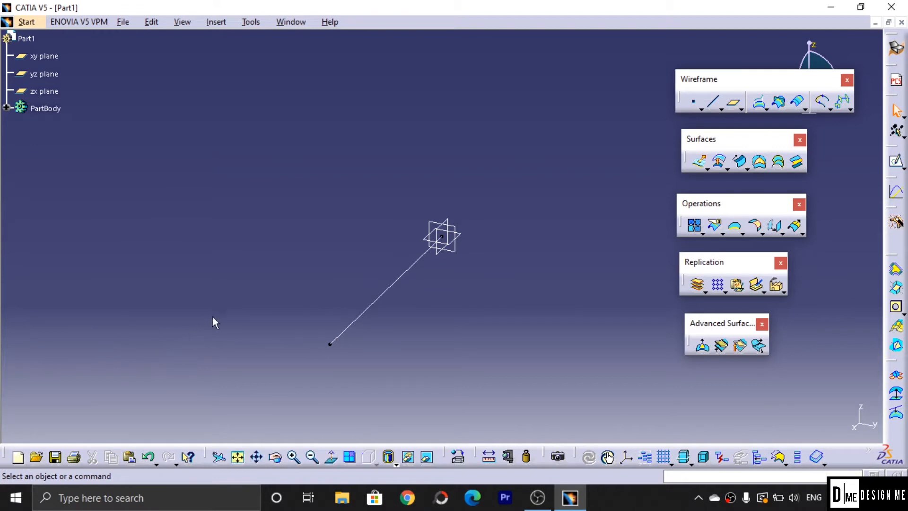
Start an extruded surface with the line as its profile.
middle_drag(290, 293, 322, 298)
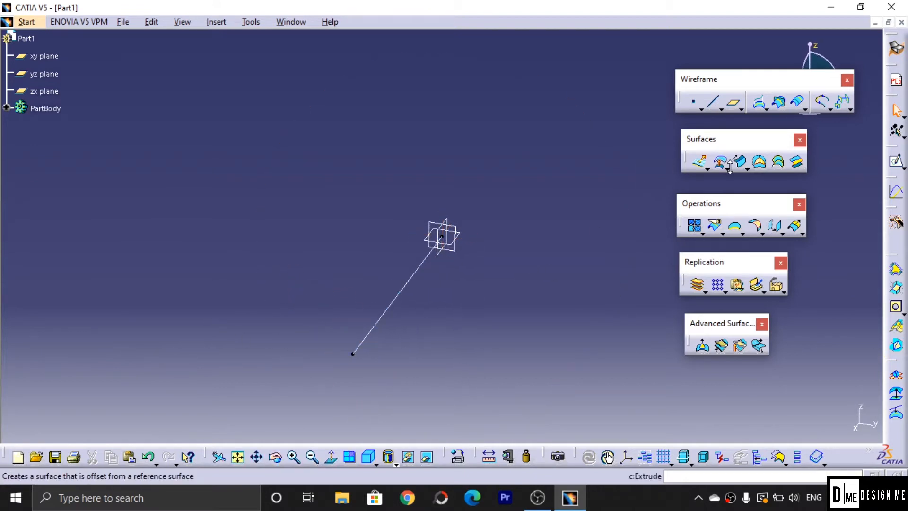
click(707, 168)
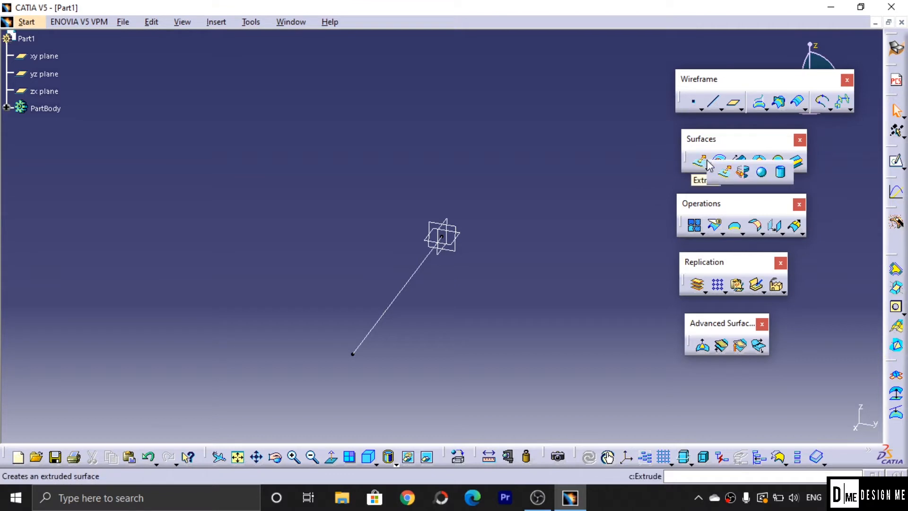
click(727, 174)
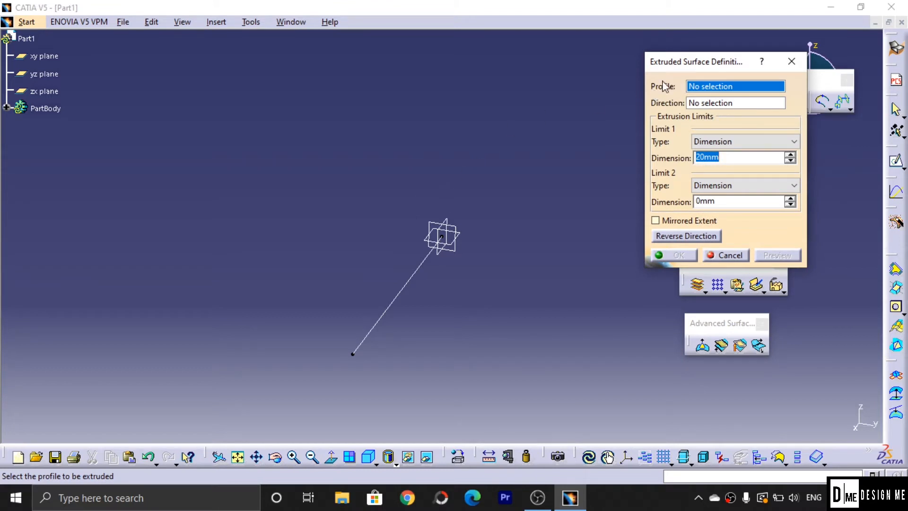
drag(683, 67, 599, 113)
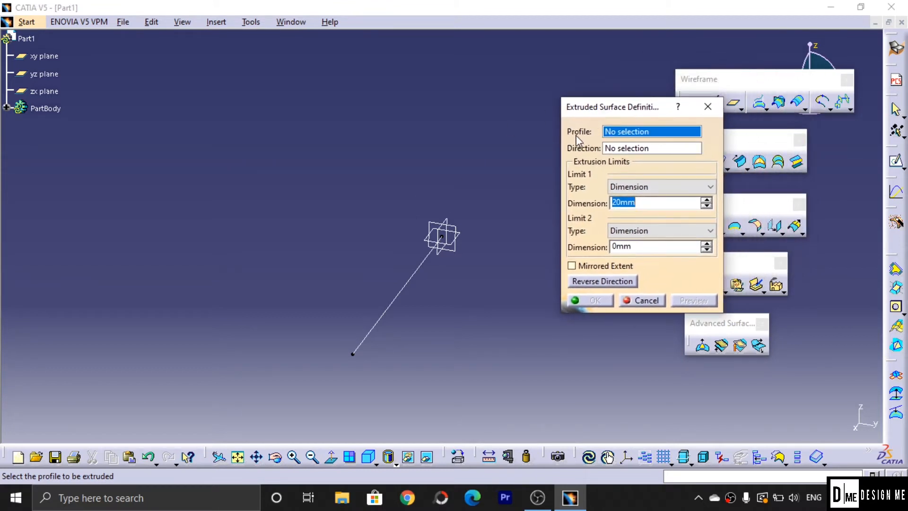
click(636, 132)
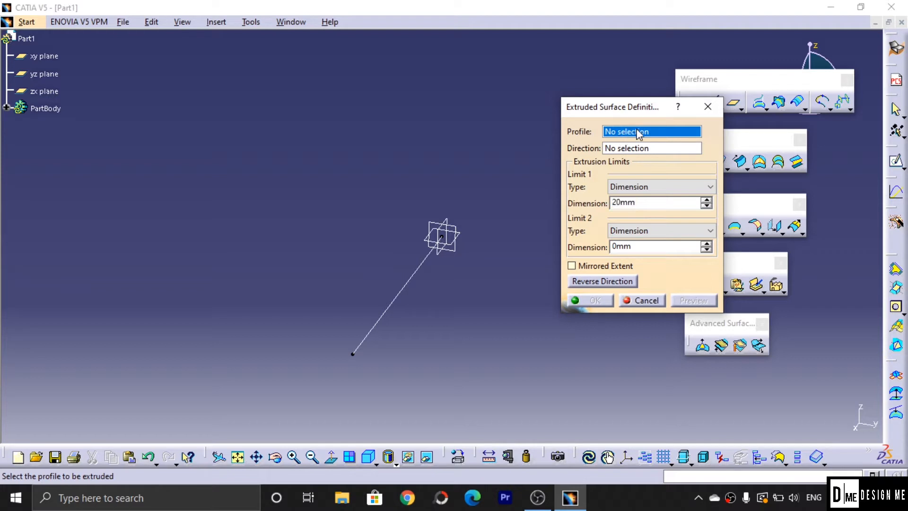
click(401, 284)
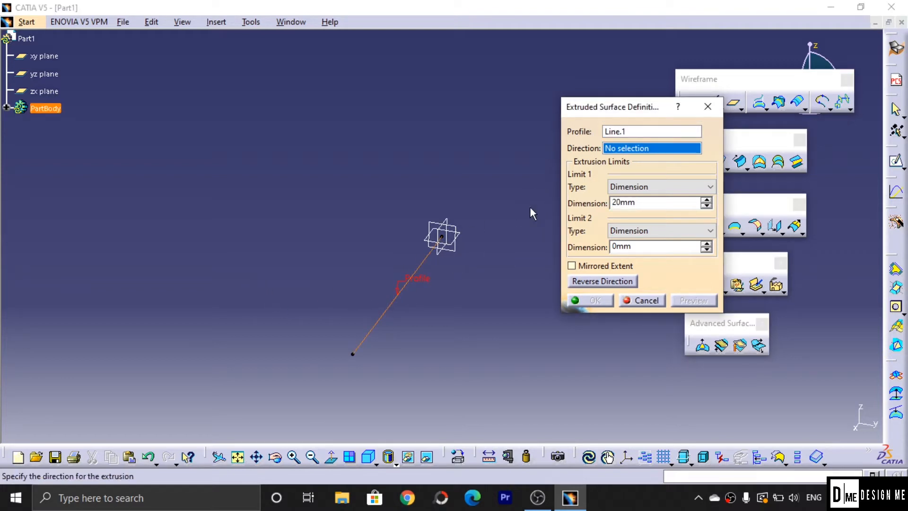
Try the X component as the extrusion direction and switch it to the Z component.
right_click(660, 154)
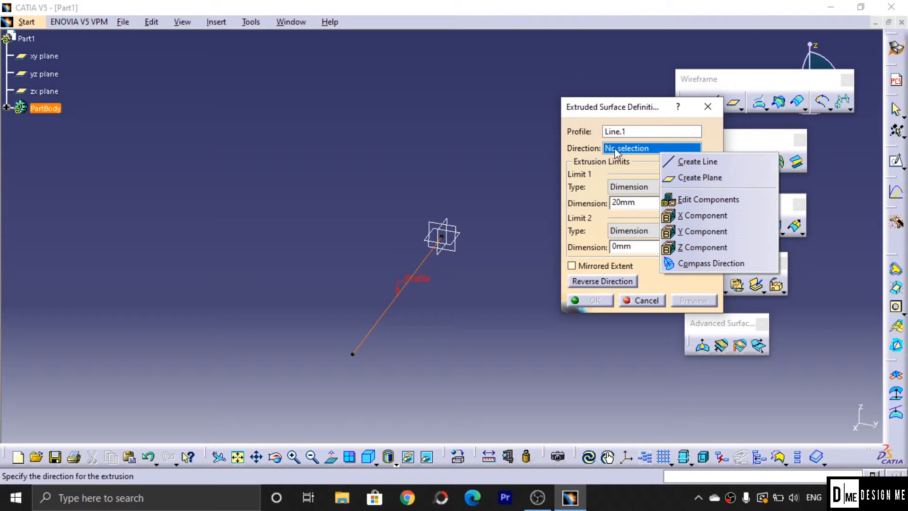
click(691, 215)
click(556, 283)
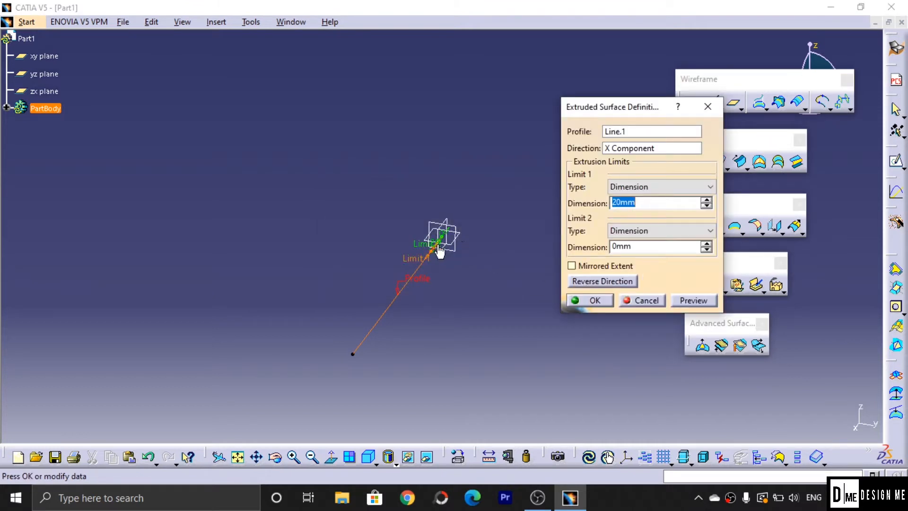
right_click(652, 150)
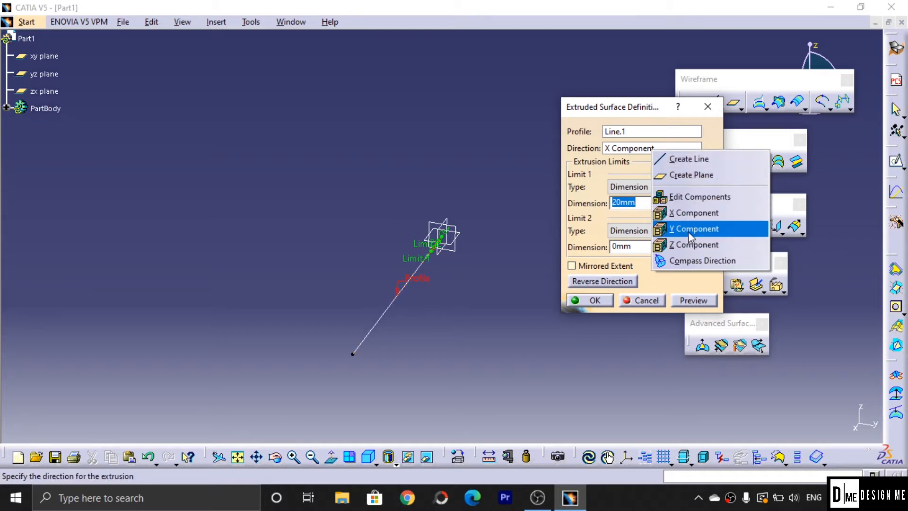
click(693, 244)
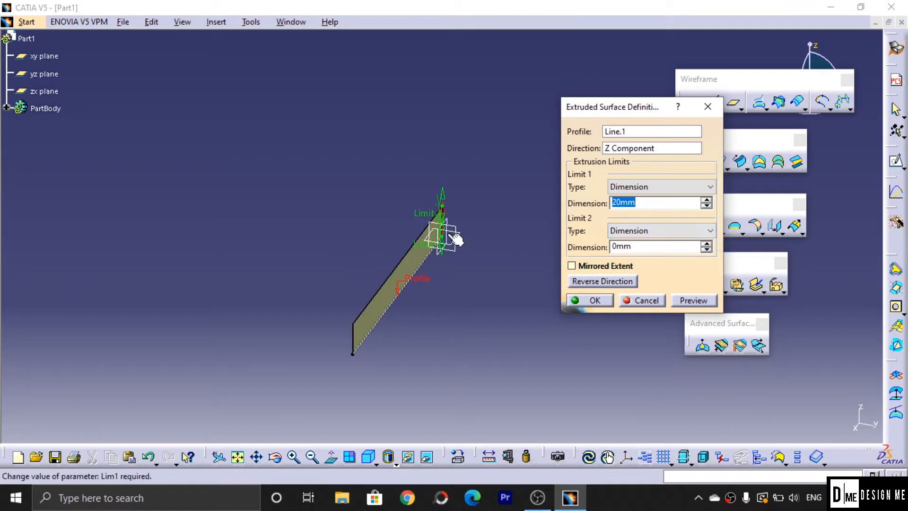
Reverse the extrusion direction so it points upward and stretch Limit 1 to about 85 mm.
drag(440, 215, 442, 185)
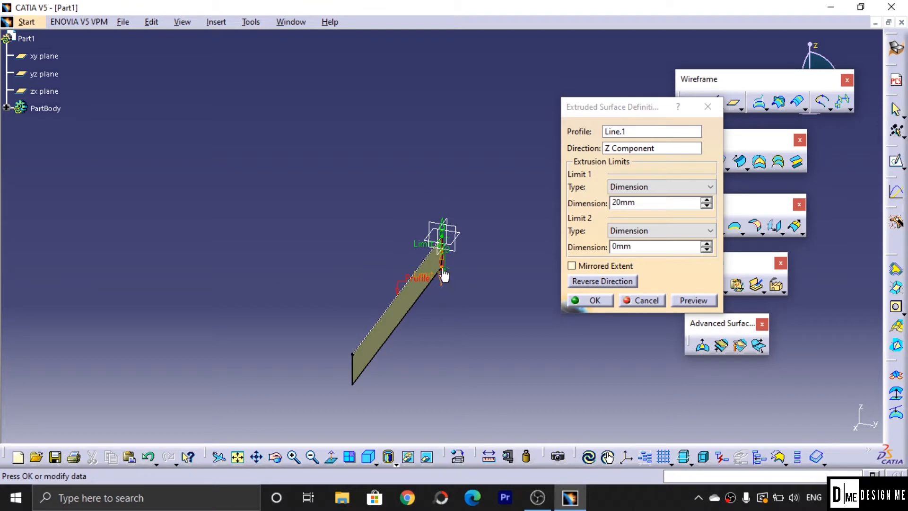
click(585, 283)
middle_drag(493, 251, 367, 272)
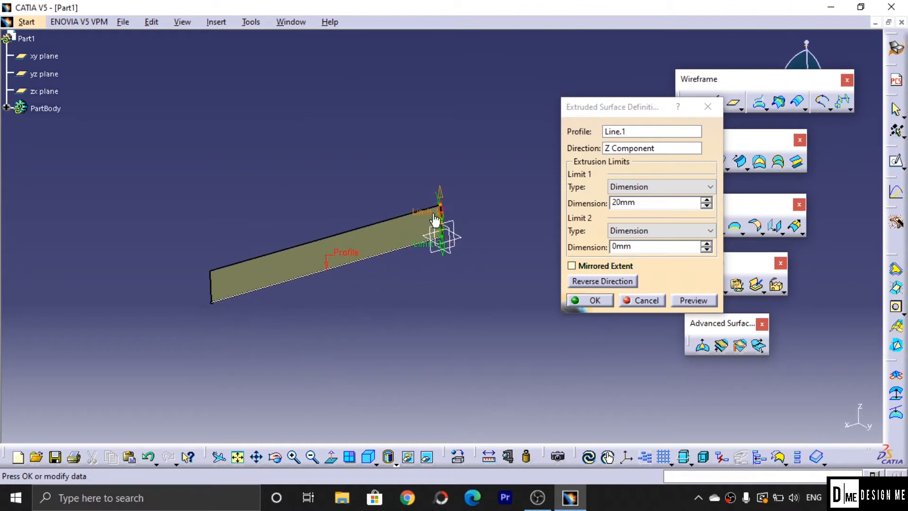
drag(439, 203, 430, 90)
middle_drag(300, 308, 326, 338)
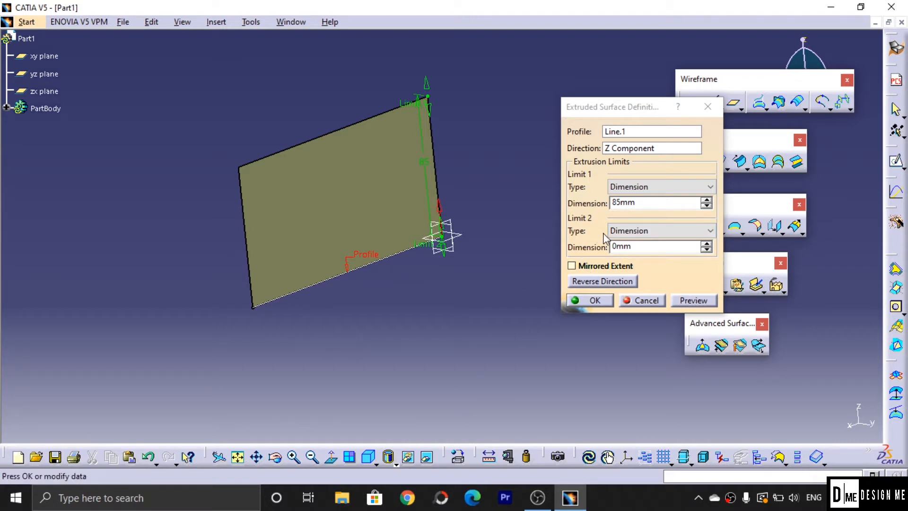
Set Limit 2 of the extrusion to 10 mm, preview it, and flip the direction back and forth.
double_click(624, 246)
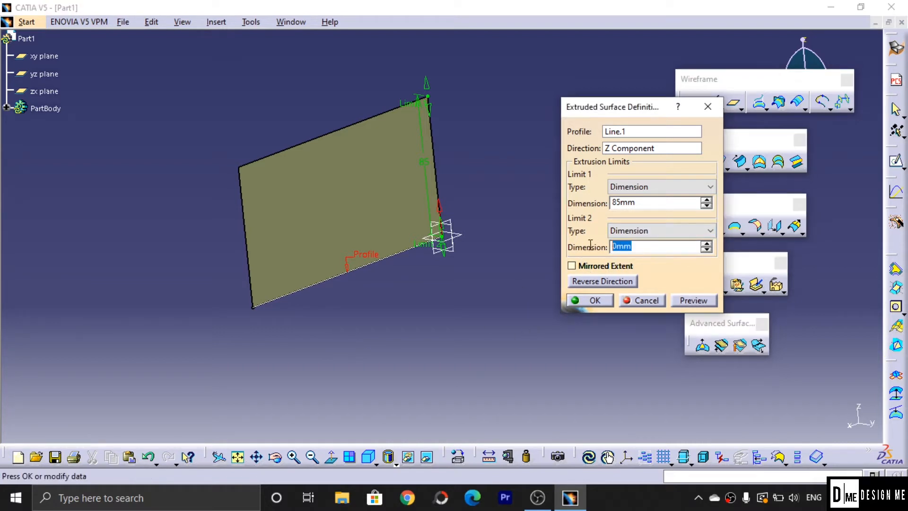
text(10)
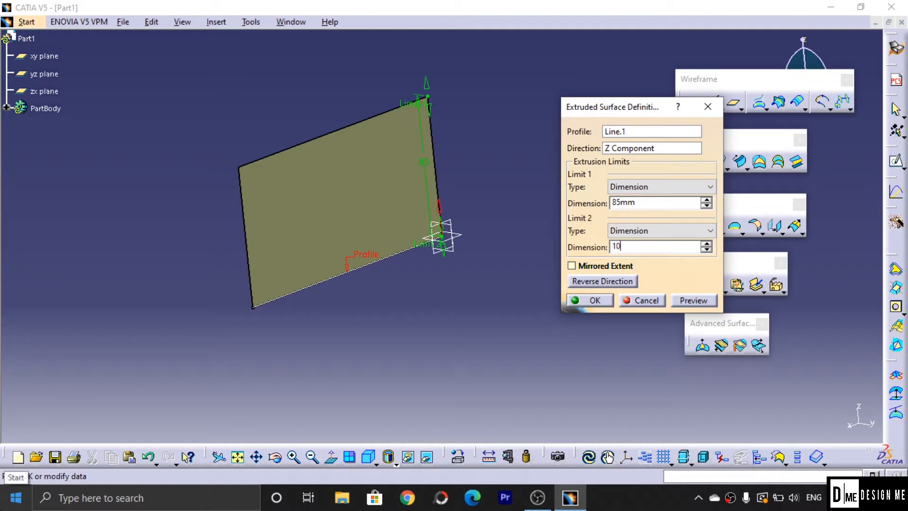
click(696, 302)
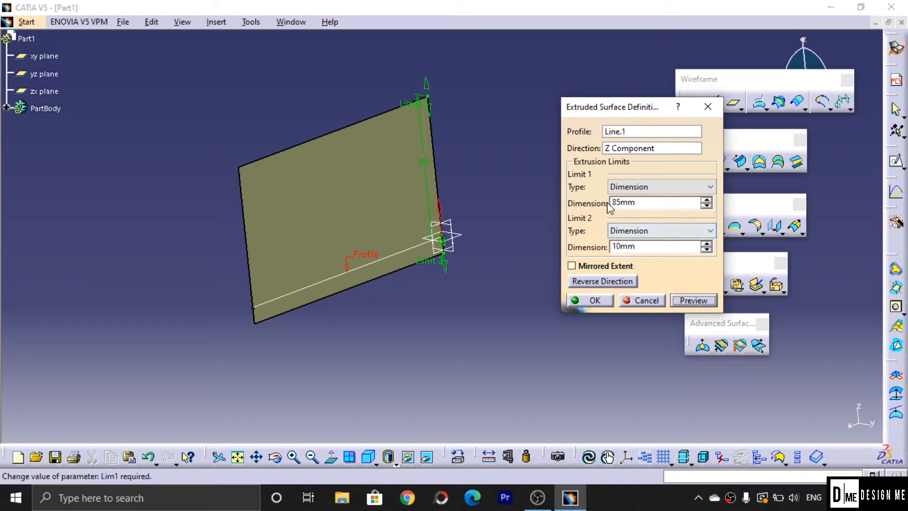
click(612, 281)
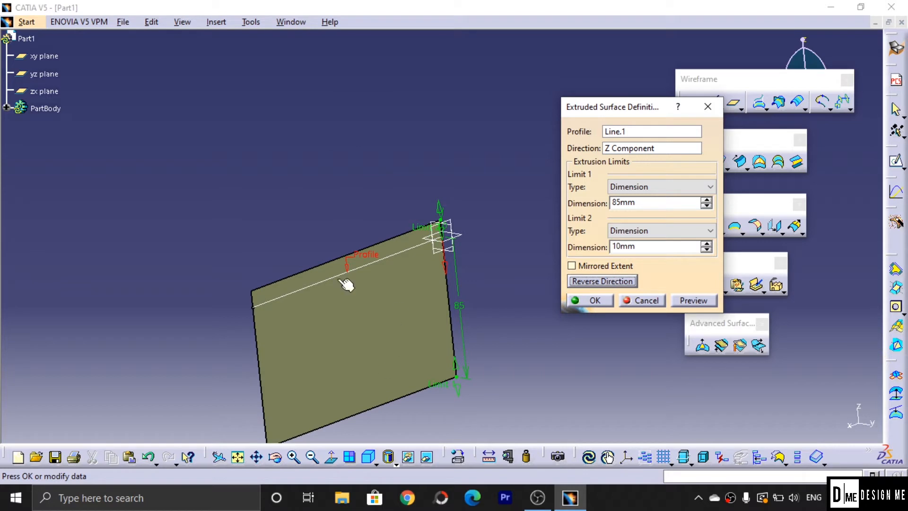
click(606, 281)
Enable mirrored extent, set Limit 1 to 25 mm and create the extruded surface.
click(572, 265)
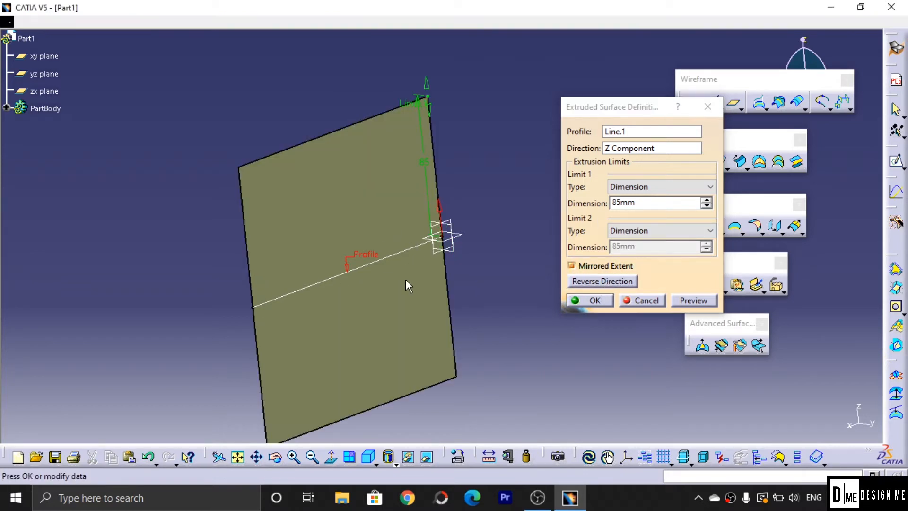
middle_drag(406, 280, 403, 209)
drag(643, 204, 600, 203)
text(25)
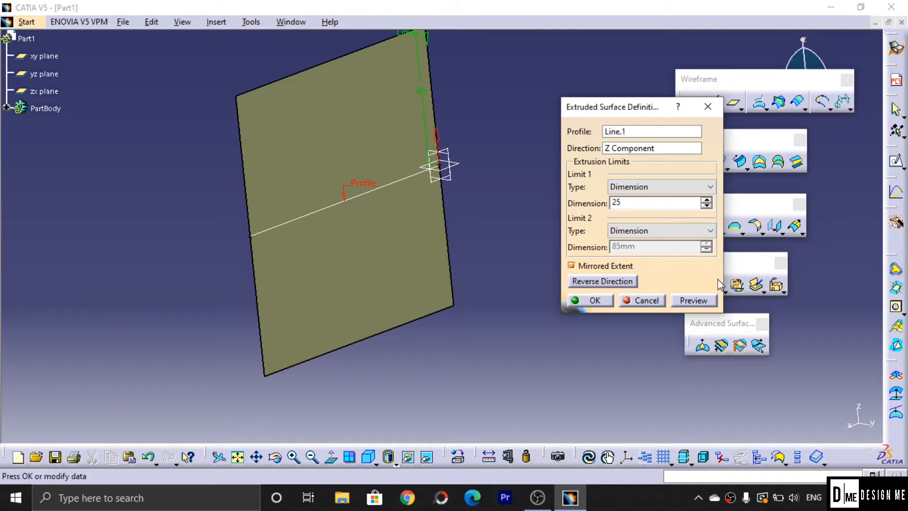
click(695, 299)
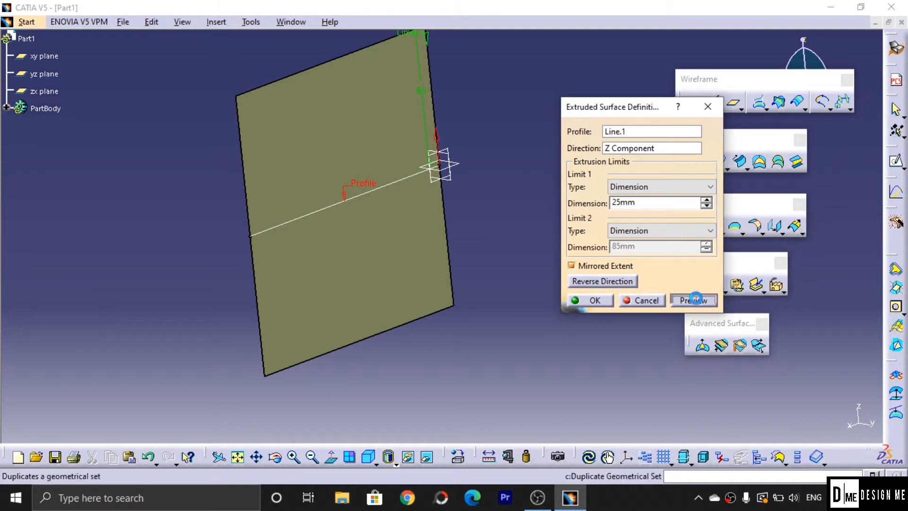
middle_drag(410, 324, 353, 259)
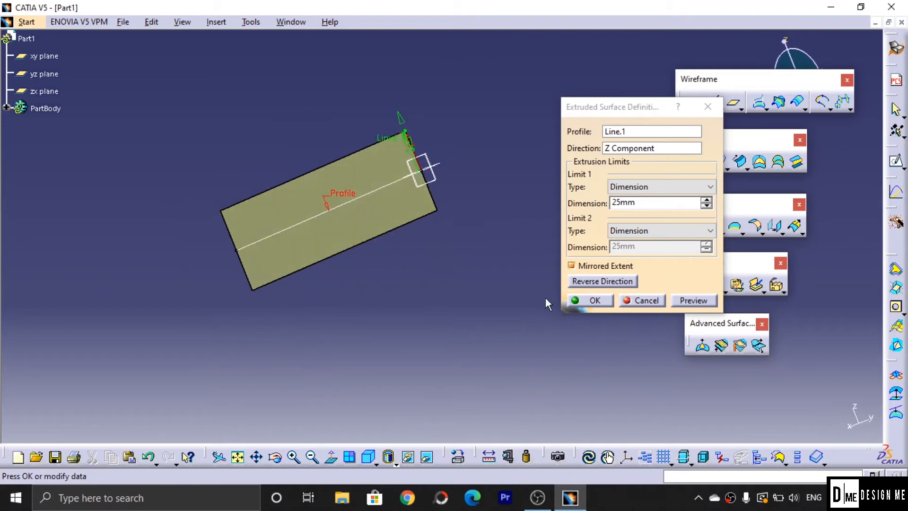
click(594, 301)
middle_drag(450, 291, 421, 208)
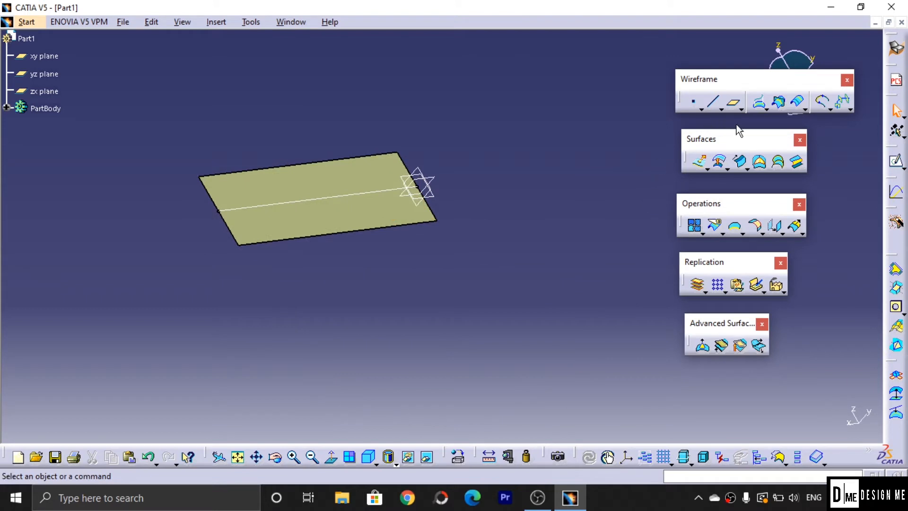
Undo the extruded surface so only the line is kept.
click(706, 166)
key(ctrl+y)
Start a sketch on the xy plane.
middle_drag(388, 260, 635, 300)
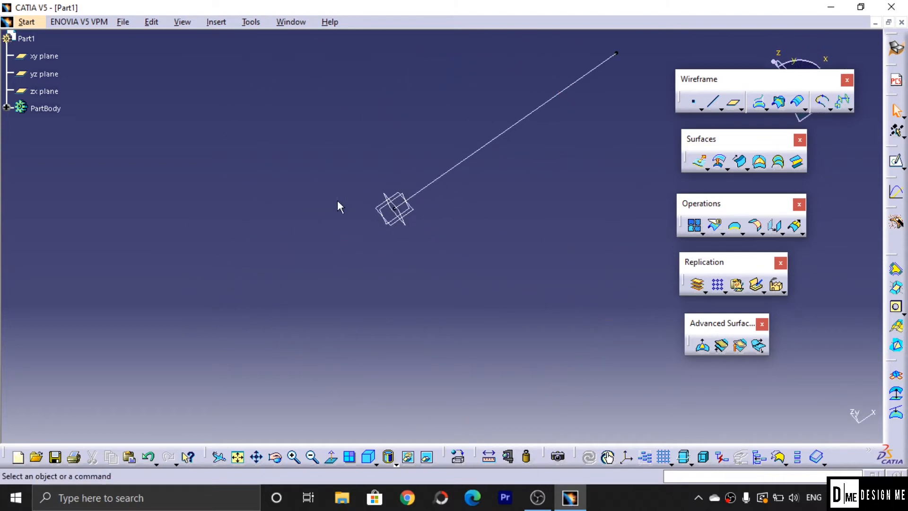
click(405, 208)
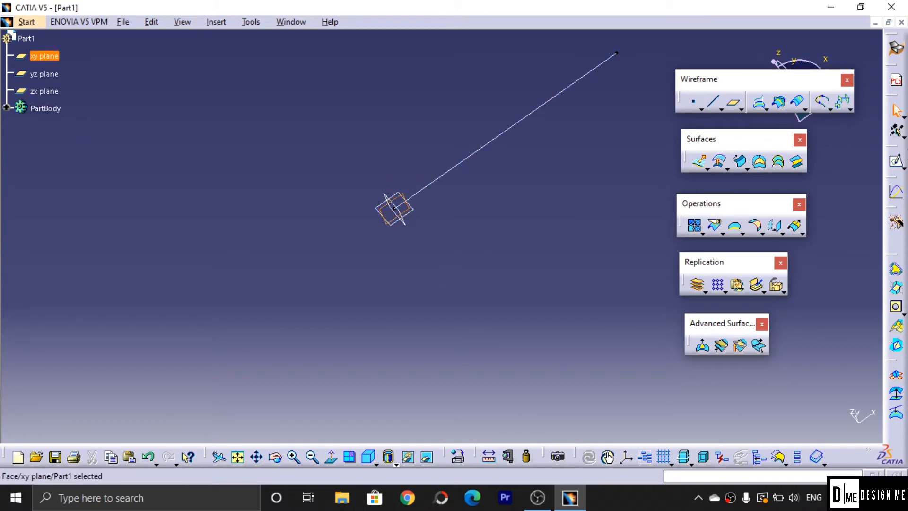
click(896, 160)
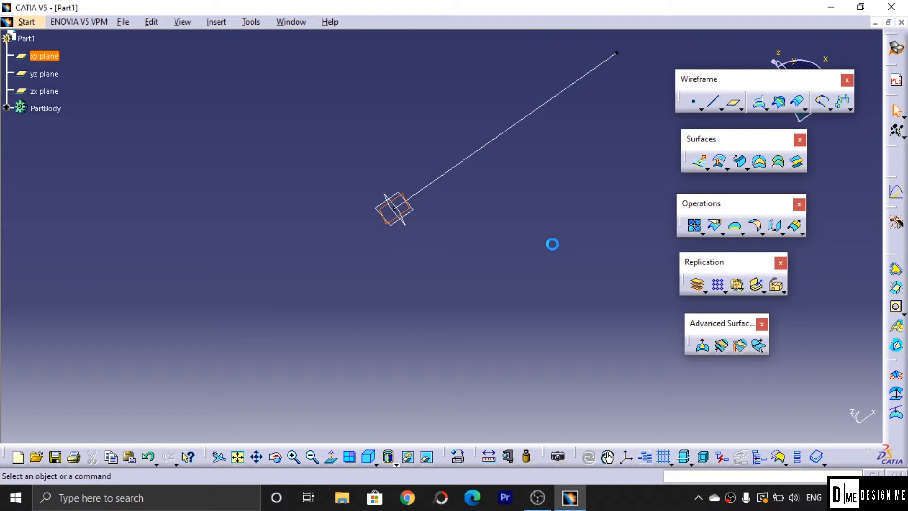
middle_drag(439, 209, 305, 345)
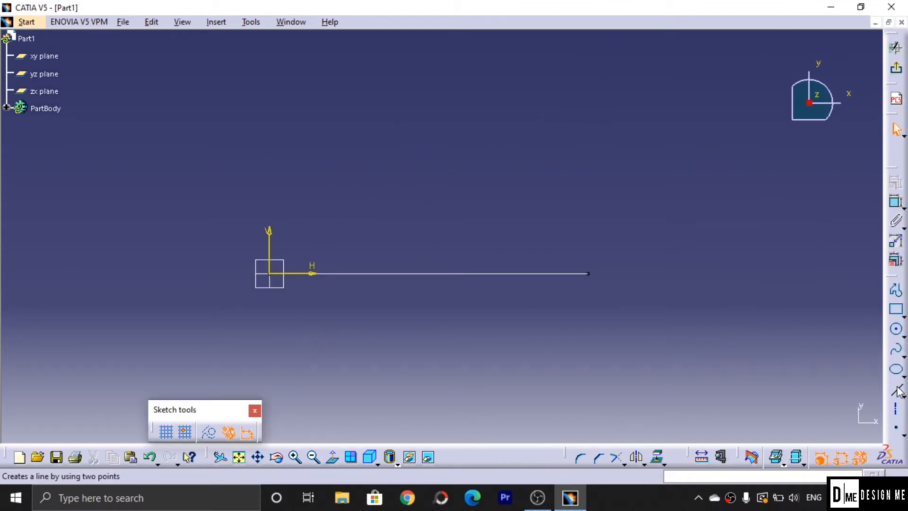
Draw a wavy six-point spline from the origin, arching above the existing line, and finish the sketch.
click(896, 349)
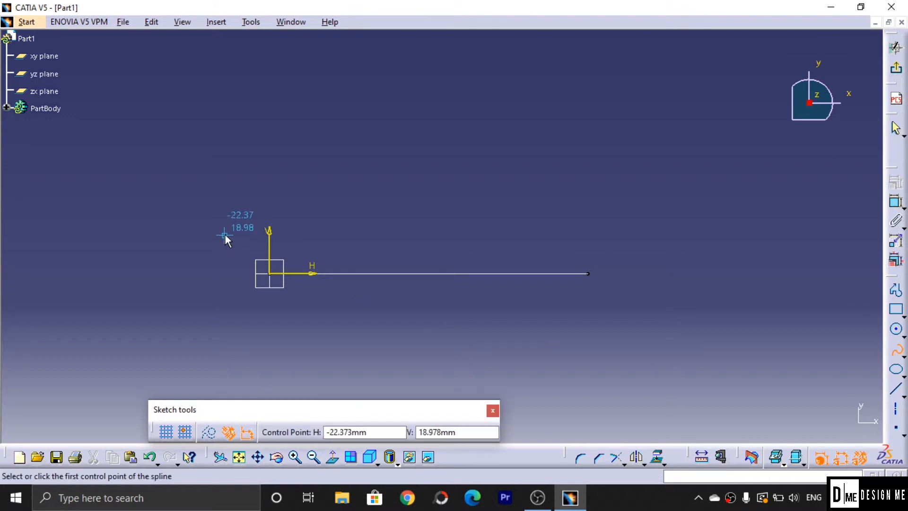
click(269, 273)
click(293, 195)
click(388, 180)
click(466, 209)
click(543, 195)
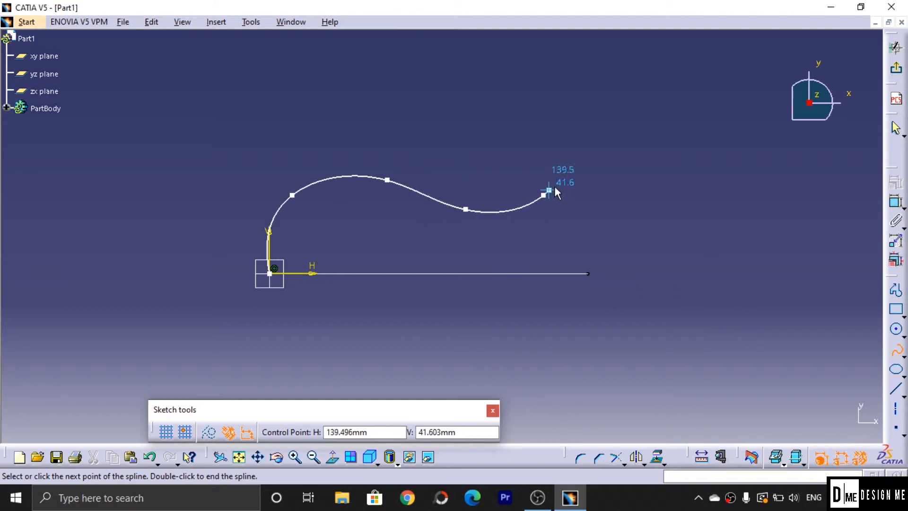
click(574, 174)
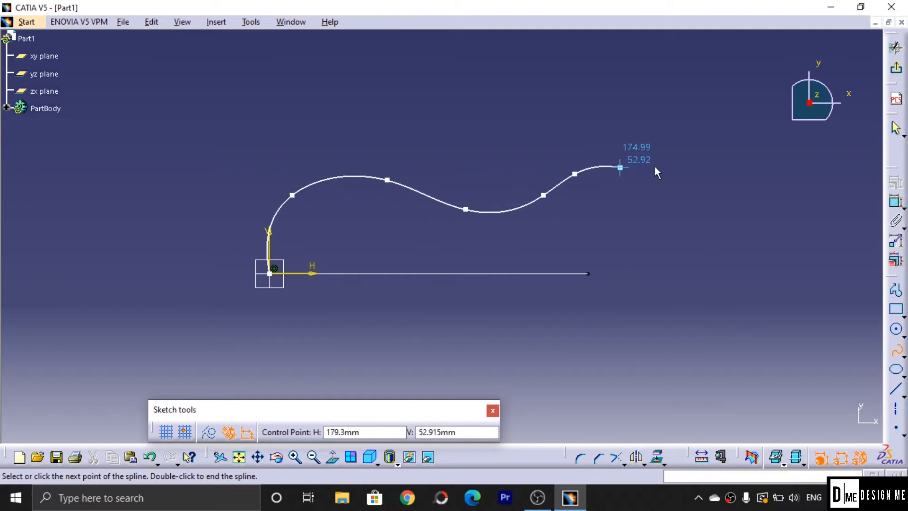
key(Escape)
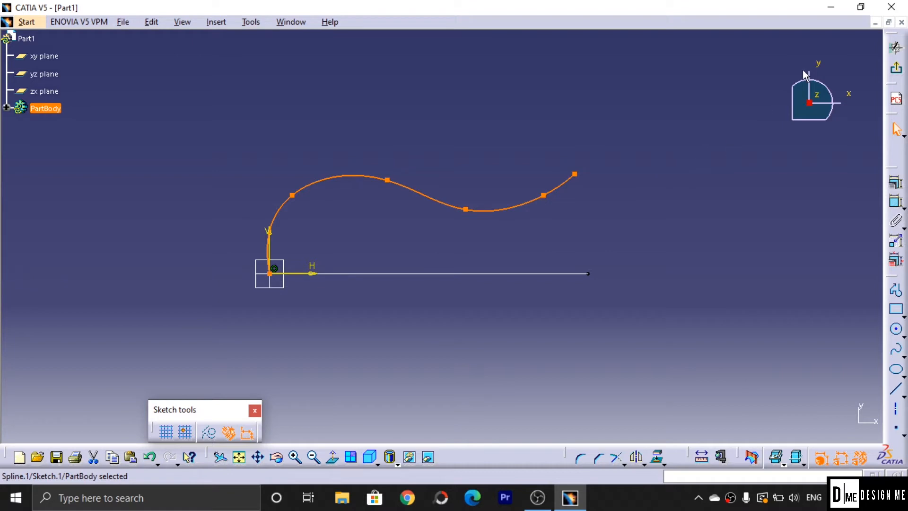
click(896, 67)
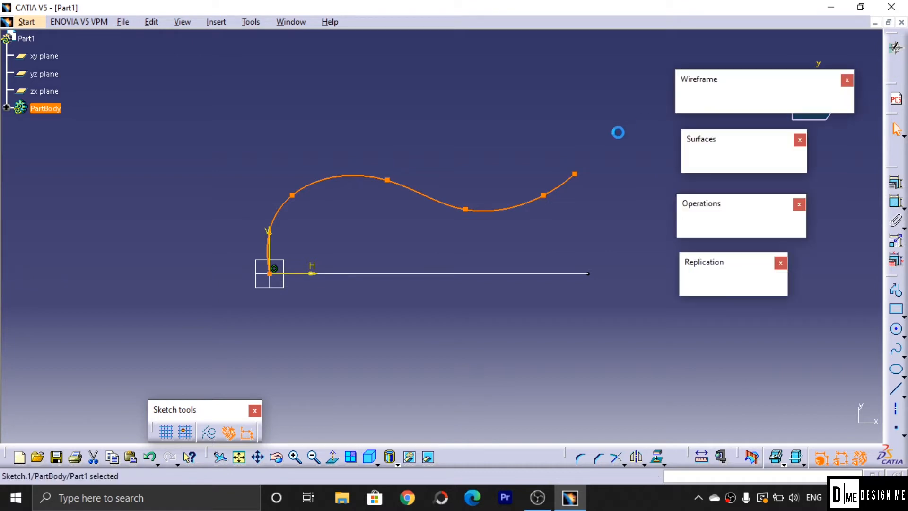
middle_click(488, 263)
click(529, 280)
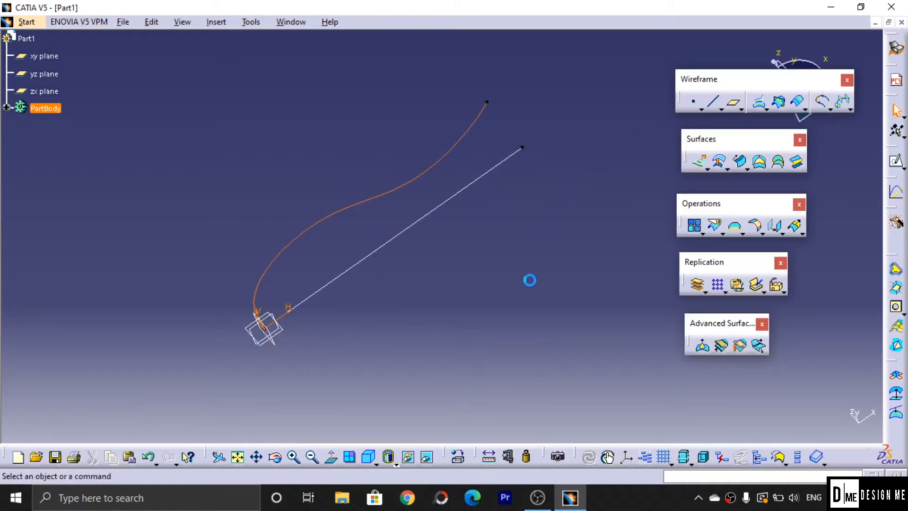
middle_drag(545, 268, 435, 224)
middle_drag(394, 209, 356, 265)
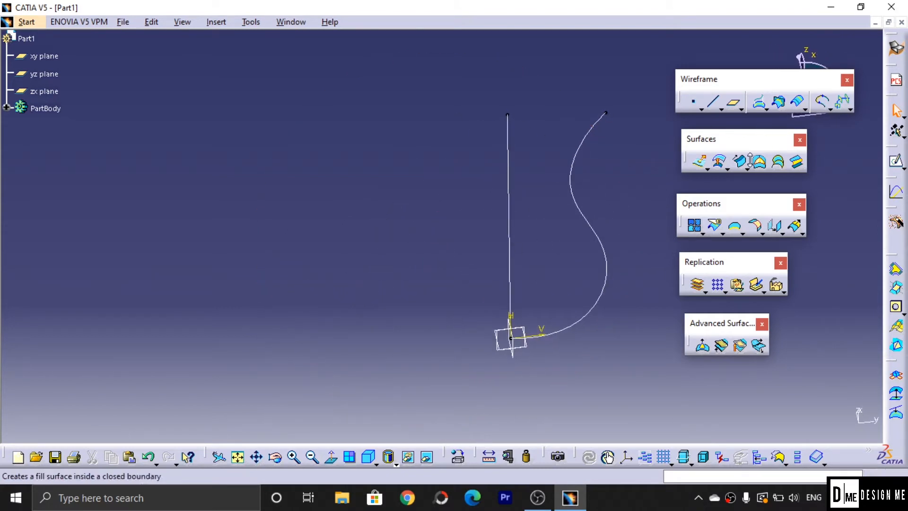
click(706, 168)
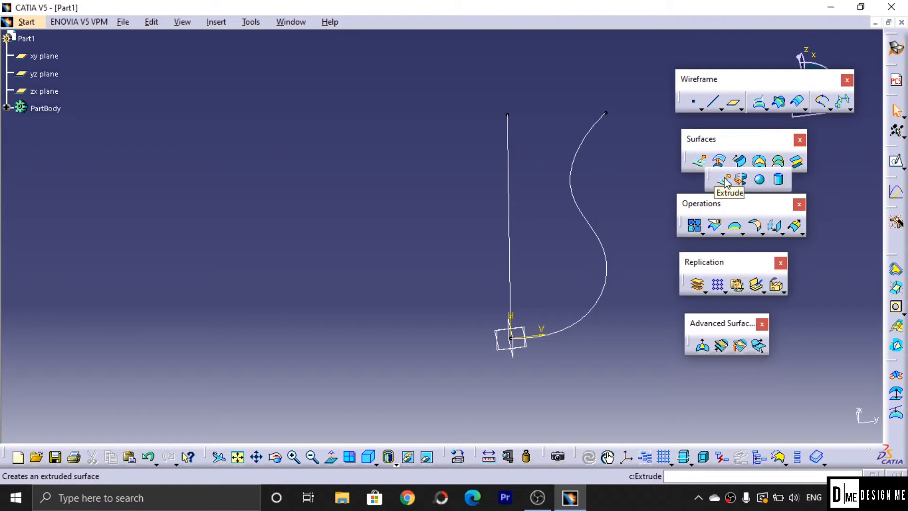
click(740, 180)
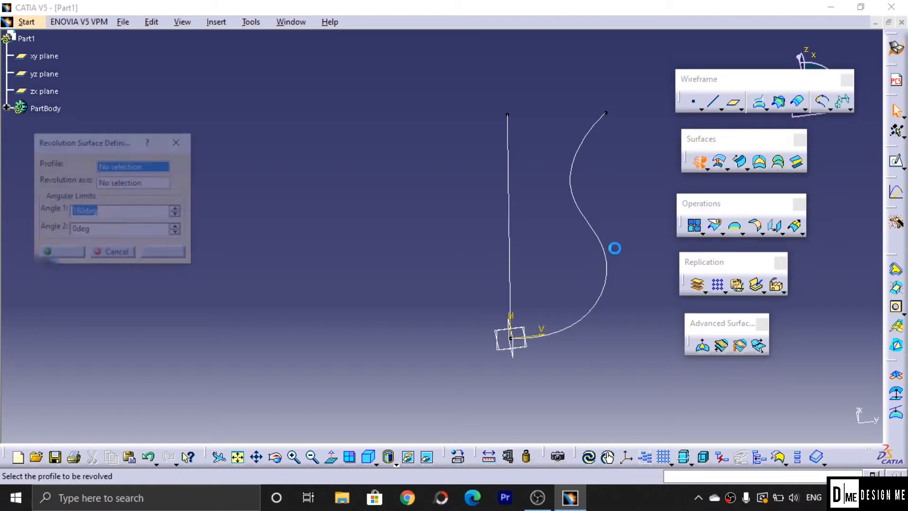
click(596, 231)
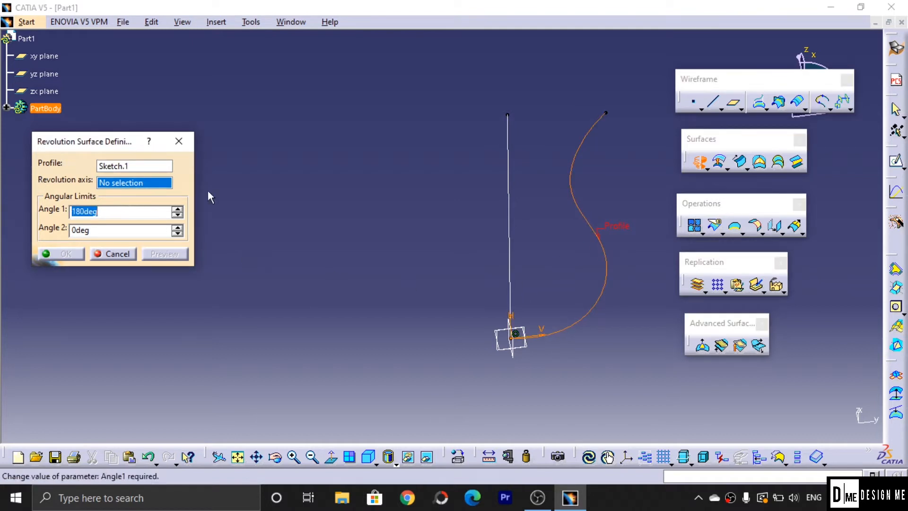
click(509, 164)
middle_drag(350, 237, 524, 182)
middle_drag(361, 252, 435, 213)
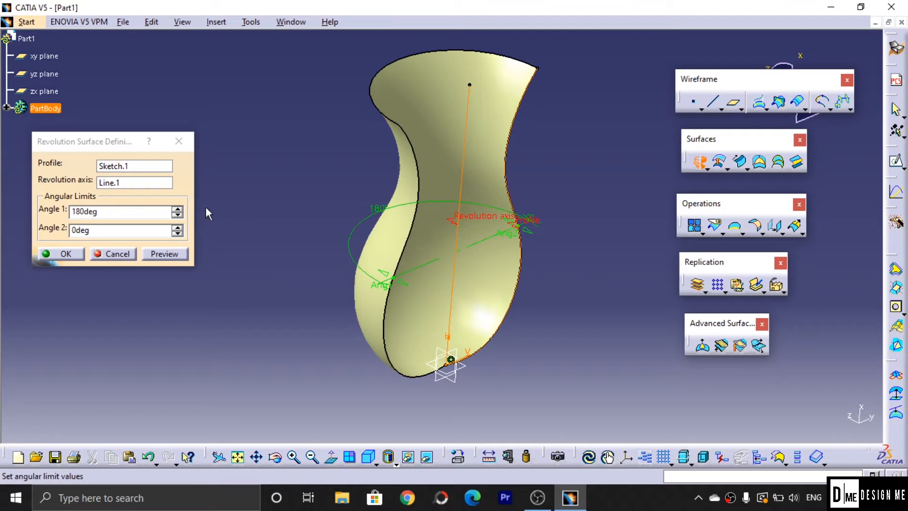
click(115, 257)
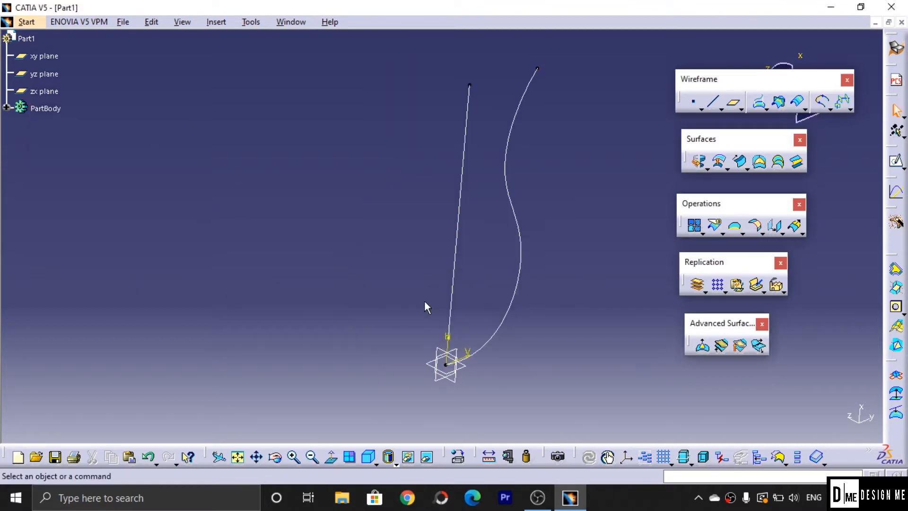
Extrude the spline sketch normal to its plane with mirrored extent and Limit 1 at about 77 mm.
click(708, 169)
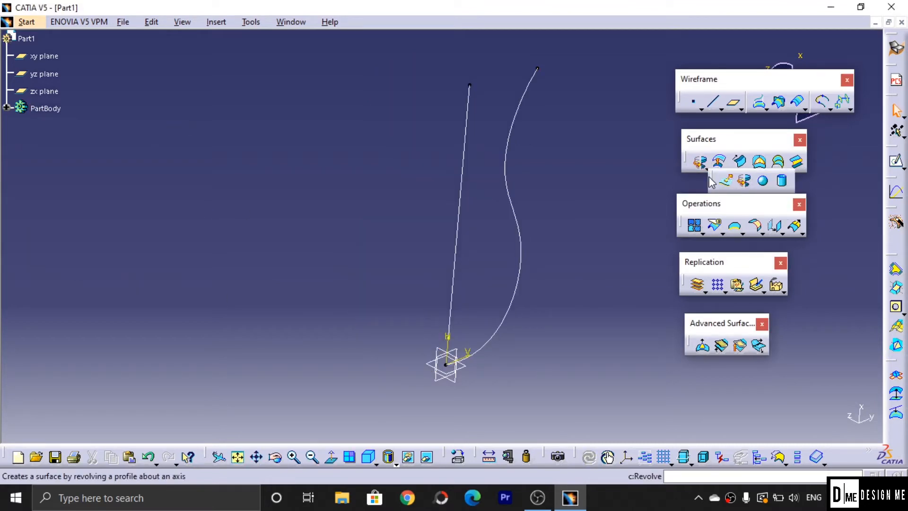
click(729, 187)
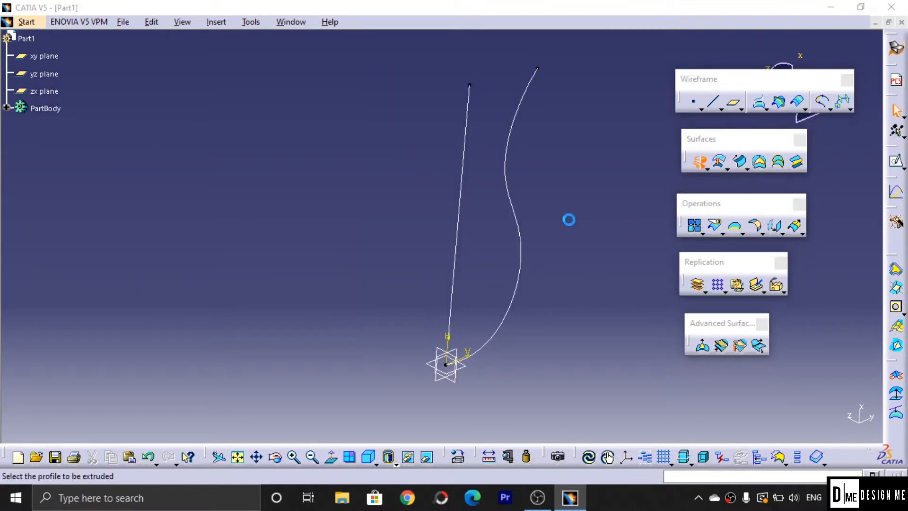
click(512, 222)
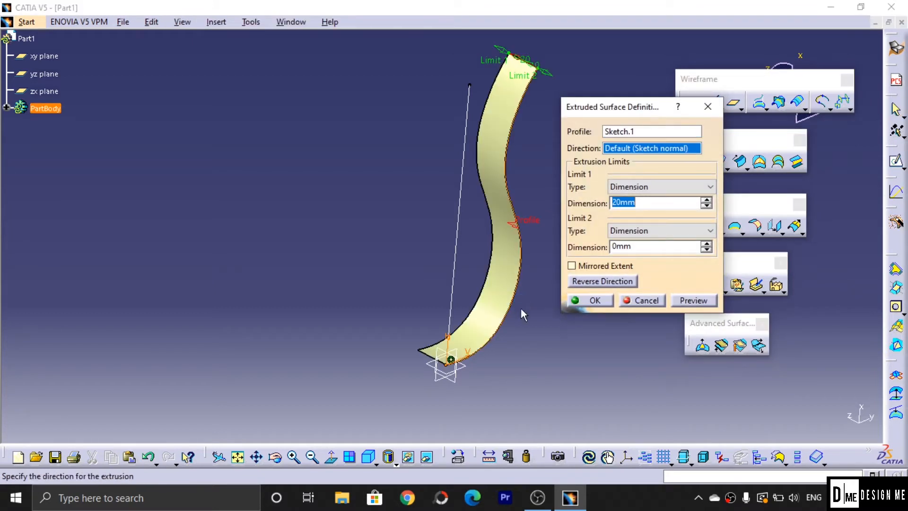
click(583, 266)
drag(502, 40, 392, 36)
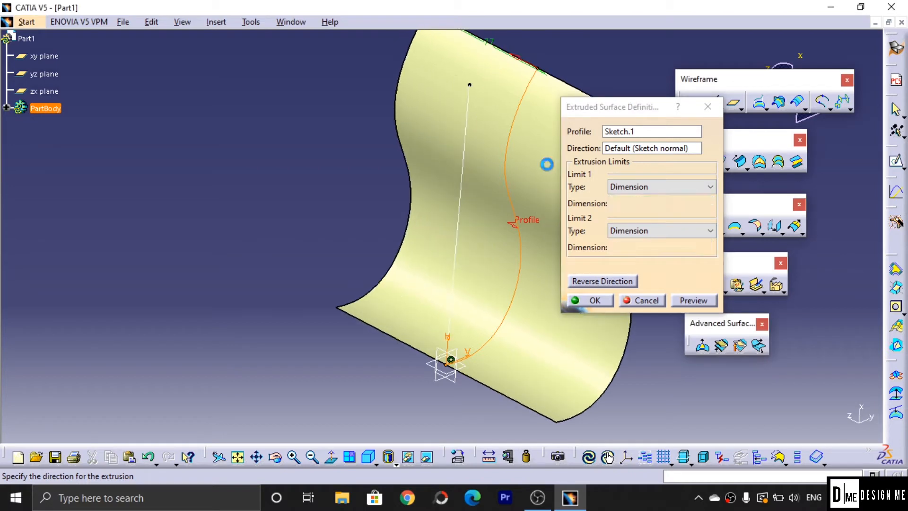
click(594, 302)
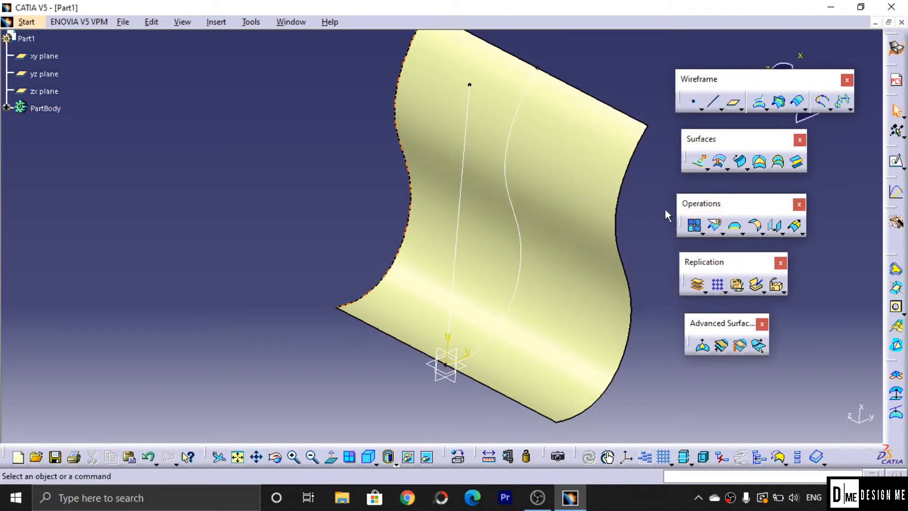
Set up a revolved surface of the spline sketch around the straight line, with Angle 2 at 30 degrees.
click(707, 168)
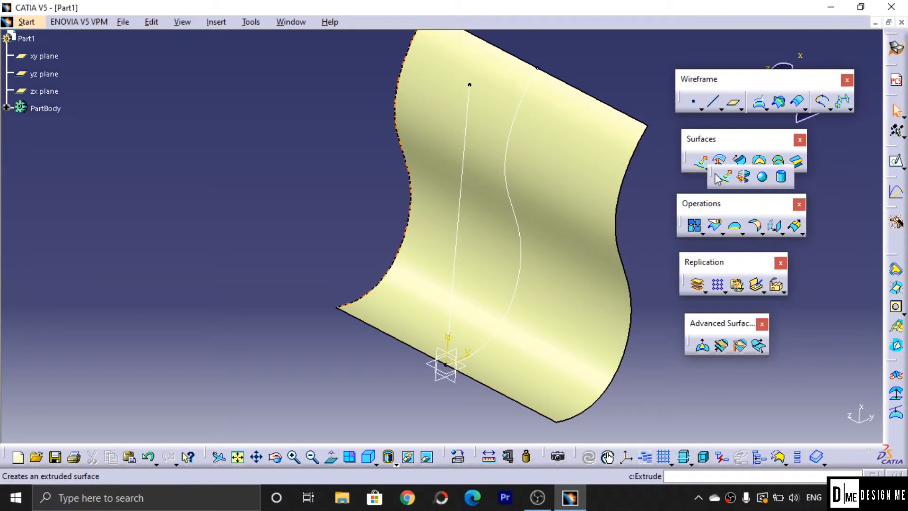
click(743, 176)
click(508, 184)
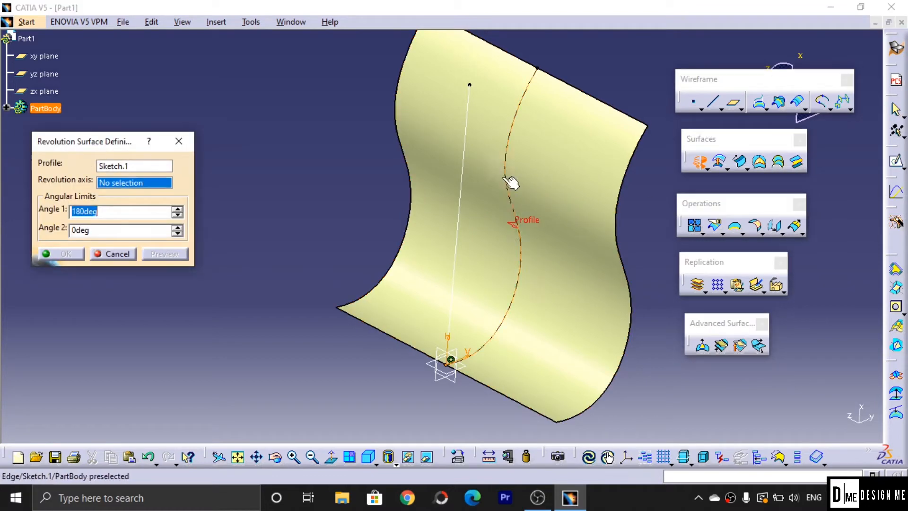
click(460, 217)
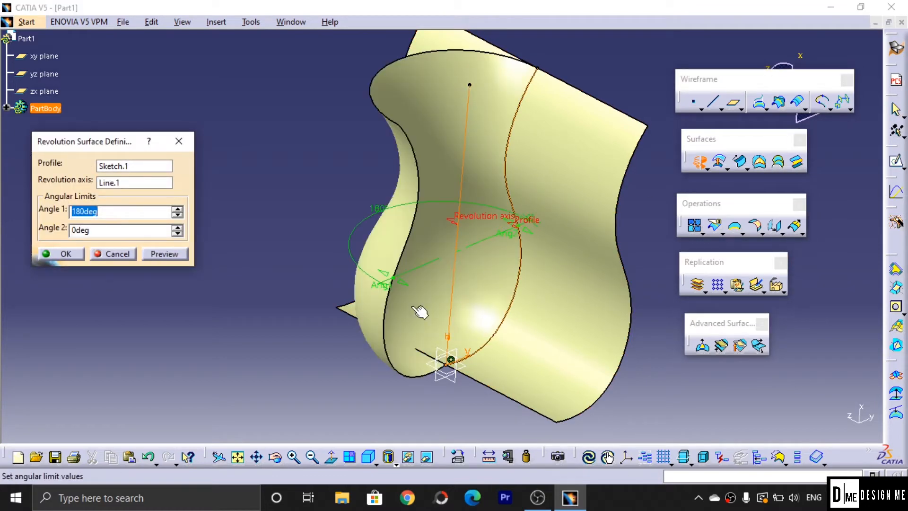
key(Tab)
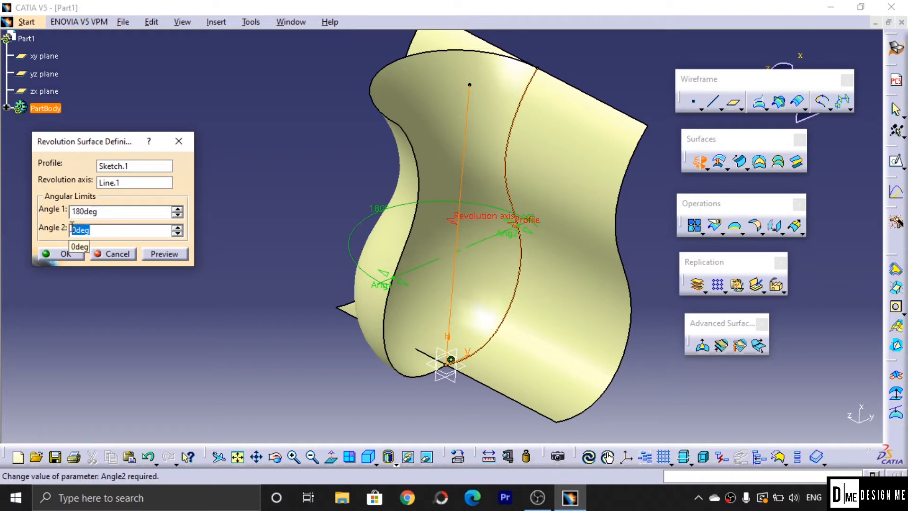
click(115, 217)
middle_drag(369, 218, 396, 220)
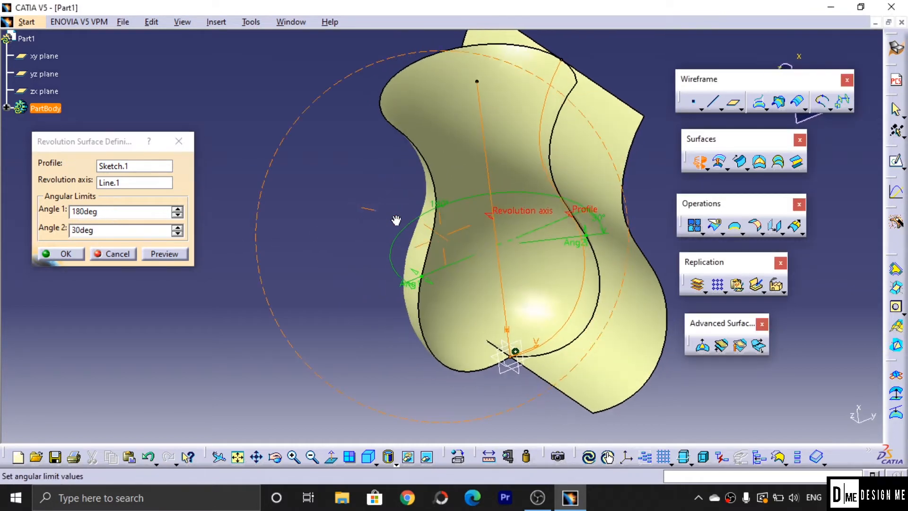
Set the revolution's Angle 1 to 360 degrees and Angle 2 to 0 degrees, and create the surface.
double_click(71, 214)
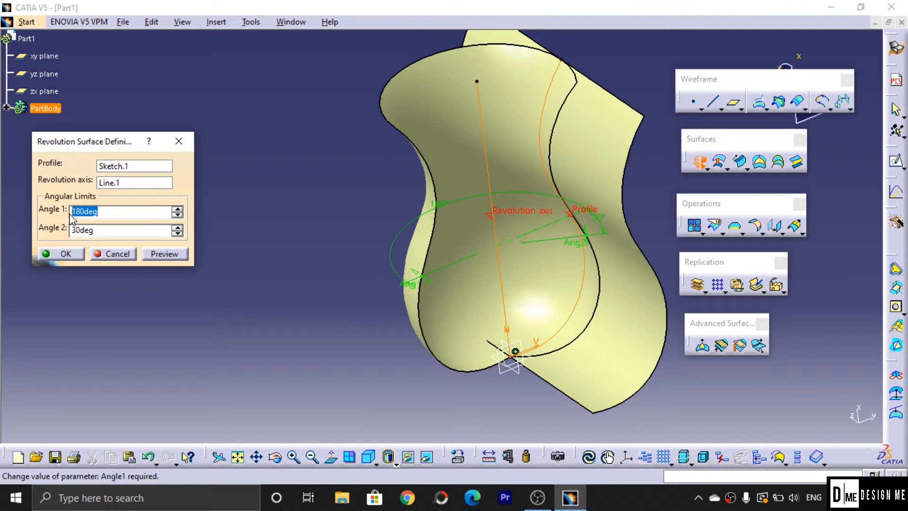
text(36)
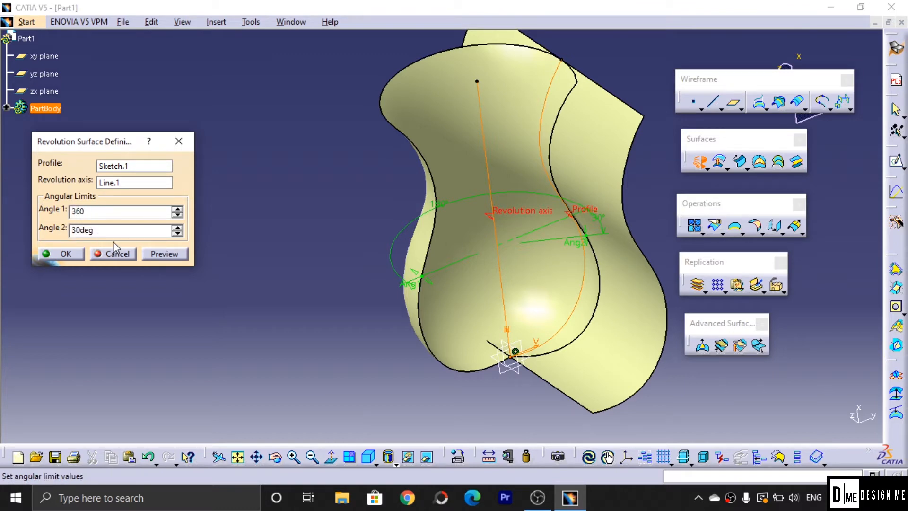
click(71, 253)
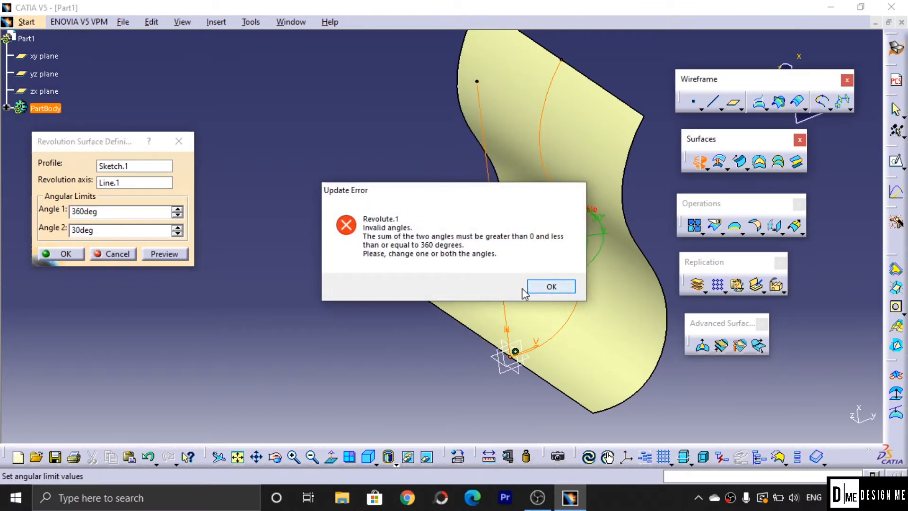
click(539, 285)
double_click(73, 231)
text(0)
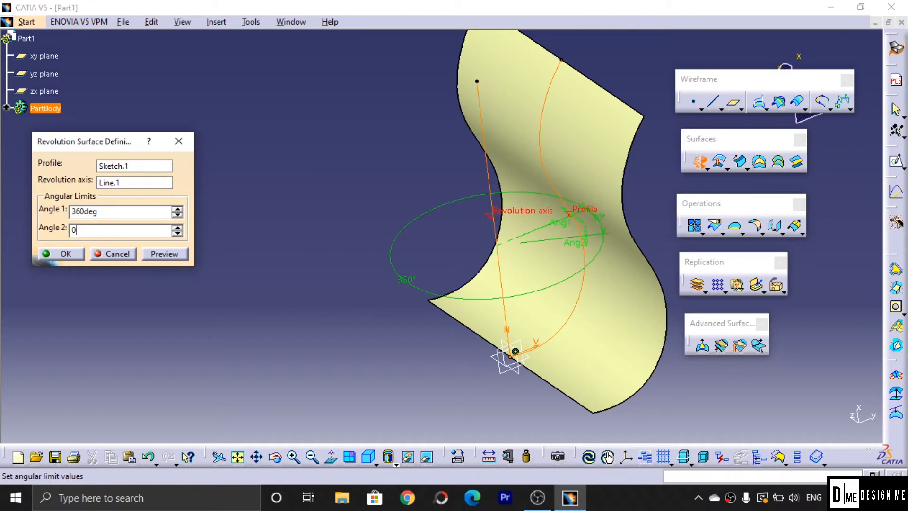
key(Return)
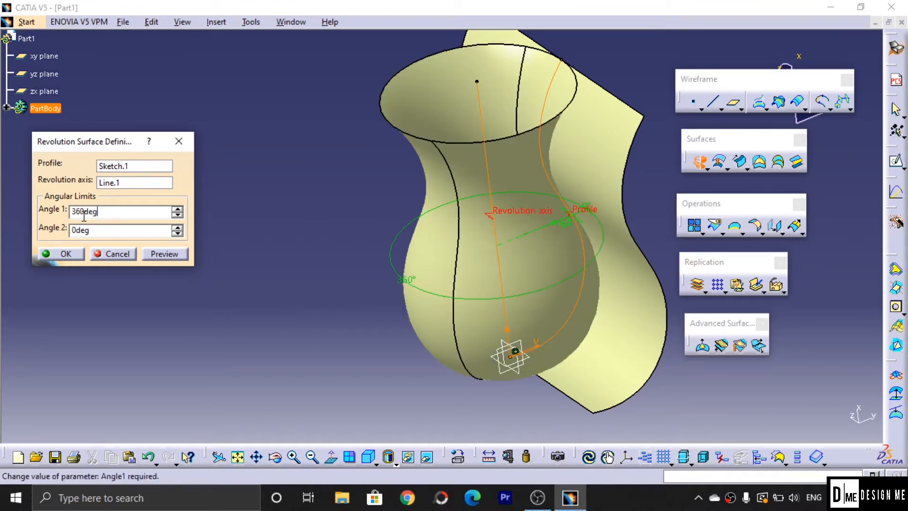
middle_drag(229, 195, 405, 239)
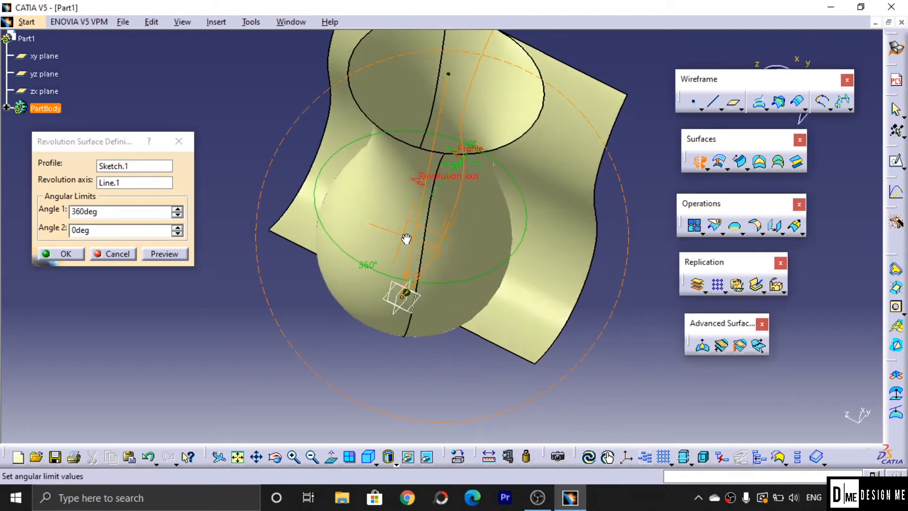
click(66, 254)
Hide the extruded surface that passes through the revolved vase.
click(492, 330)
middle_drag(622, 225, 538, 231)
right_click(569, 177)
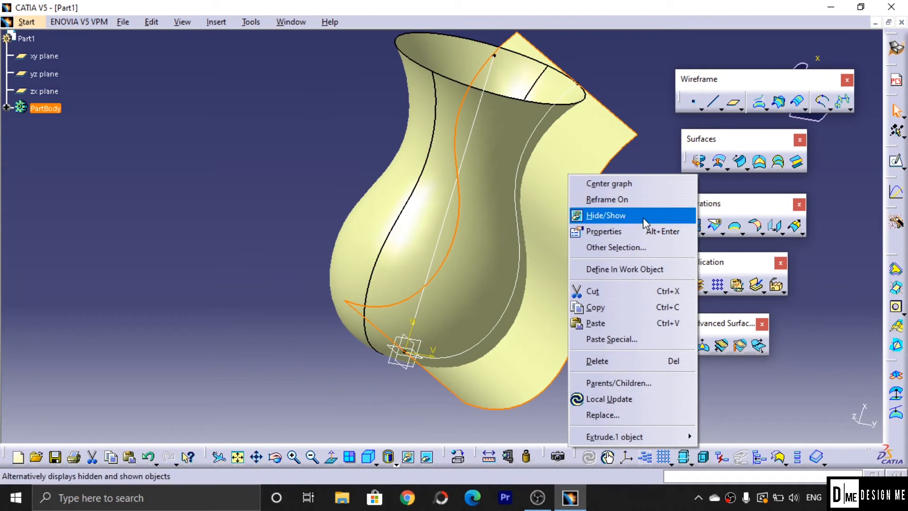
click(635, 221)
Start a sphere surface centred on the straight line's upper endpoint at the vase's mouth.
middle_drag(623, 223, 536, 255)
click(699, 170)
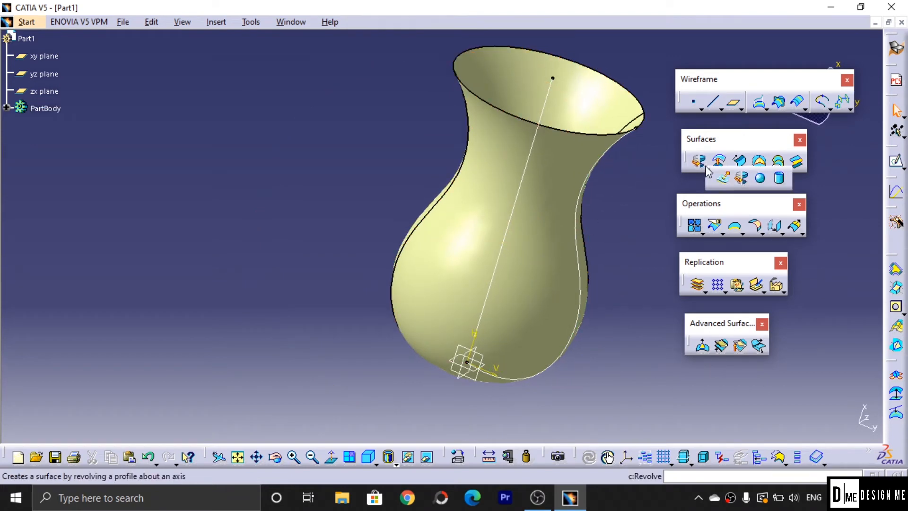
click(762, 180)
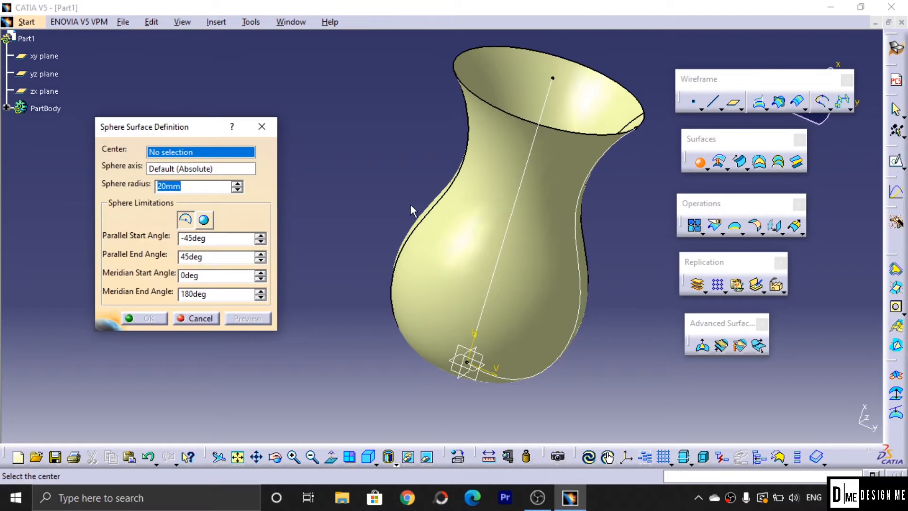
middle_drag(377, 179, 304, 242)
middle_drag(638, 221, 558, 185)
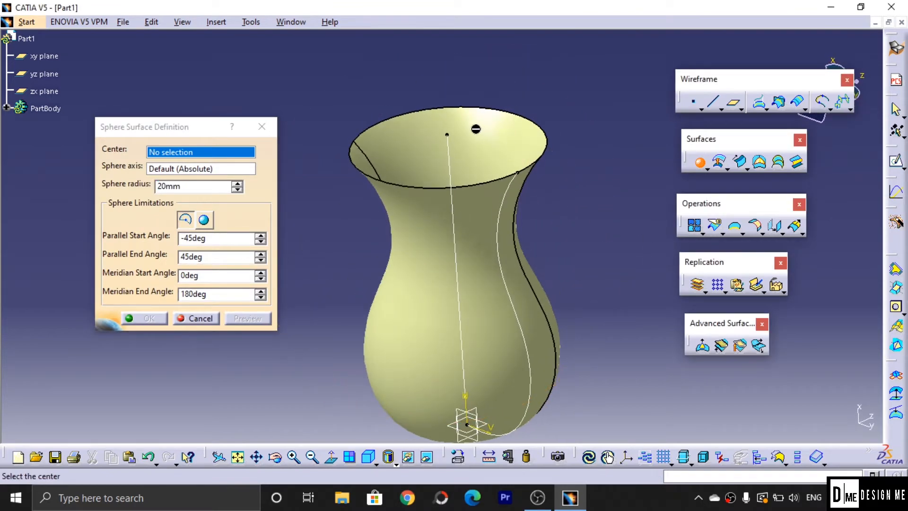
click(449, 135)
middle_drag(325, 265, 416, 272)
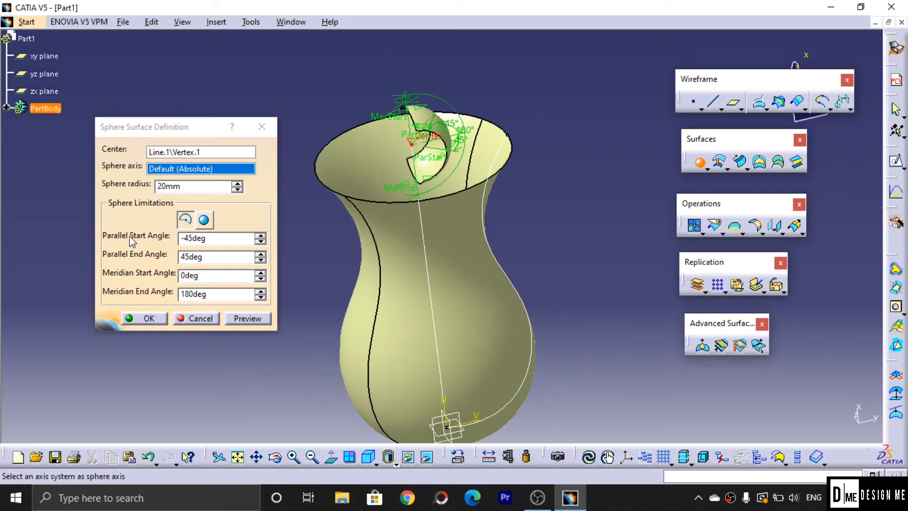
middle_drag(391, 203, 354, 252)
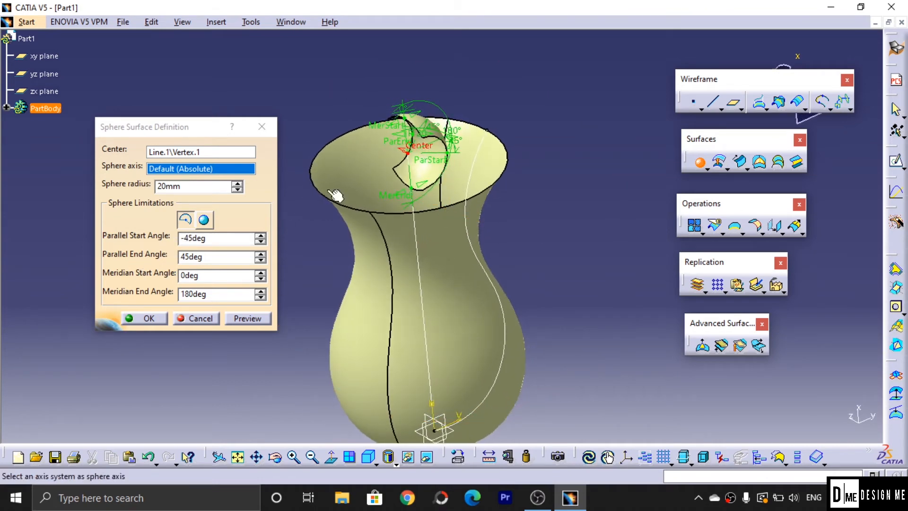
Make the sphere complete instead of angle-limited, set its radius to 30 mm, and create the surface.
click(203, 220)
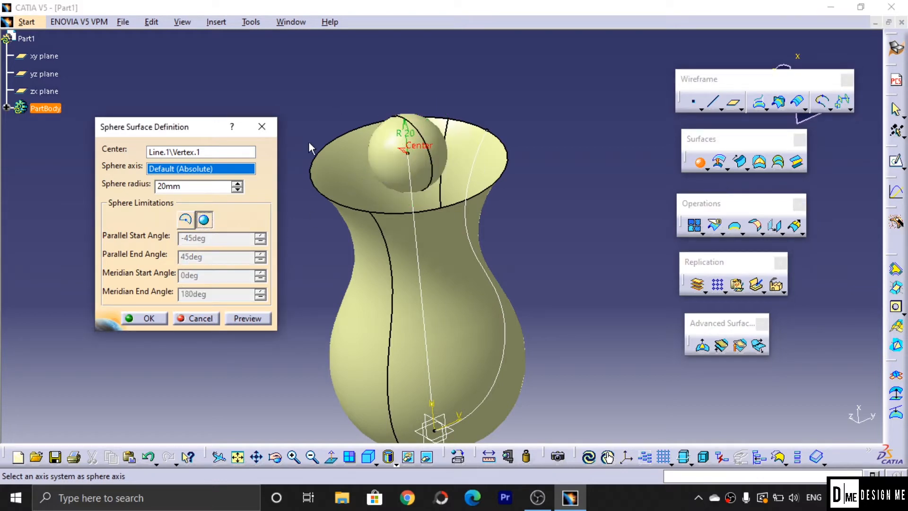
middle_drag(485, 214, 450, 334)
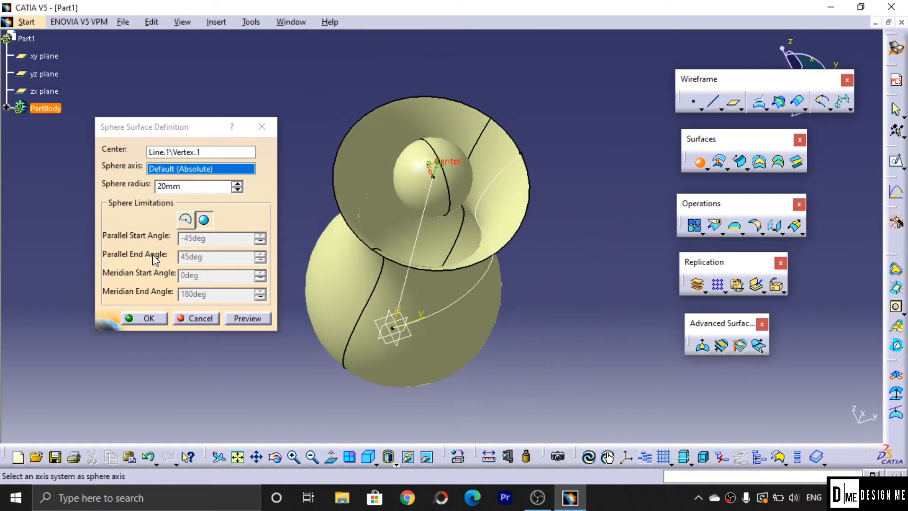
double_click(168, 186)
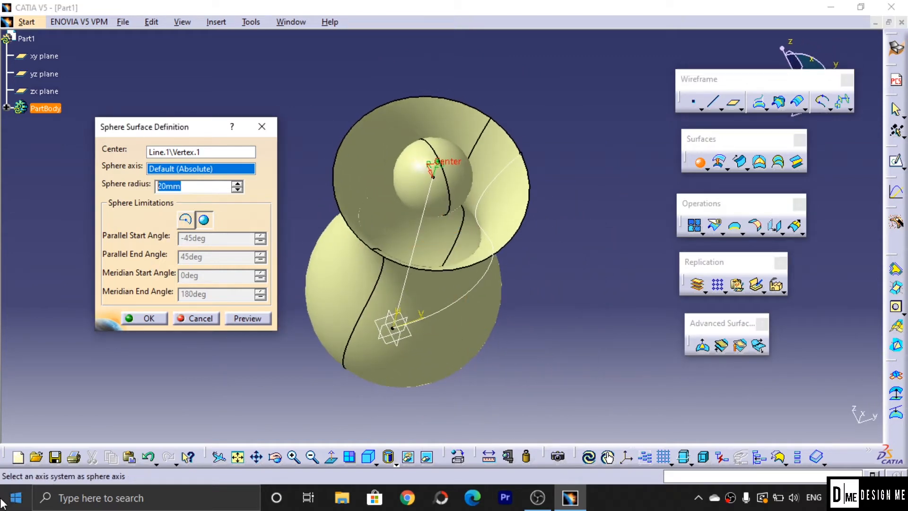
text(30)
key(Return)
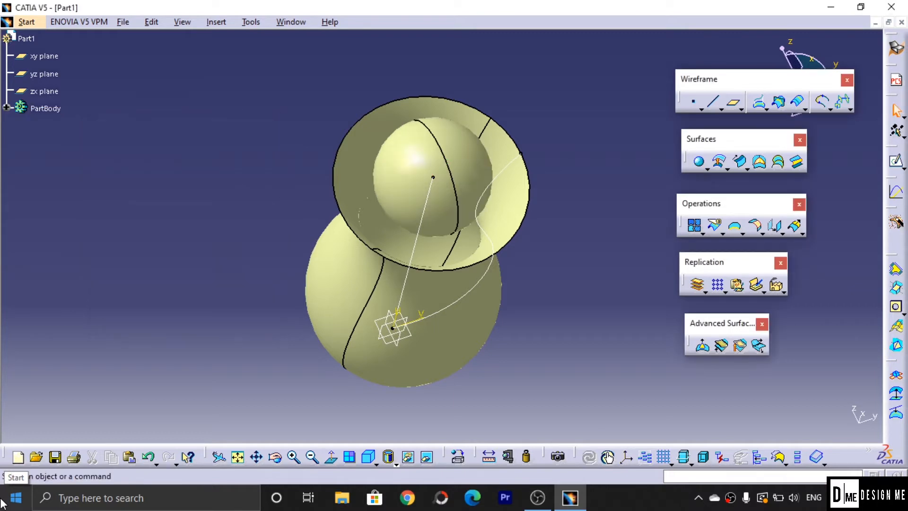
Start a cylinder surface and hide the sphere sitting in the vase's mouth.
middle_drag(553, 312, 430, 273)
middle_drag(564, 265, 361, 237)
middle_drag(584, 318, 336, 254)
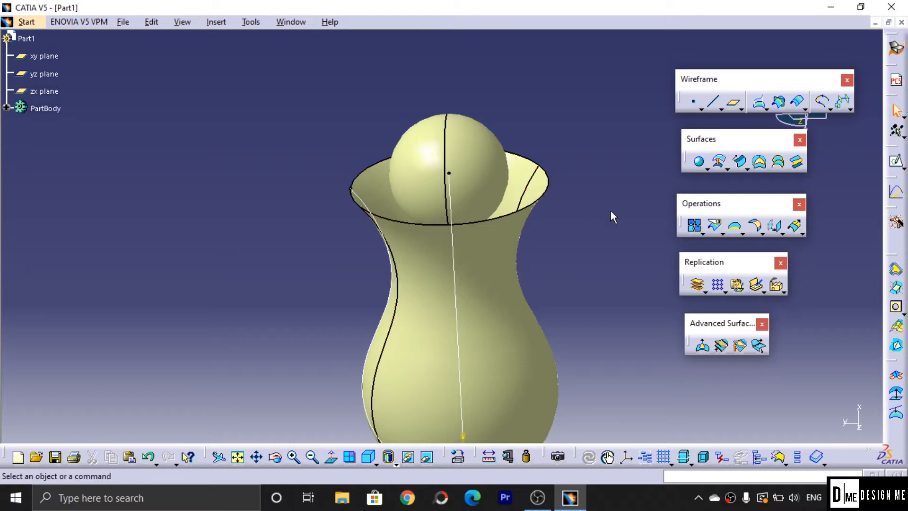
right_click(481, 159)
click(644, 105)
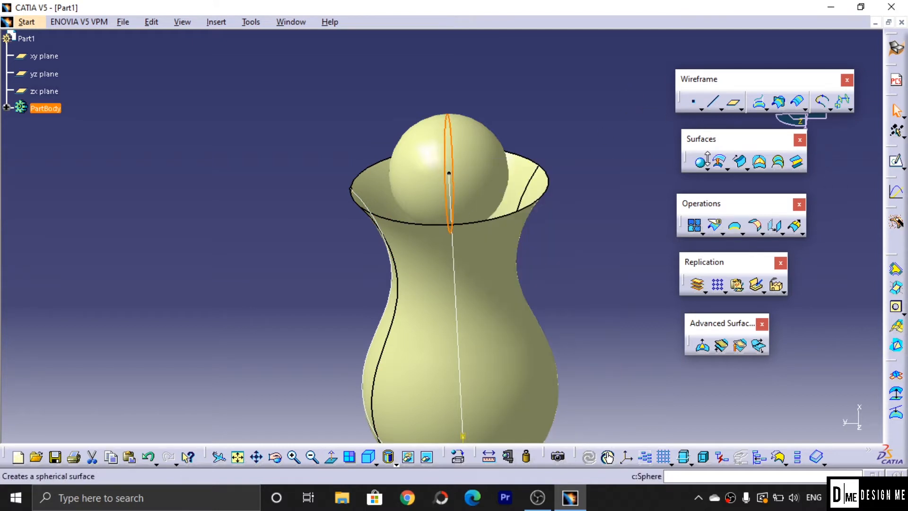
click(708, 168)
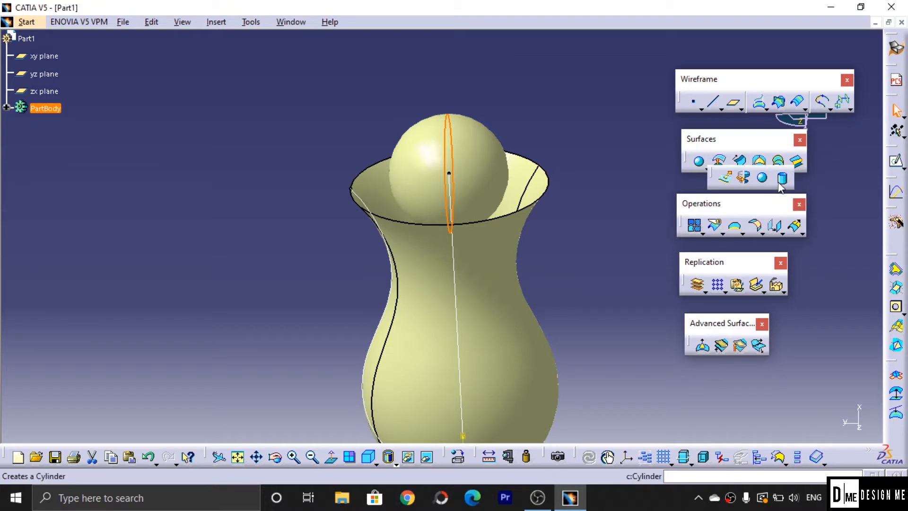
click(781, 181)
right_click(478, 145)
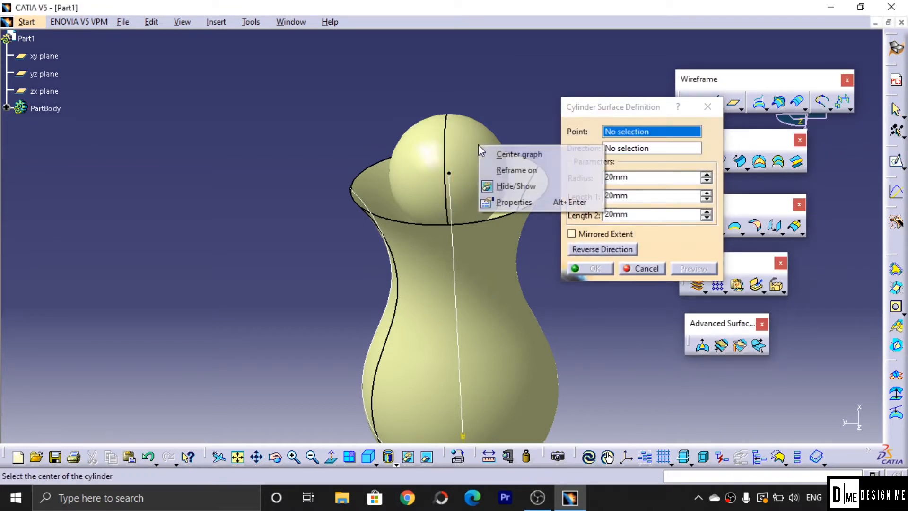
click(507, 191)
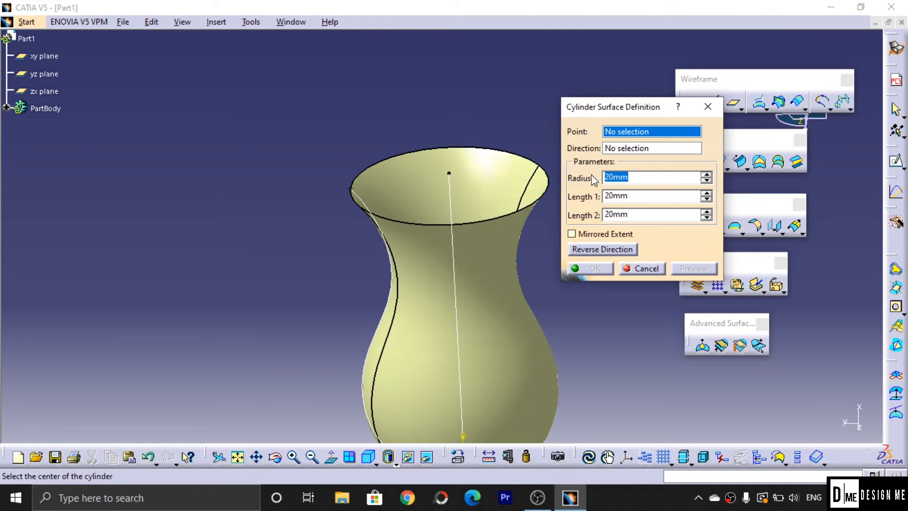
Define the cylinder with the straight line's upper endpoint as its point and the line as its direction.
click(448, 177)
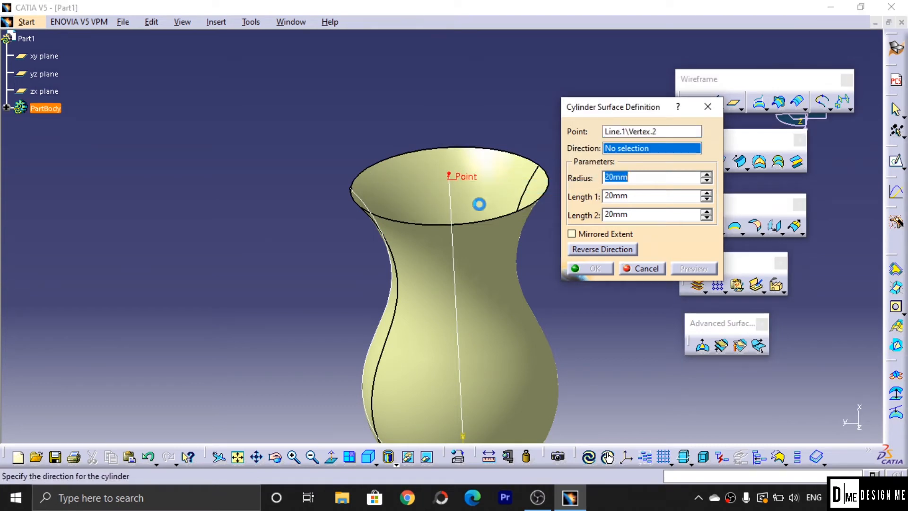
click(449, 207)
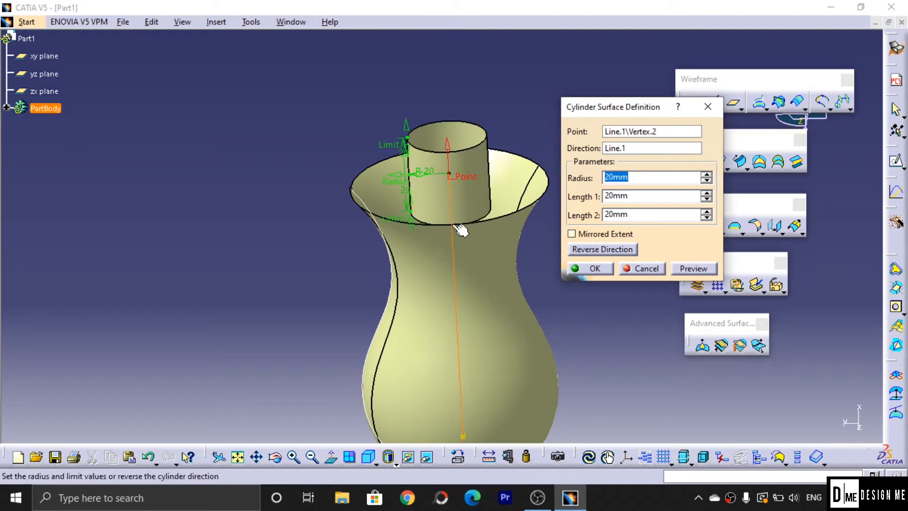
middle_drag(409, 246, 478, 279)
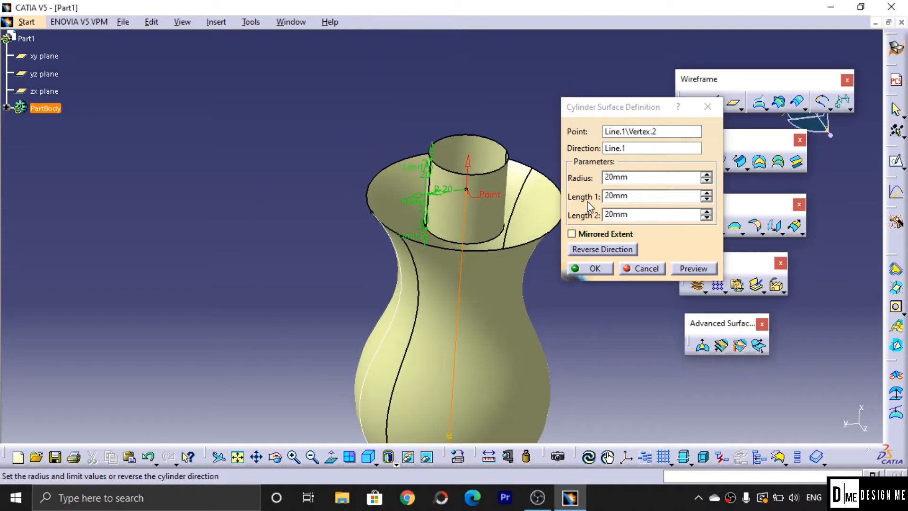
Set the cylinder's radius to 30 mm, Length 1 to 100 mm and Length 2 to 0 mm, and preview it.
double_click(631, 195)
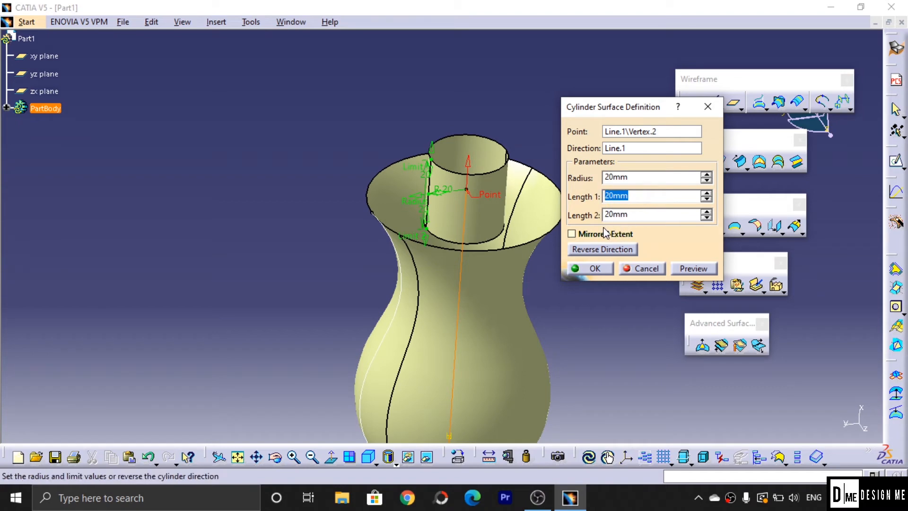
double_click(625, 177)
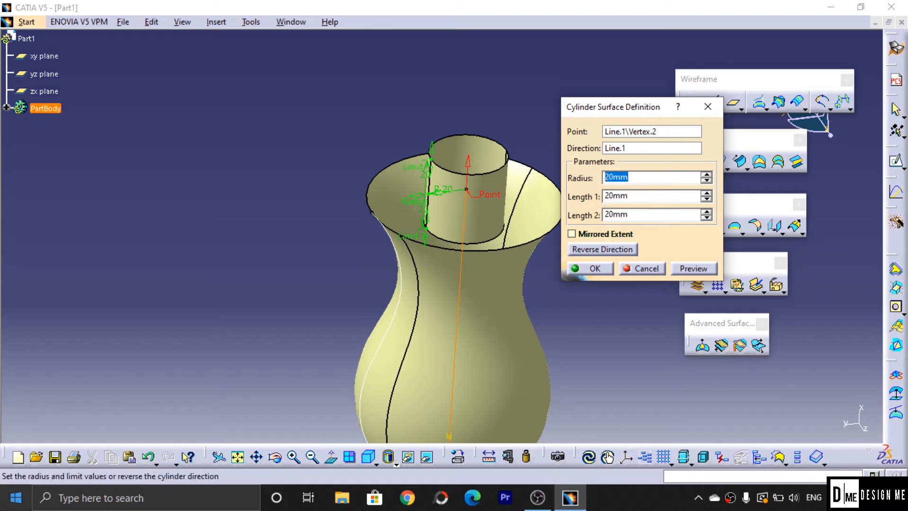
text(30)
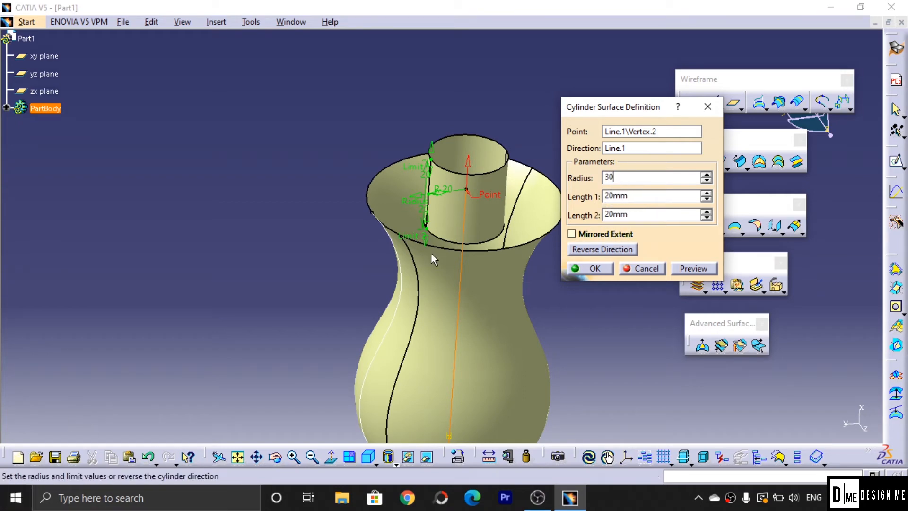
double_click(634, 215)
text(0)
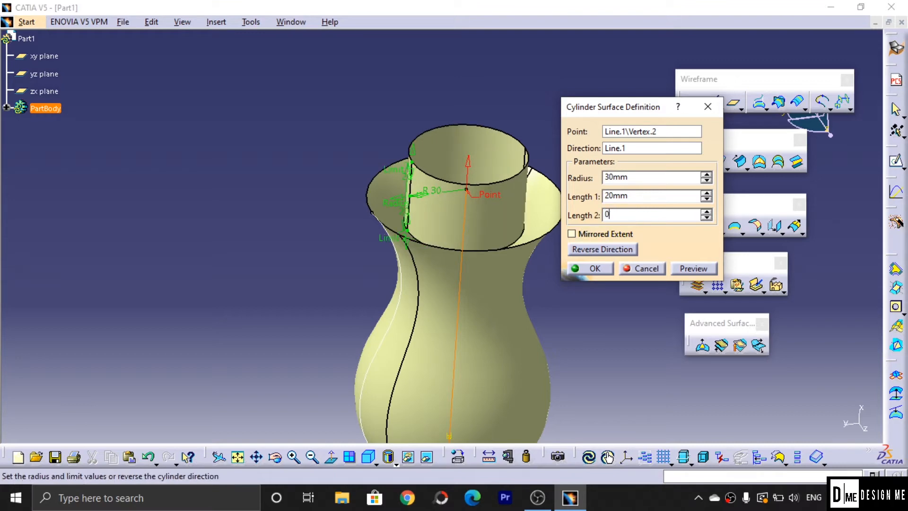
double_click(664, 196)
text(2)
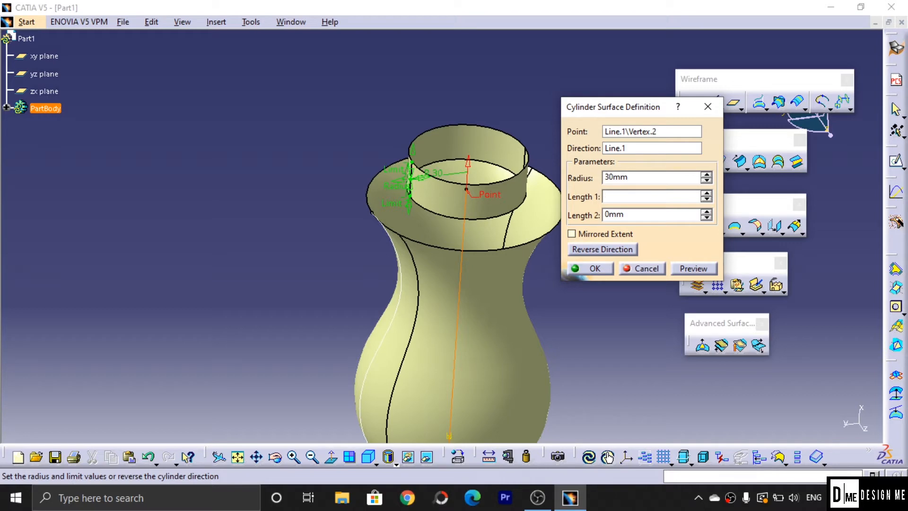
click(697, 268)
scroll(490, 214, down, 2)
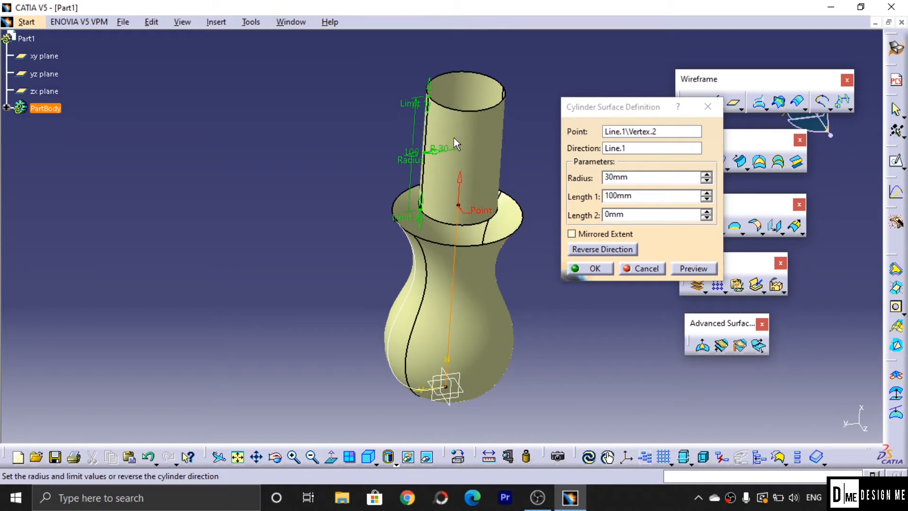
Test Mirrored Extent and Reverse Direction on the cylinder, restore both settings, and create the surface.
middle_drag(379, 206, 553, 237)
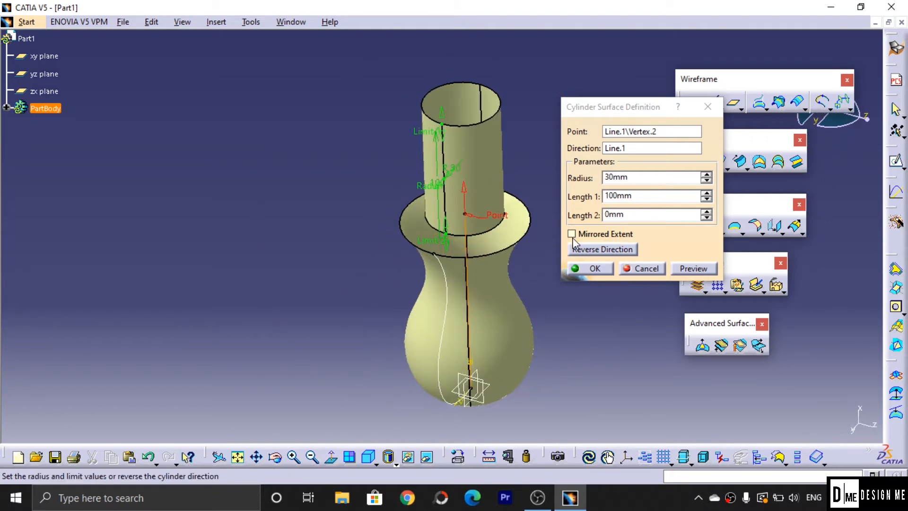
click(571, 234)
click(578, 249)
click(581, 249)
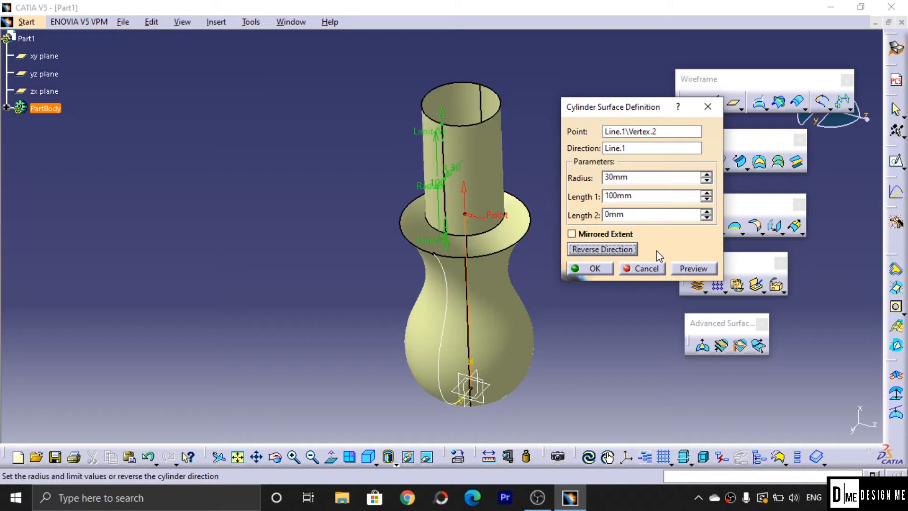
click(594, 269)
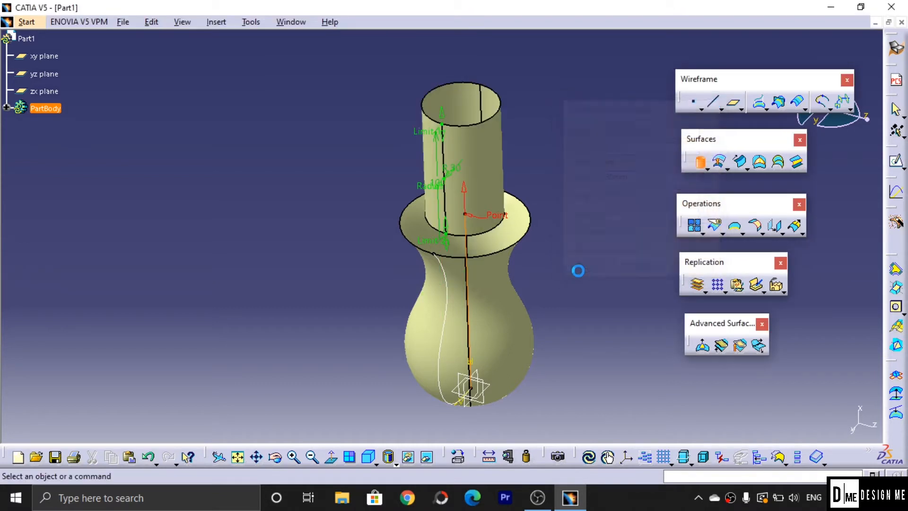
middle_drag(595, 297, 543, 299)
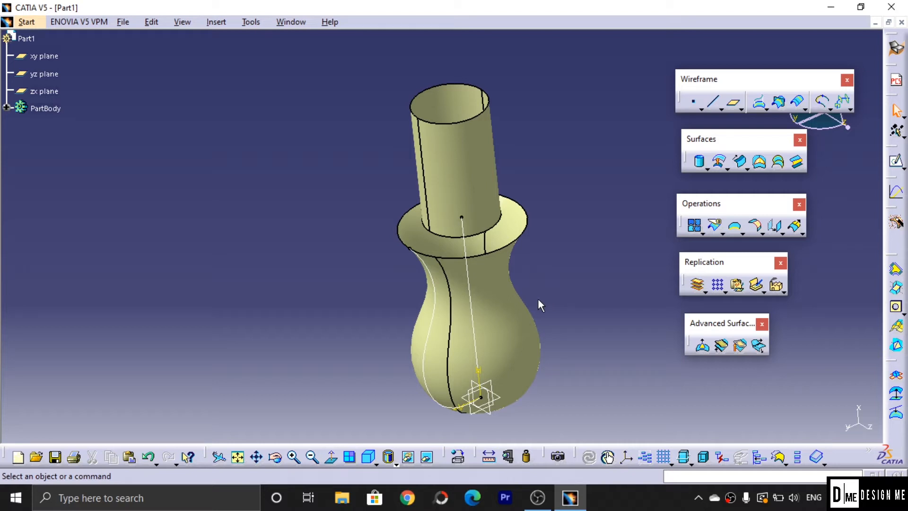
Set up a 10 mm offset of the cylinder surface and preview it.
click(728, 170)
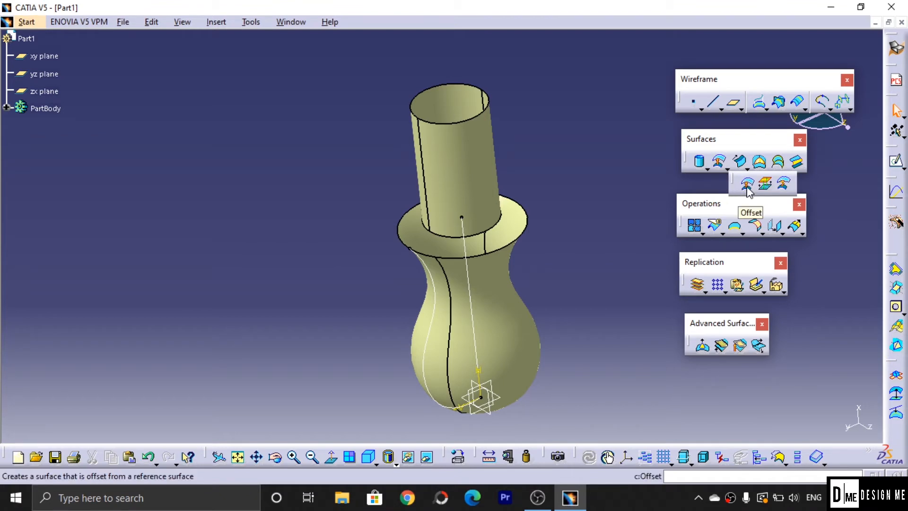
click(747, 185)
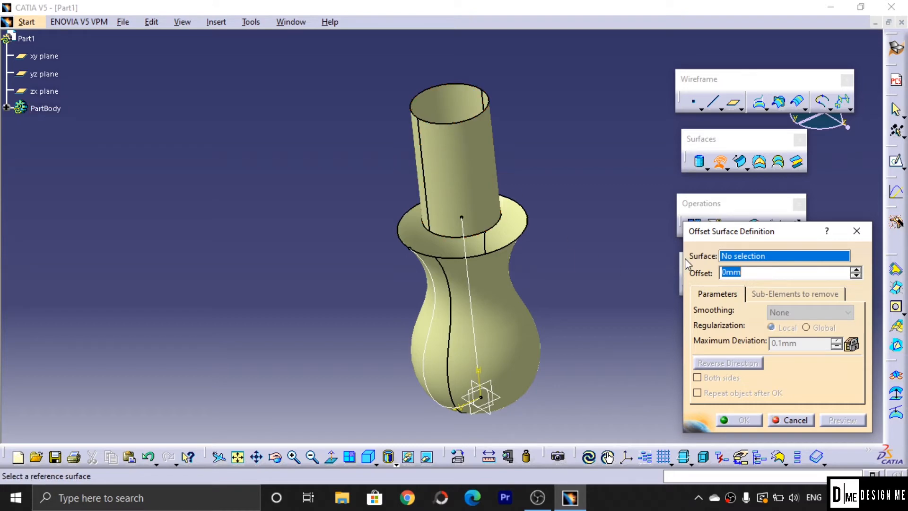
click(489, 182)
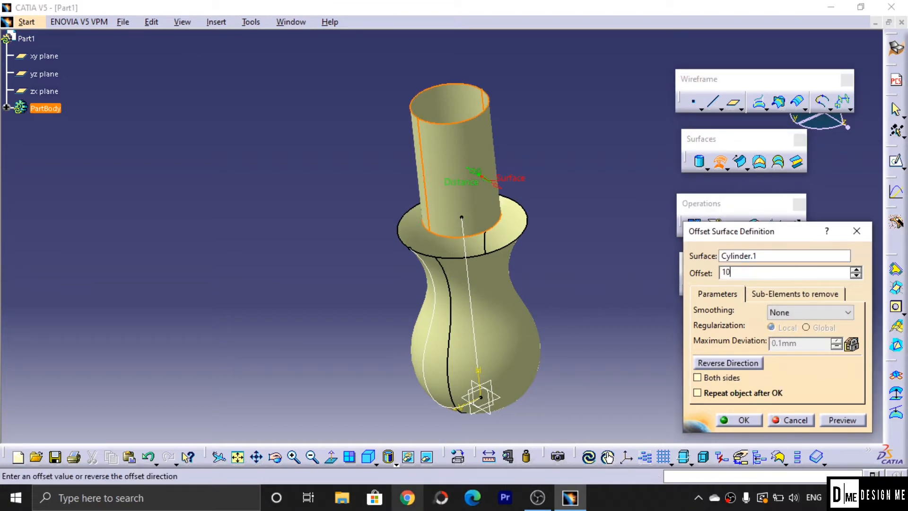
click(837, 420)
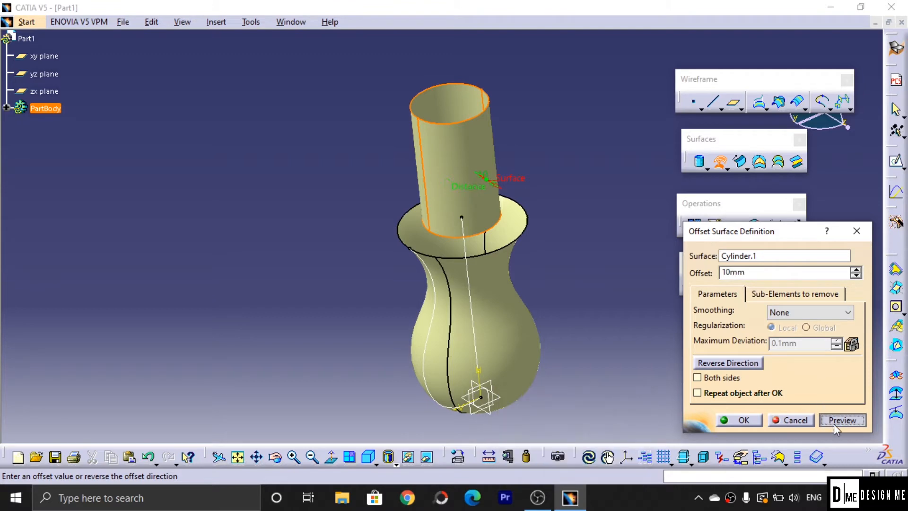
middle_drag(547, 169, 476, 225)
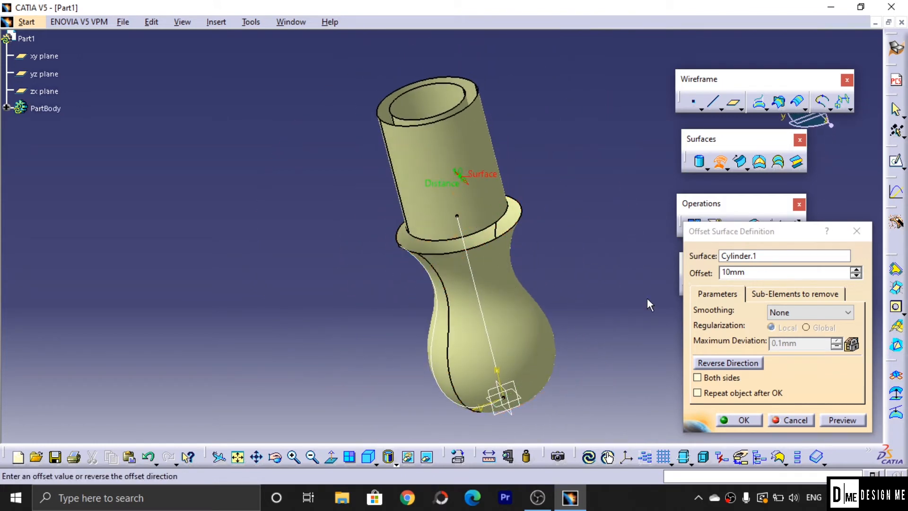
Replace the offset's reference surface with the revolved vase and preview the result.
click(755, 258)
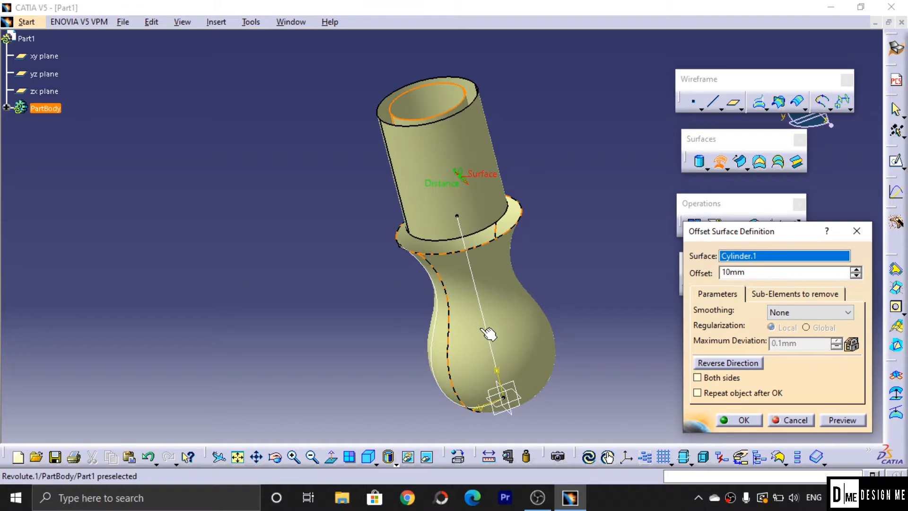
click(524, 333)
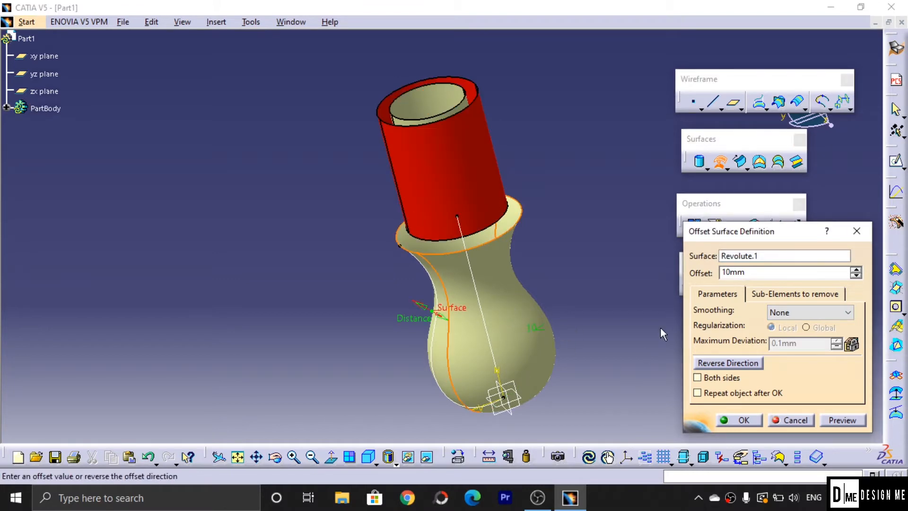
click(842, 420)
Hide the cylinder surface while the vase's offset definition stays open.
middle_drag(454, 376, 444, 259)
right_click(410, 196)
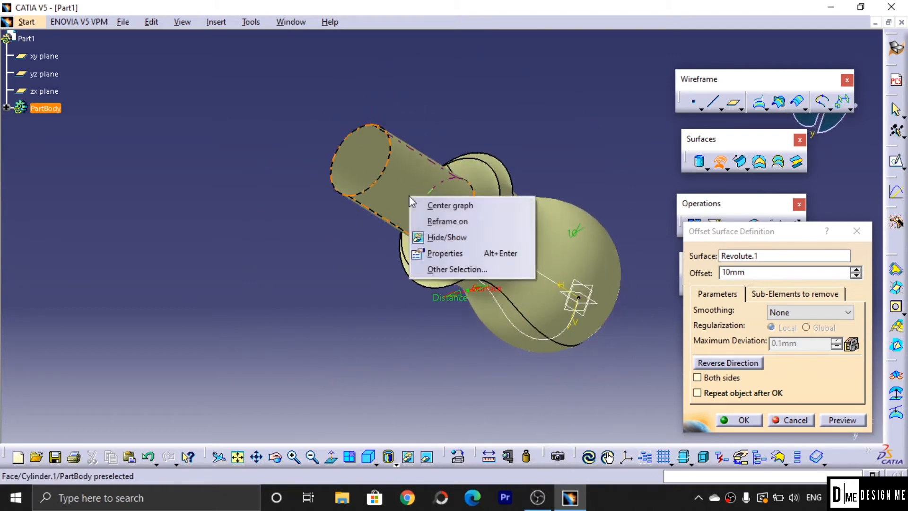
click(450, 237)
middle_drag(449, 237, 539, 132)
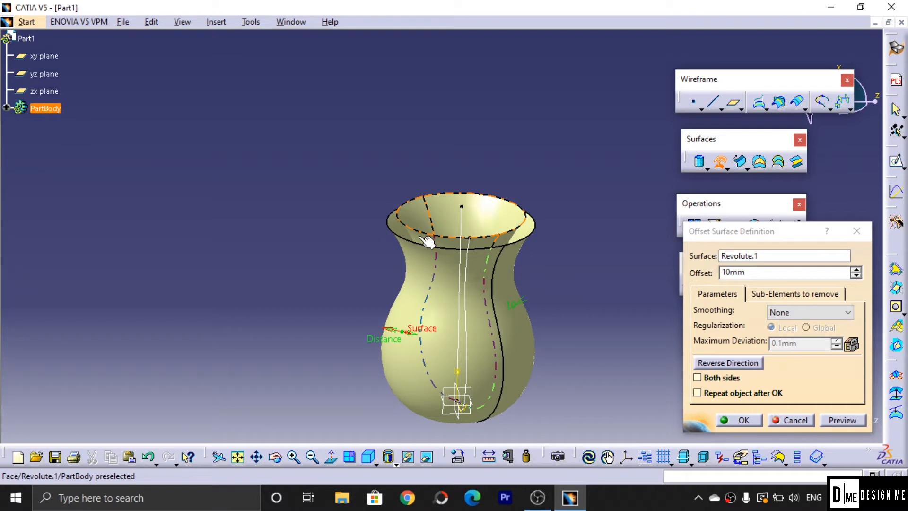
Create the vase's 10 mm offset with Repeat object after OK, repeat it in Absolute mode in a new body, and dismiss any update errors.
click(698, 393)
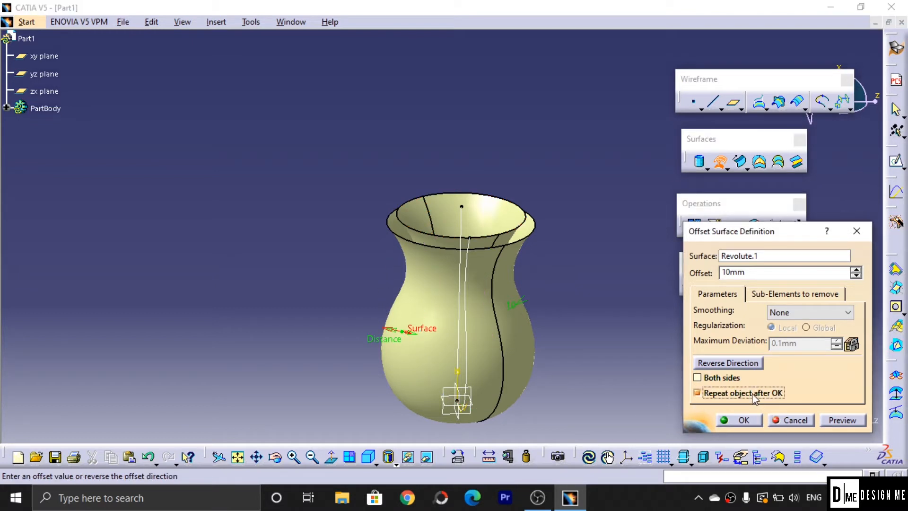
click(739, 420)
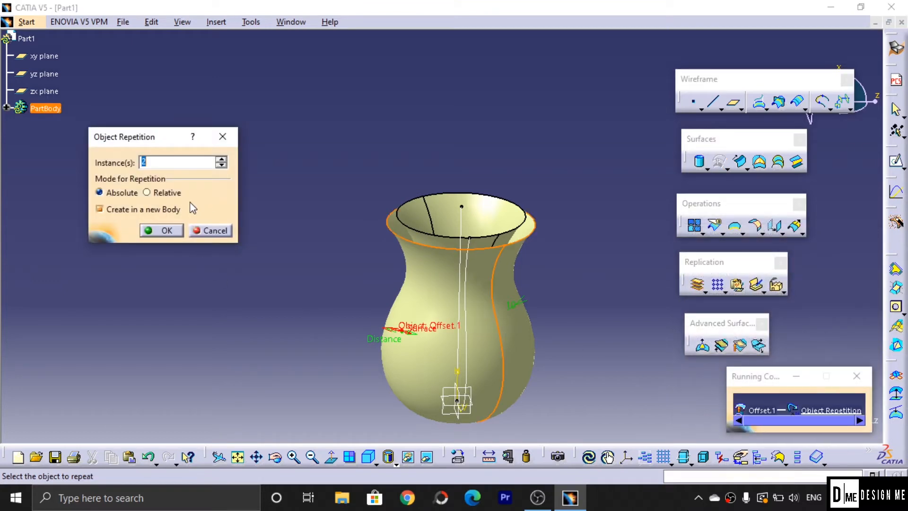
click(163, 229)
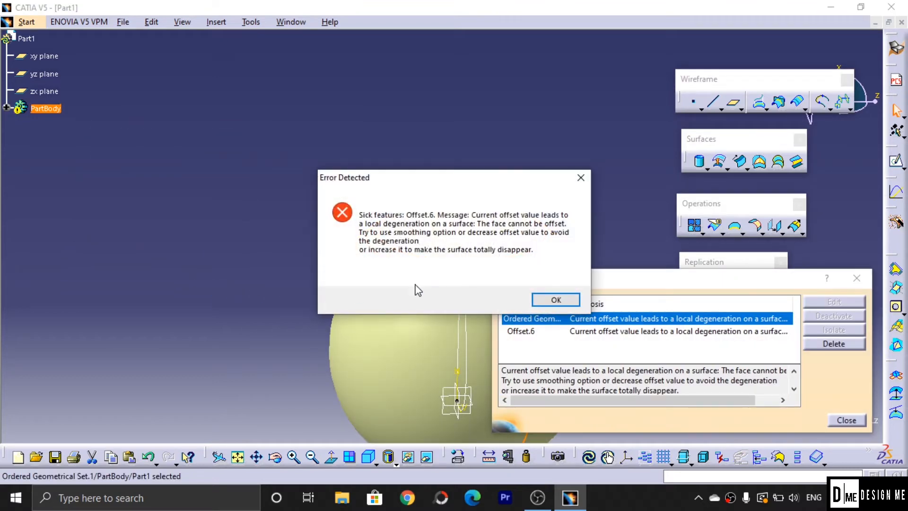
click(534, 303)
click(846, 420)
middle_drag(614, 236, 584, 286)
middle_drag(576, 330, 491, 259)
middle_drag(563, 290, 542, 253)
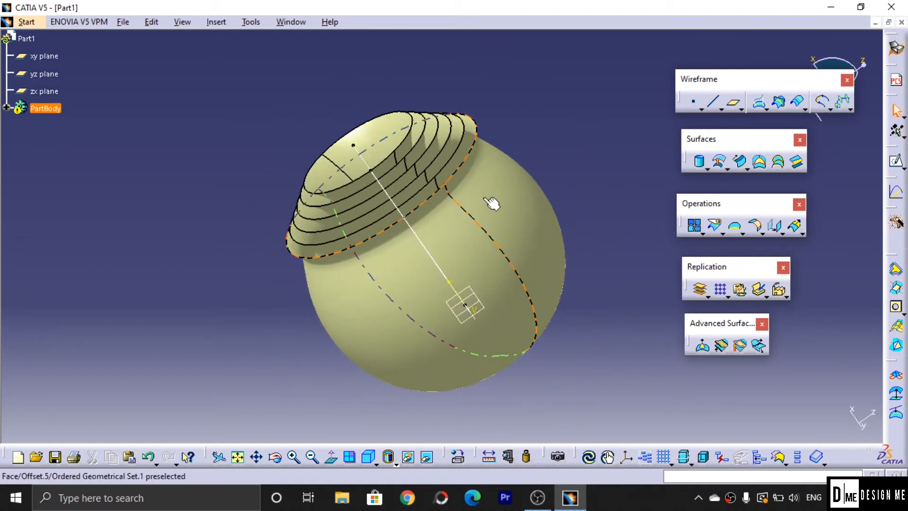
middle_drag(385, 290, 615, 229)
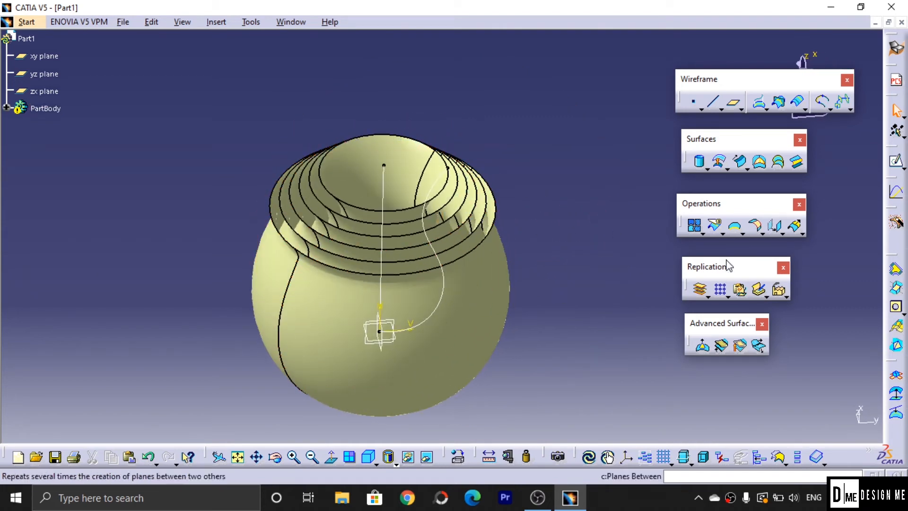
click(728, 167)
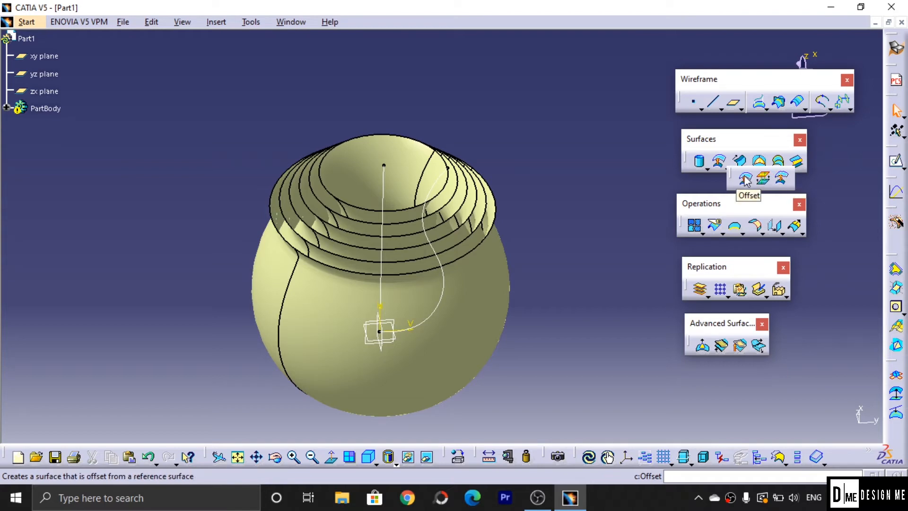
click(763, 186)
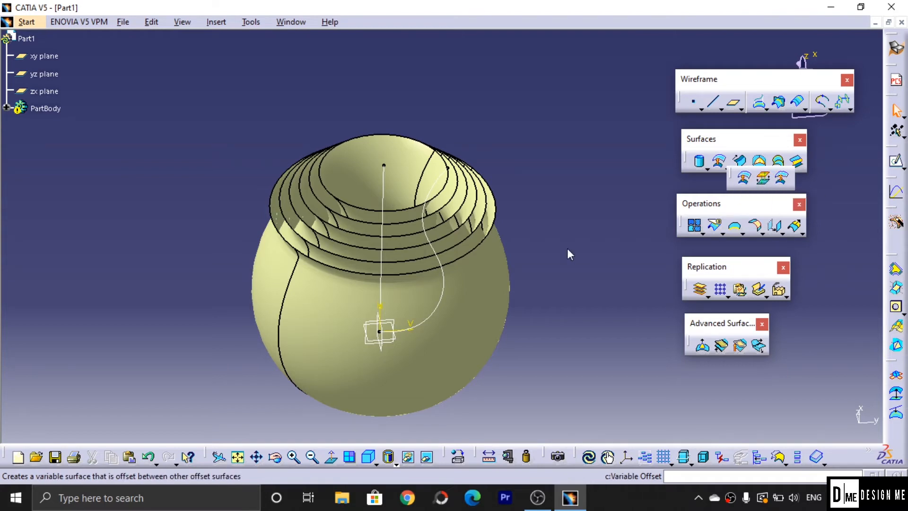
drag(758, 212, 674, 172)
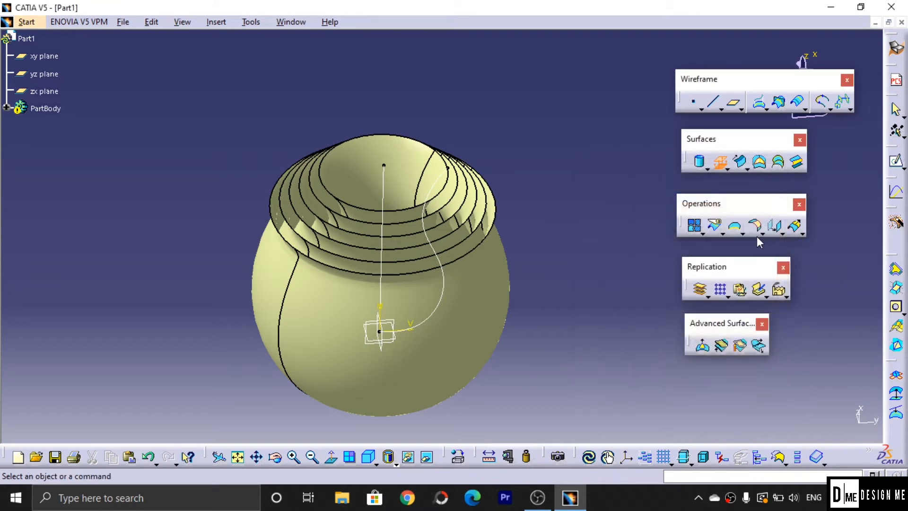
click(726, 167)
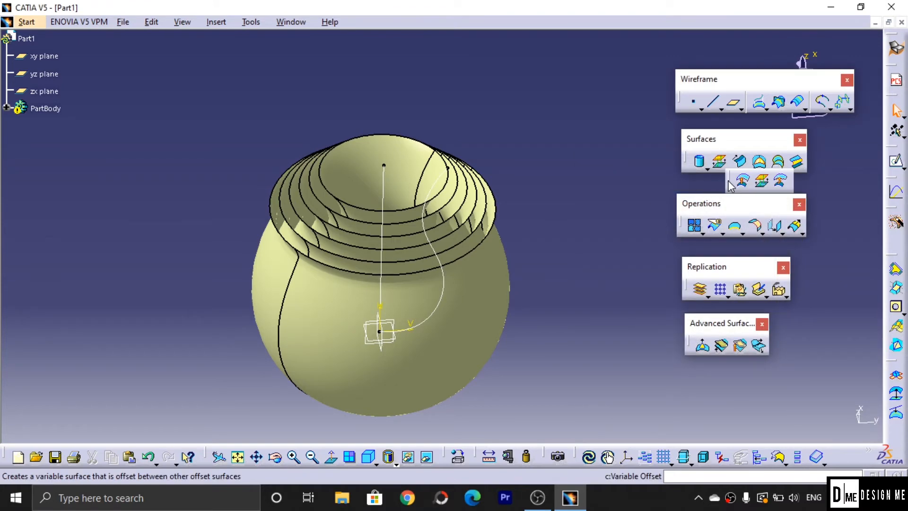
click(743, 187)
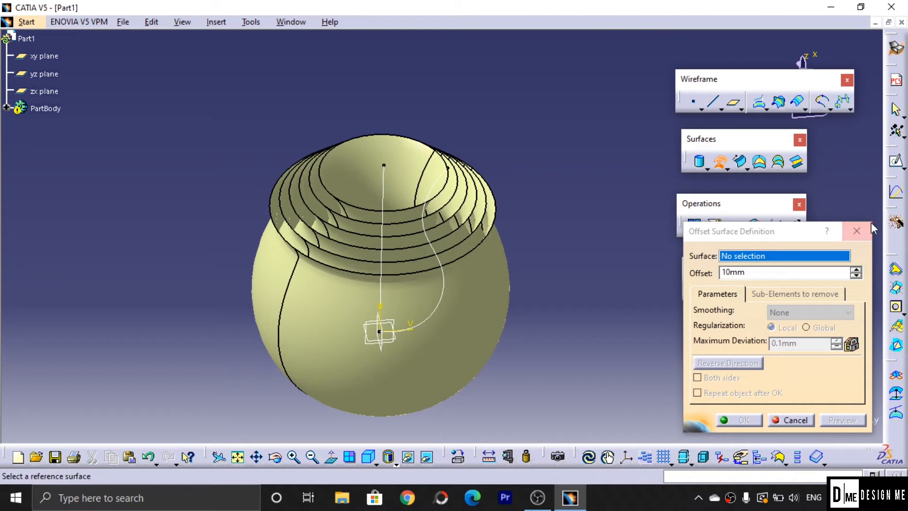
click(857, 230)
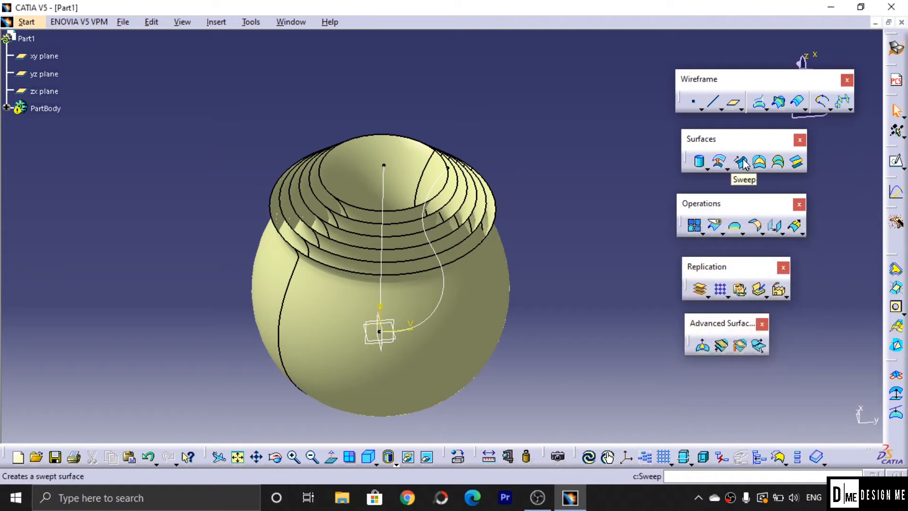
Examine the four profile types of the Sweep definition and their subtype options, and cancel without creating a surface.
click(745, 168)
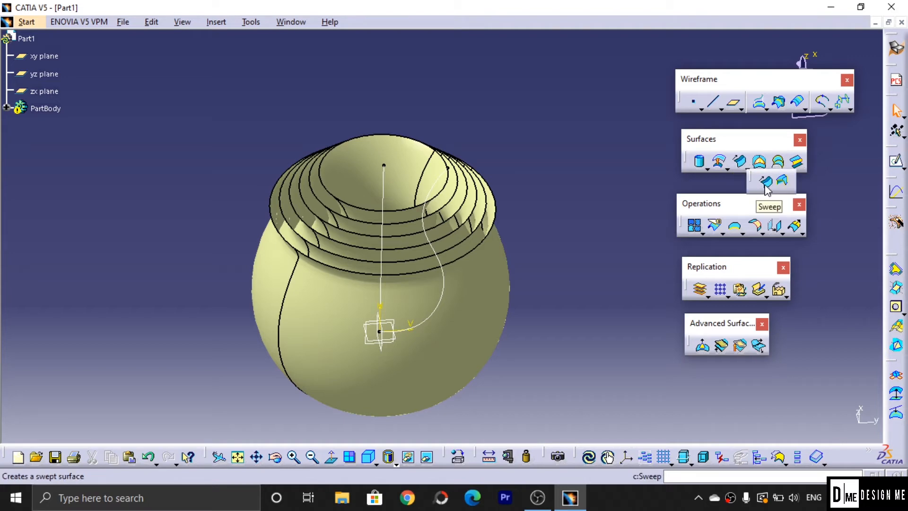
click(765, 182)
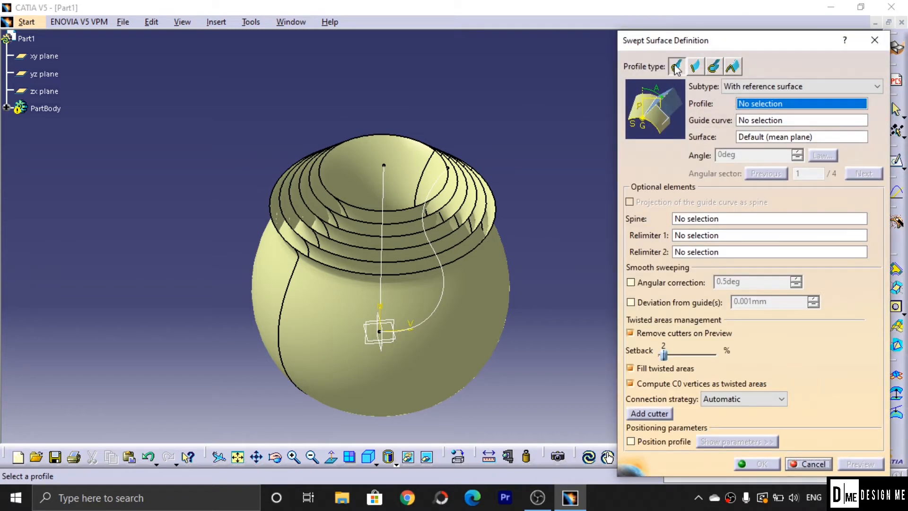
click(739, 86)
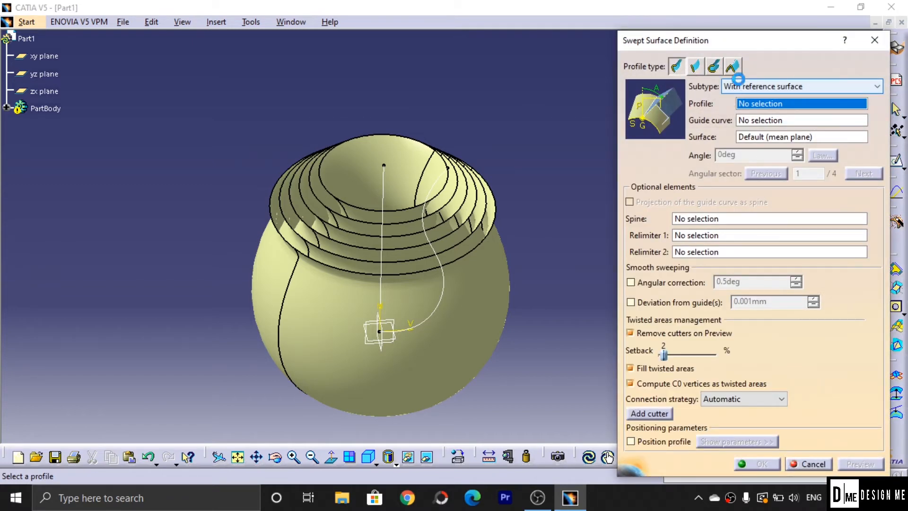
click(692, 70)
click(694, 67)
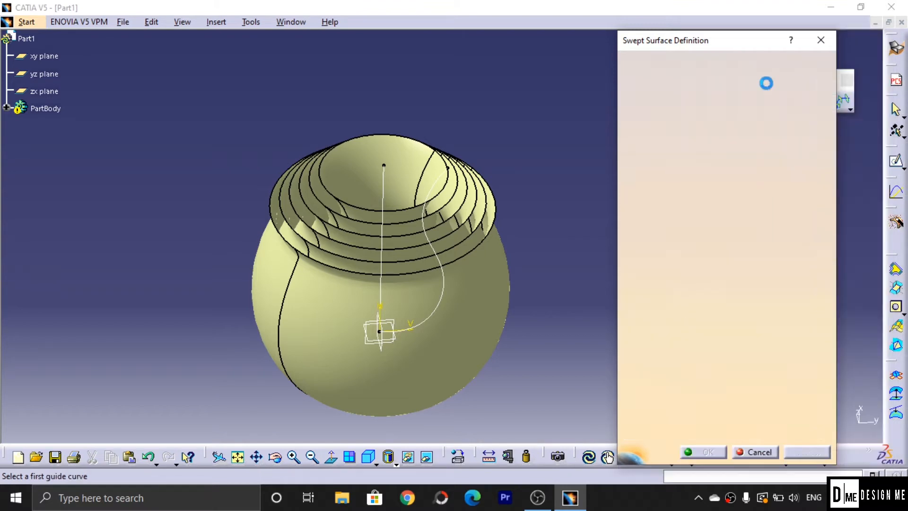
click(756, 86)
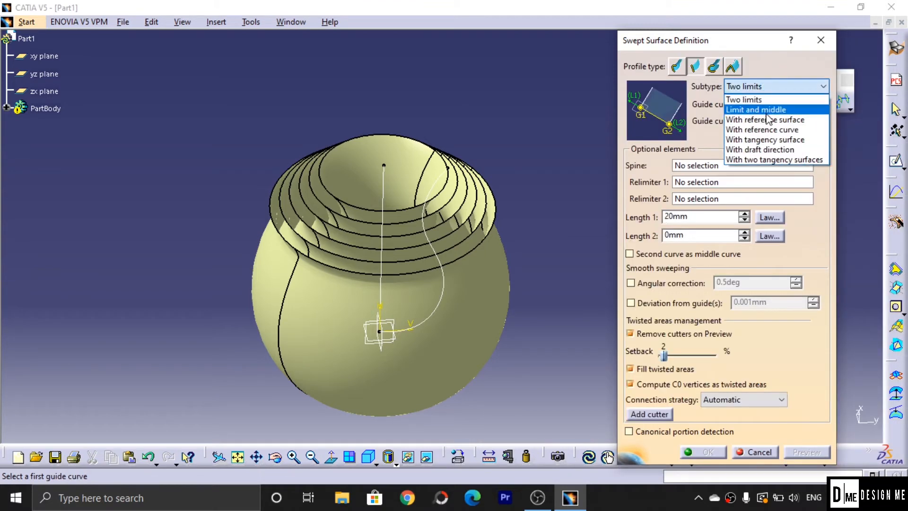
click(712, 72)
click(713, 67)
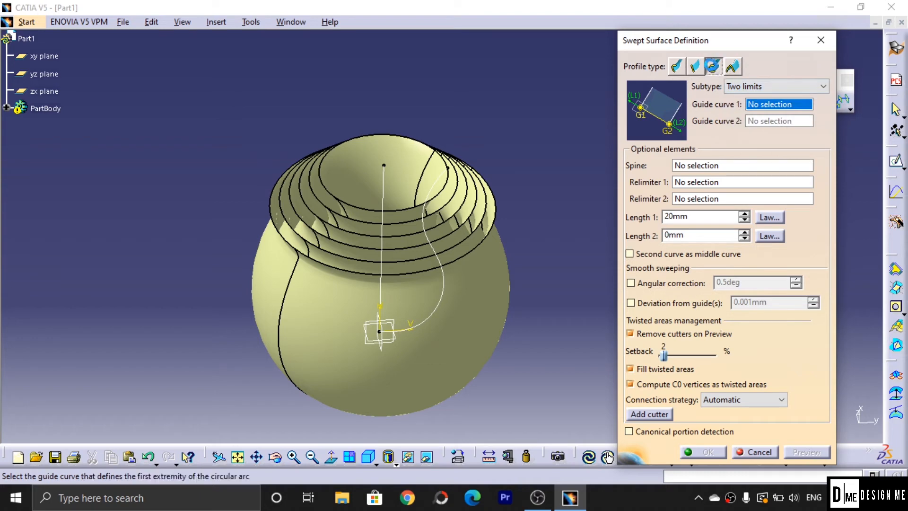
click(770, 89)
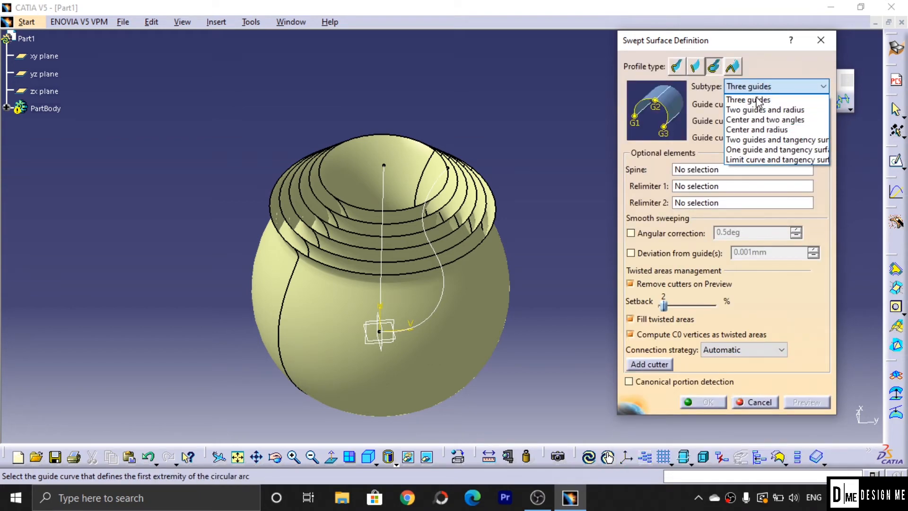
click(732, 66)
click(732, 66)
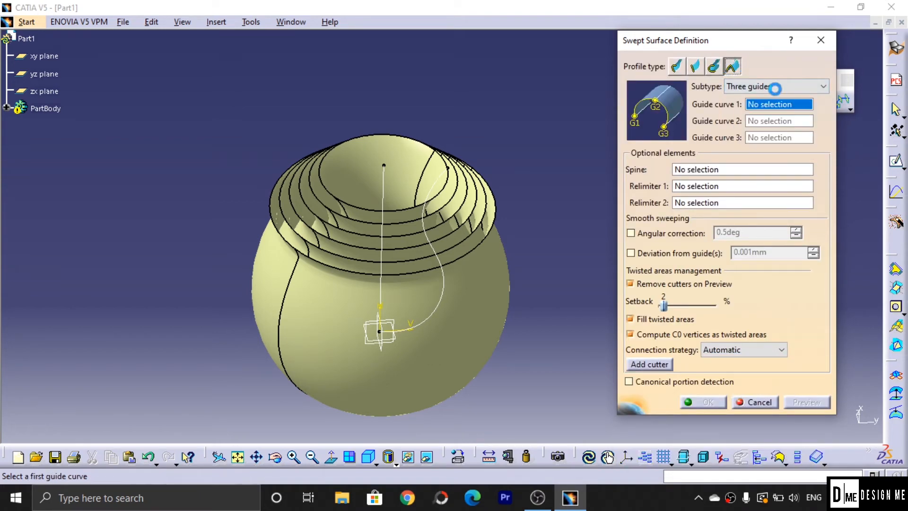
click(787, 67)
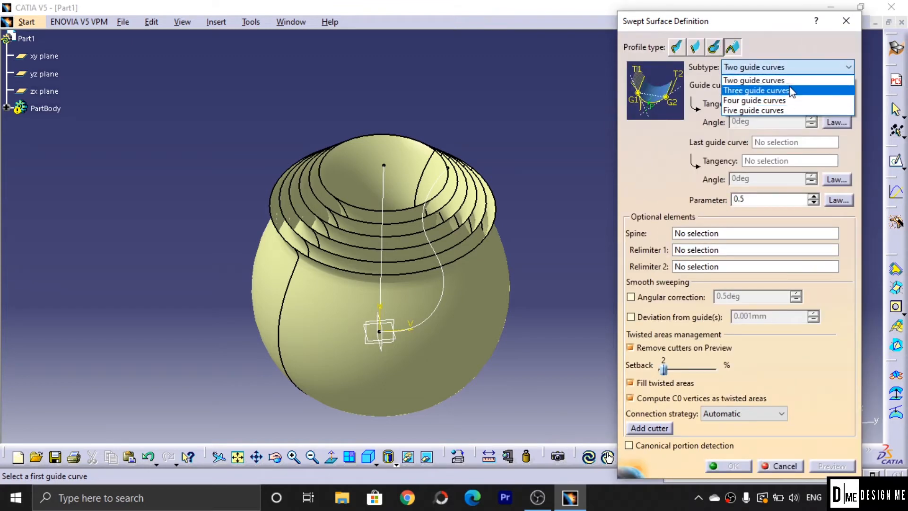
click(680, 57)
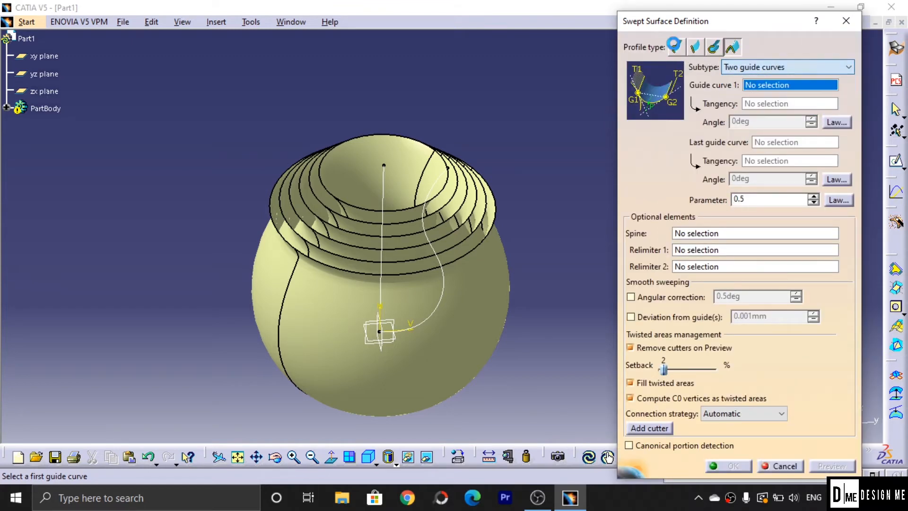
click(675, 52)
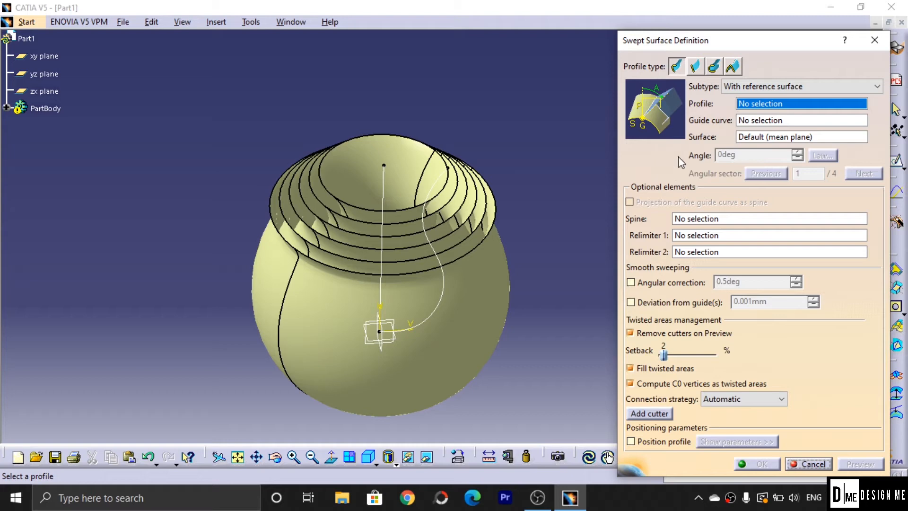
click(874, 39)
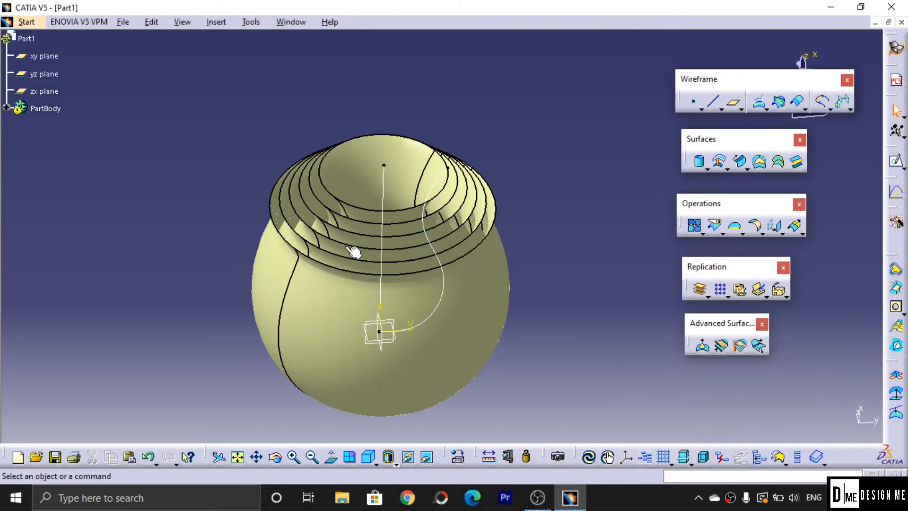
Undo the repeated vase offsets and hide the revolved vase and the sphere.
key(ctrl+z)
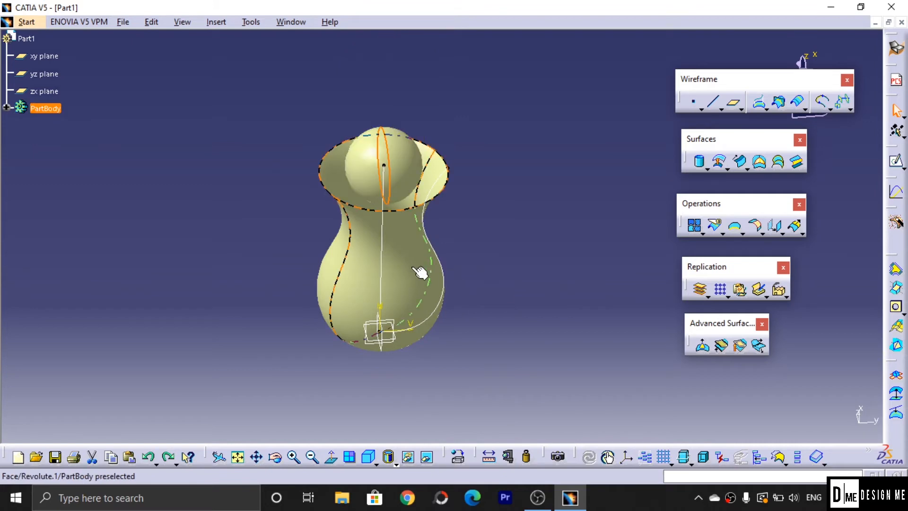
right_click(411, 201)
click(473, 247)
right_click(388, 169)
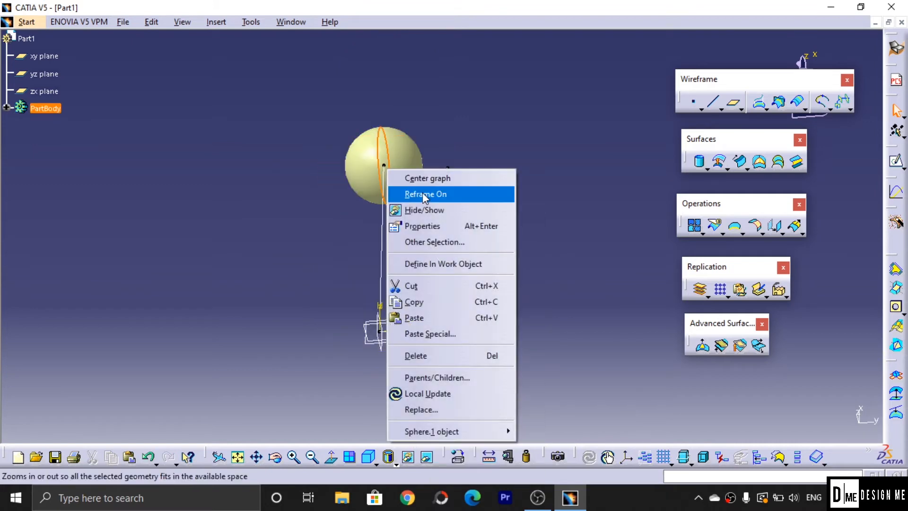
click(424, 209)
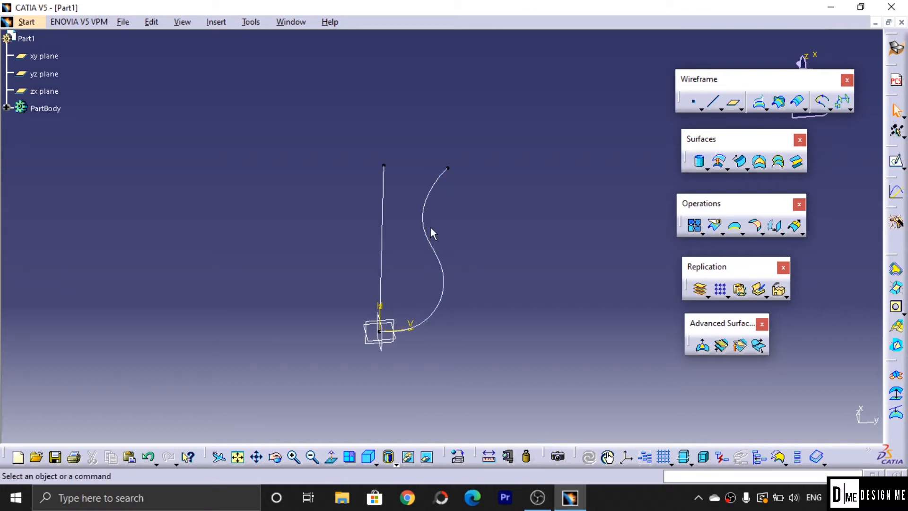
Sketch a hexagon centred on the origin on the zx plane and exit the sketch.
mouse_move(401, 342)
middle_down()
mouse_move(430, 361)
mouse_move(499, 296)
mouse_move(492, 257)
mouse_move(520, 265)
middle_up()
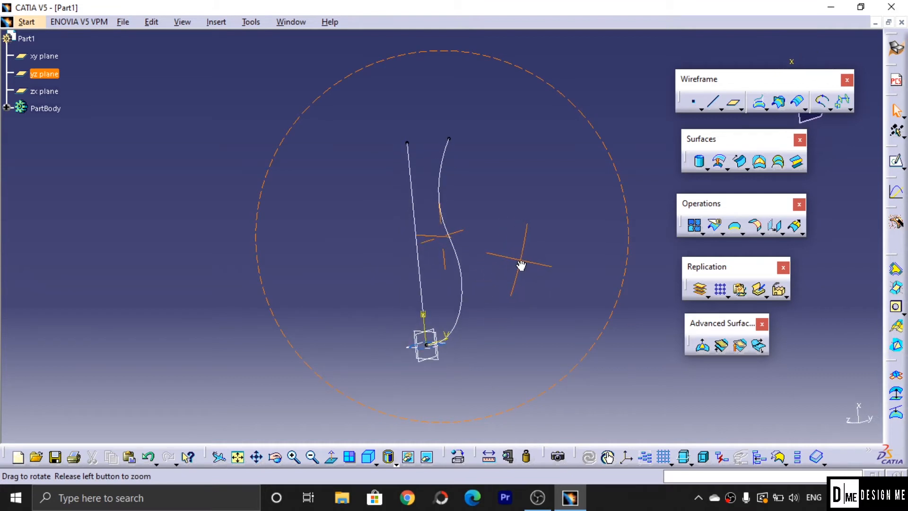
click(437, 359)
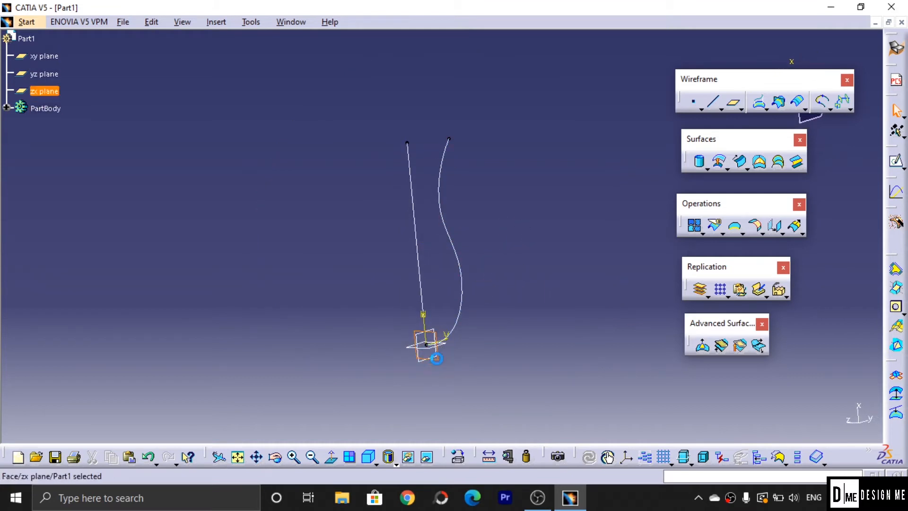
click(891, 168)
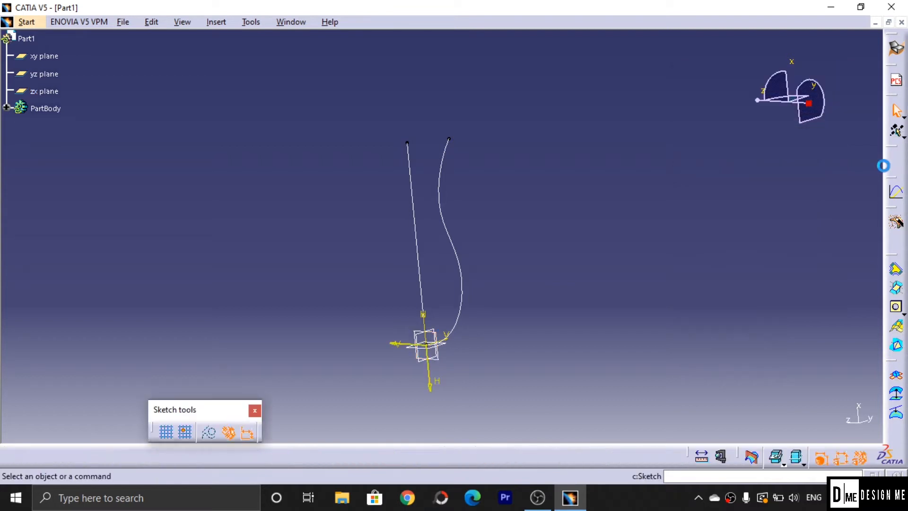
mouse_move(576, 250)
middle_down()
mouse_move(577, 211)
mouse_move(405, 276)
middle_up()
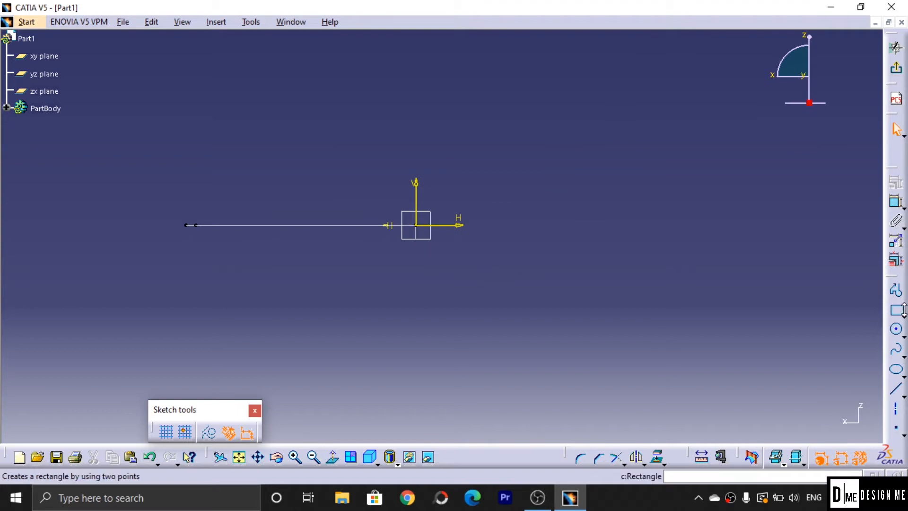
click(903, 316)
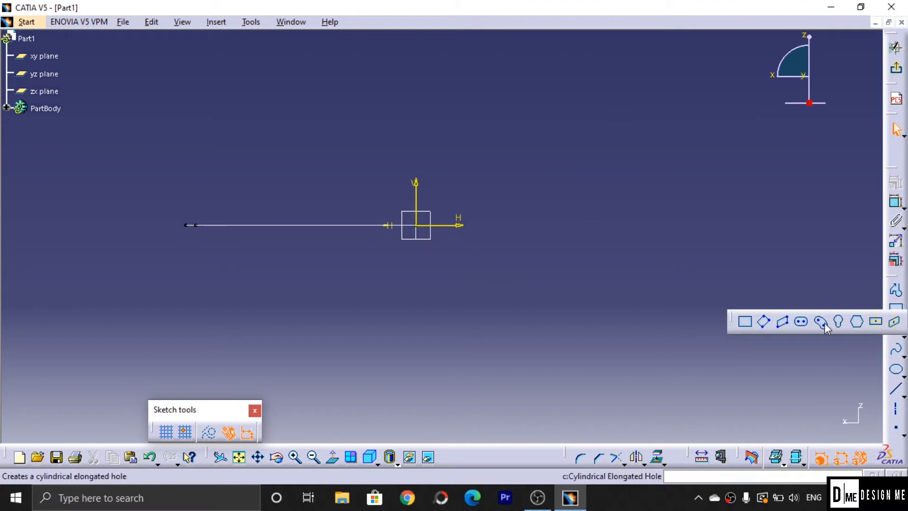
click(416, 229)
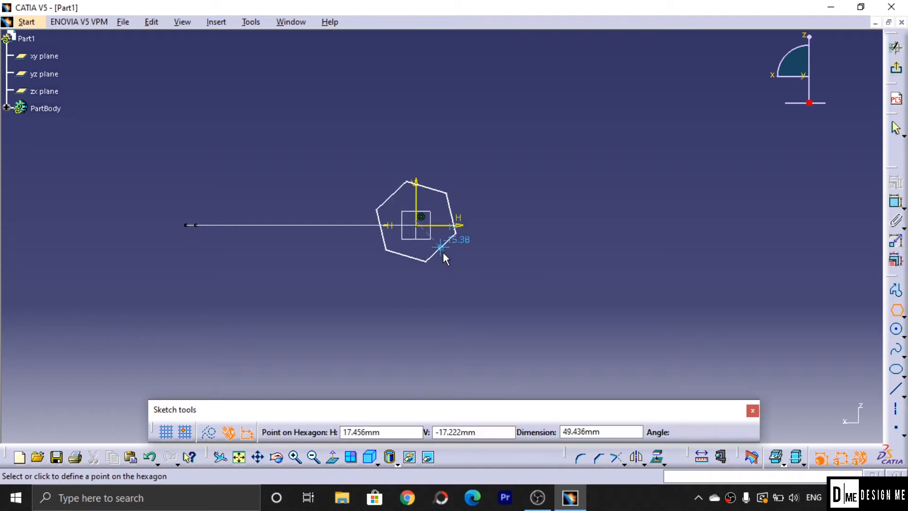
click(417, 242)
click(896, 67)
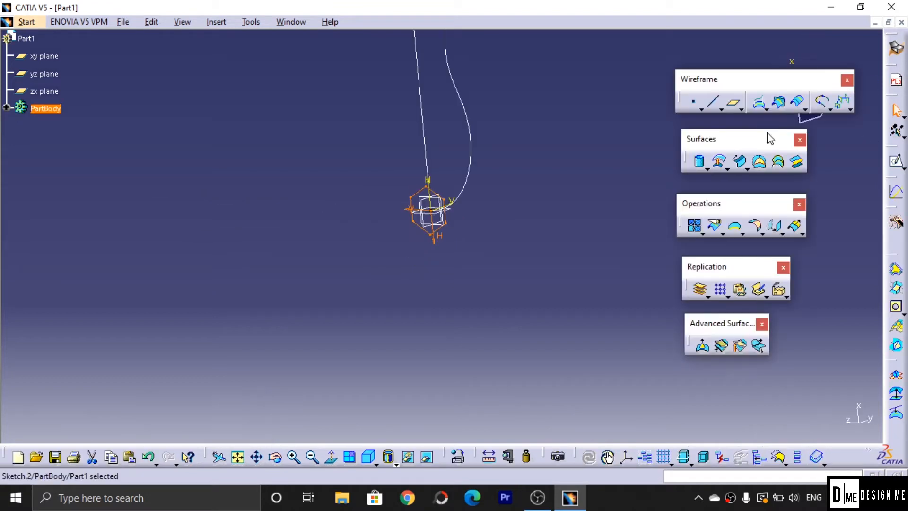
Preview a swept surface with the hexagon sketch as profile and the spline as guide curve.
ctrl+middle_drag(447, 263, 492, 176)
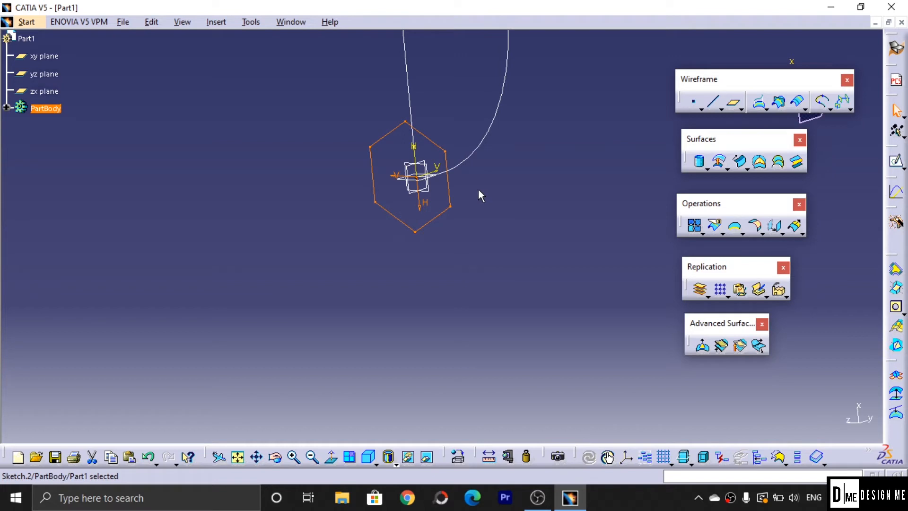
middle_drag(546, 154, 505, 227)
ctrl+middle_drag(527, 186, 472, 256)
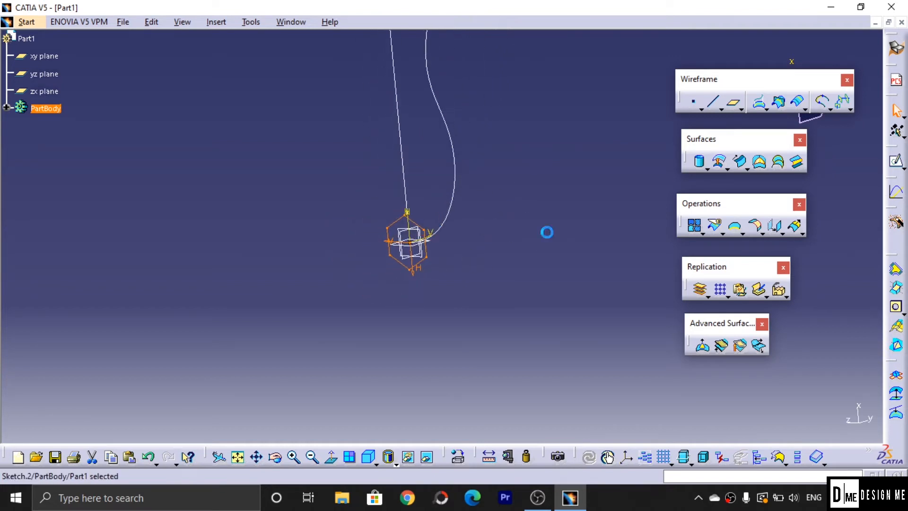
click(547, 232)
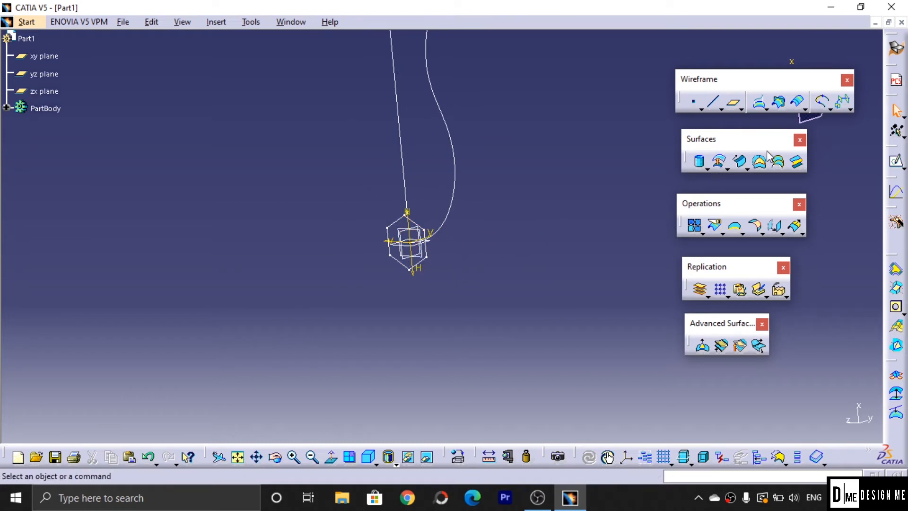
click(741, 163)
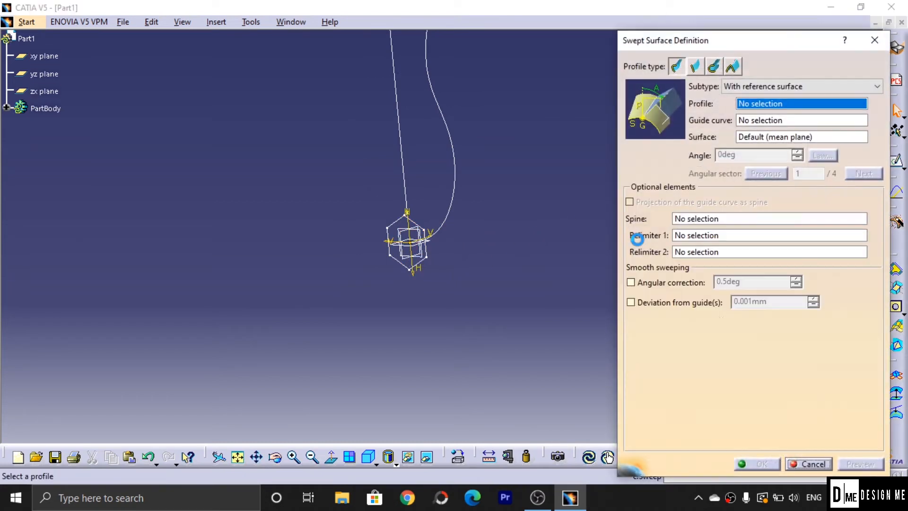
click(430, 256)
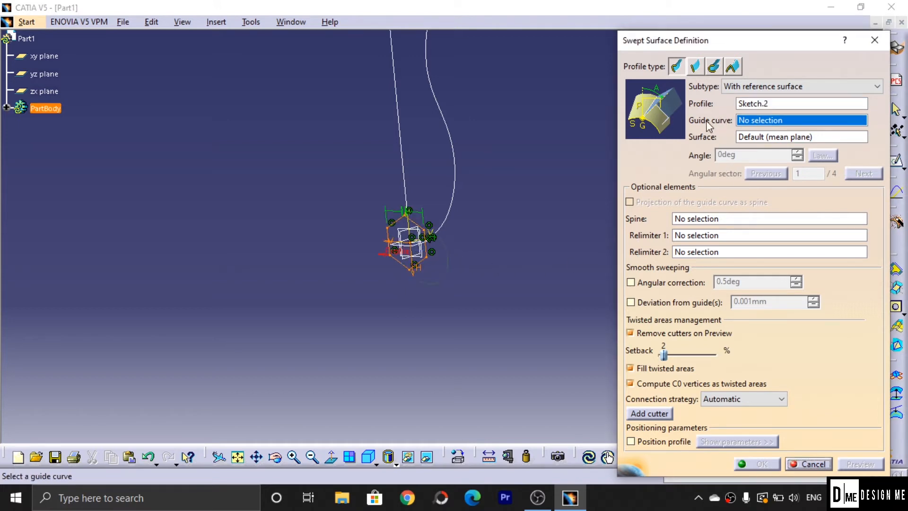
mouse_move(515, 167)
middle_down()
mouse_move(506, 161)
mouse_move(486, 202)
middle_up()
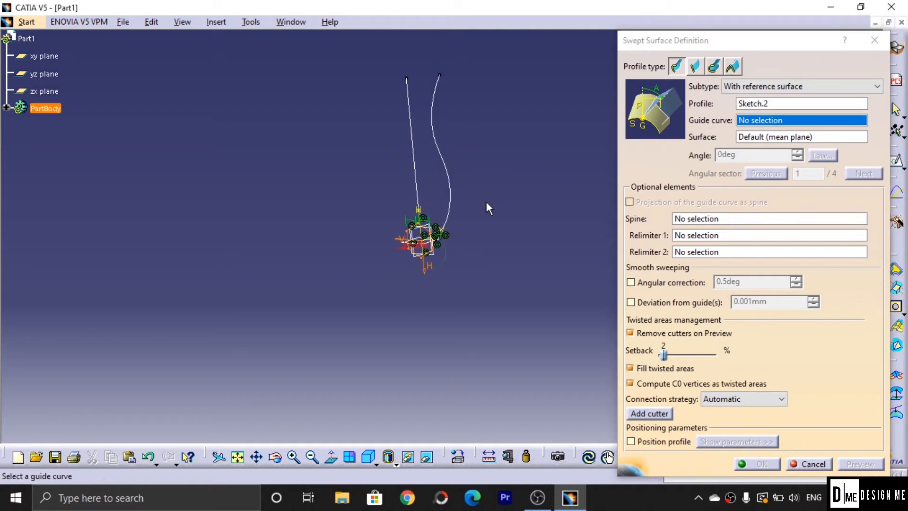
click(453, 213)
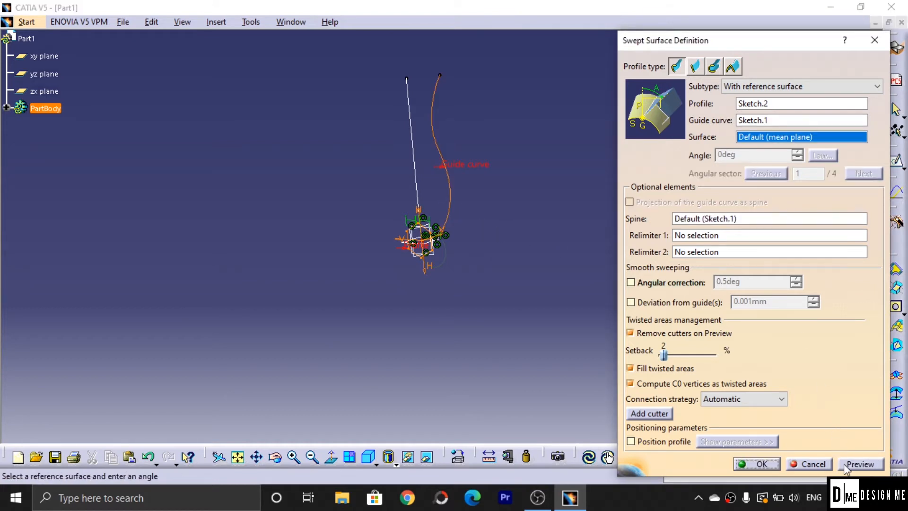
click(858, 464)
Inspect the previewed hexagonal sweep, activate its first relimiter selection, and cancel the sweep.
middle_drag(562, 291, 434, 356)
ctrl+middle_drag(453, 275, 468, 240)
middle_drag(468, 240, 430, 307)
middle_drag(573, 224, 588, 123)
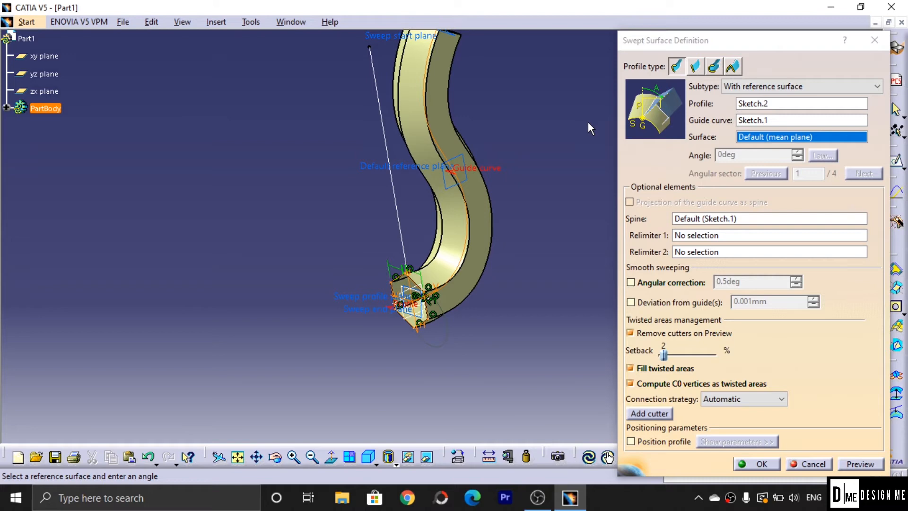
middle_drag(563, 345, 622, 251)
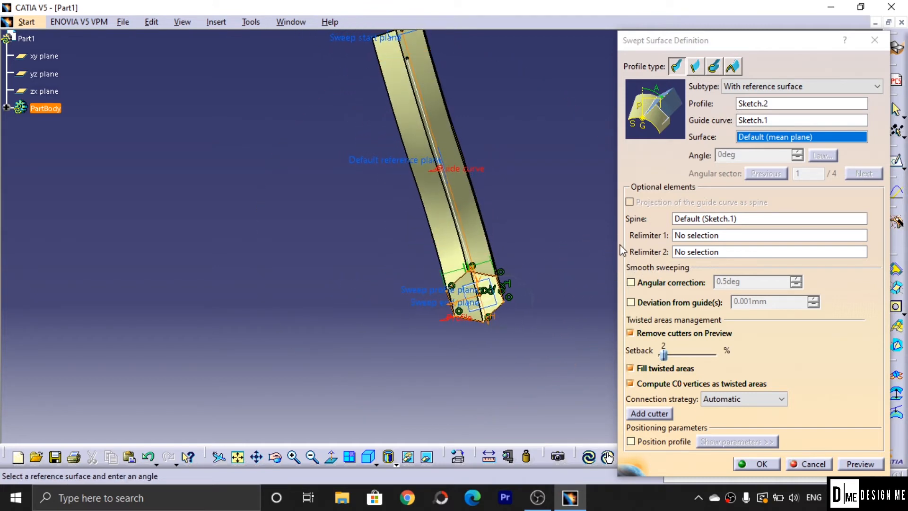
middle_drag(572, 288, 372, 286)
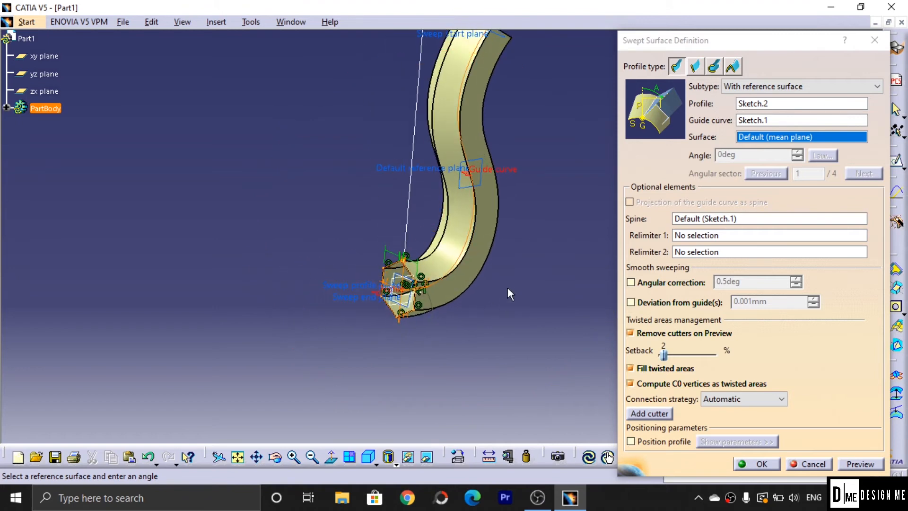
click(716, 235)
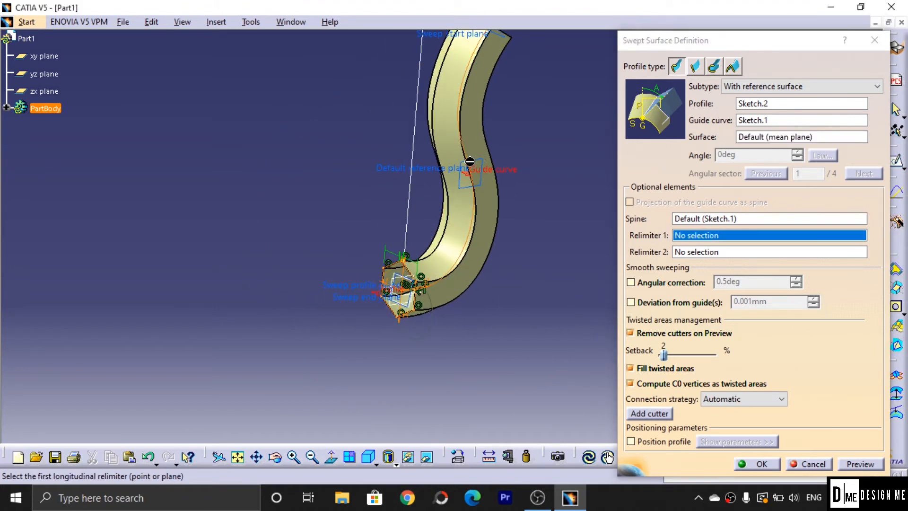
middle_drag(530, 230, 512, 337)
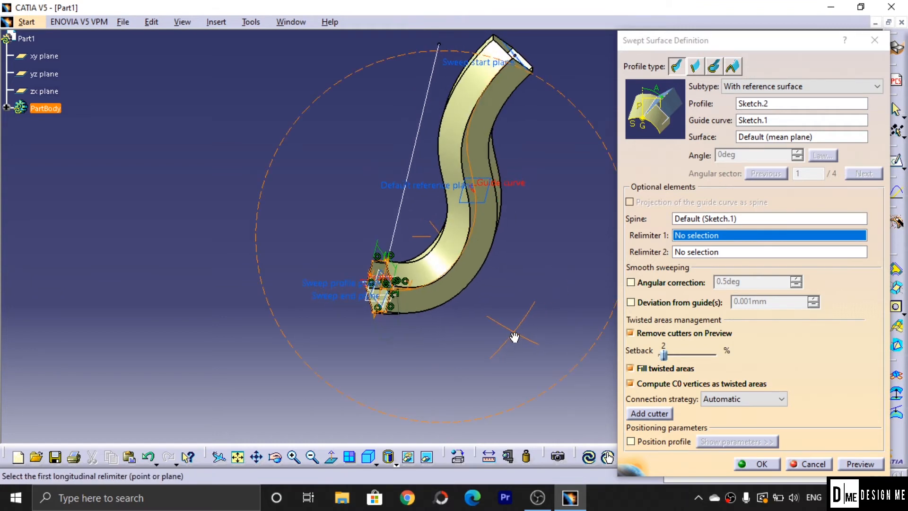
click(811, 464)
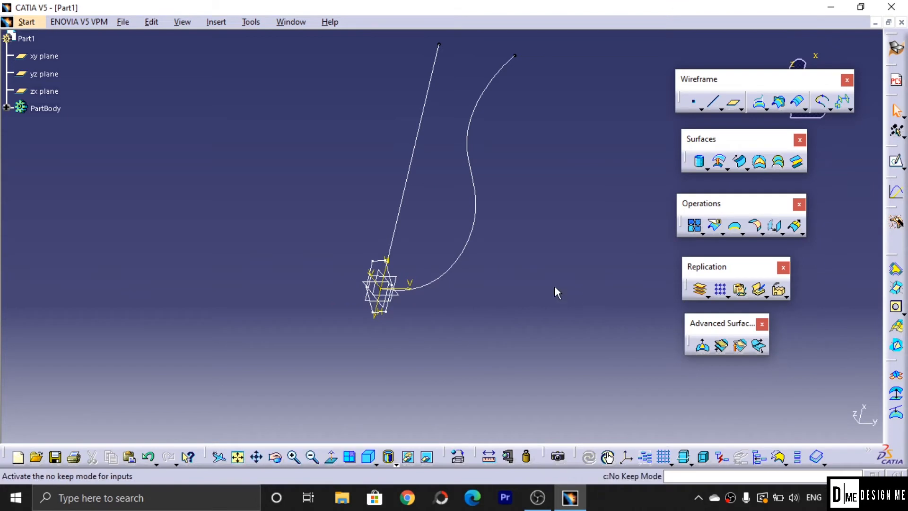
Create a plane normal to the spline at its default middle point.
click(733, 103)
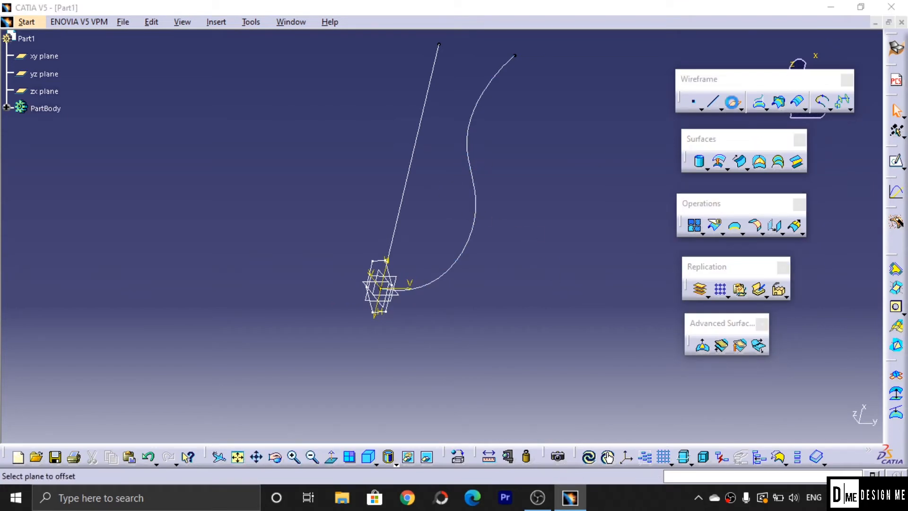
click(472, 179)
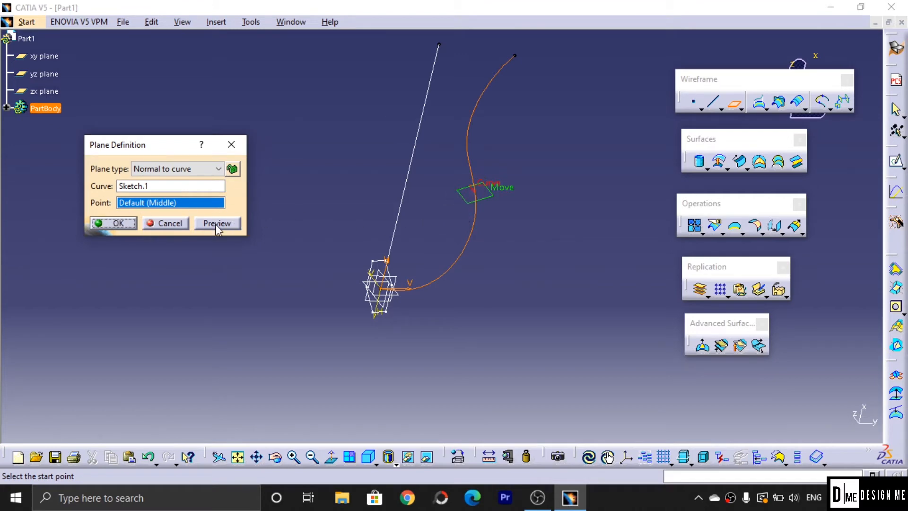
click(118, 224)
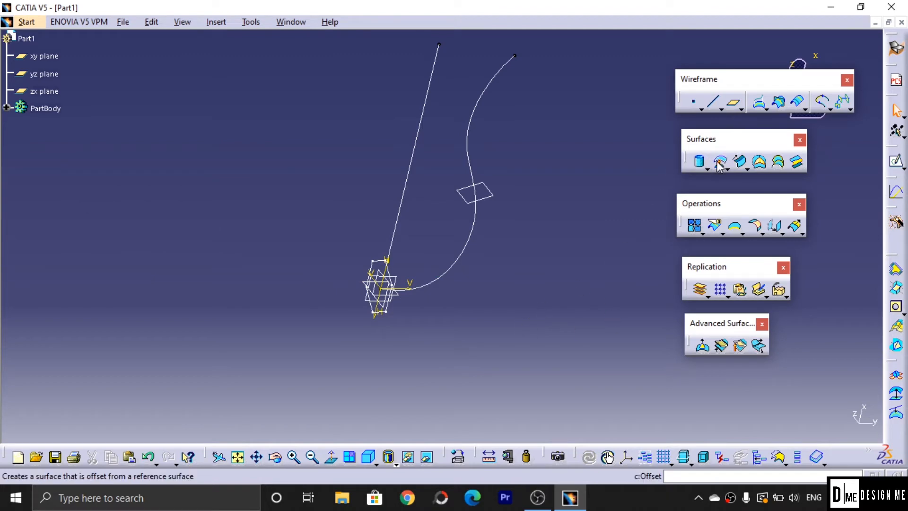
Set up a sweep of the hexagon sketch along the spline with the With reference surface subtype, and preview it.
click(739, 166)
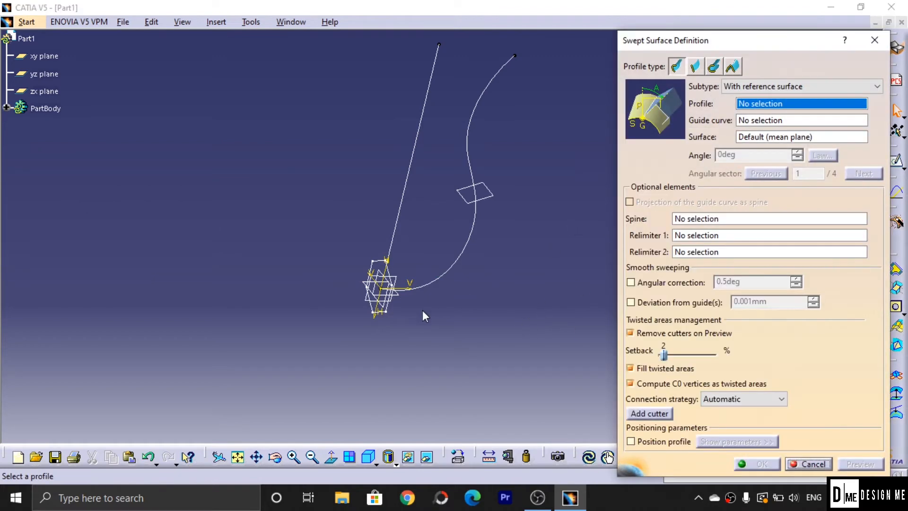
click(378, 272)
click(462, 263)
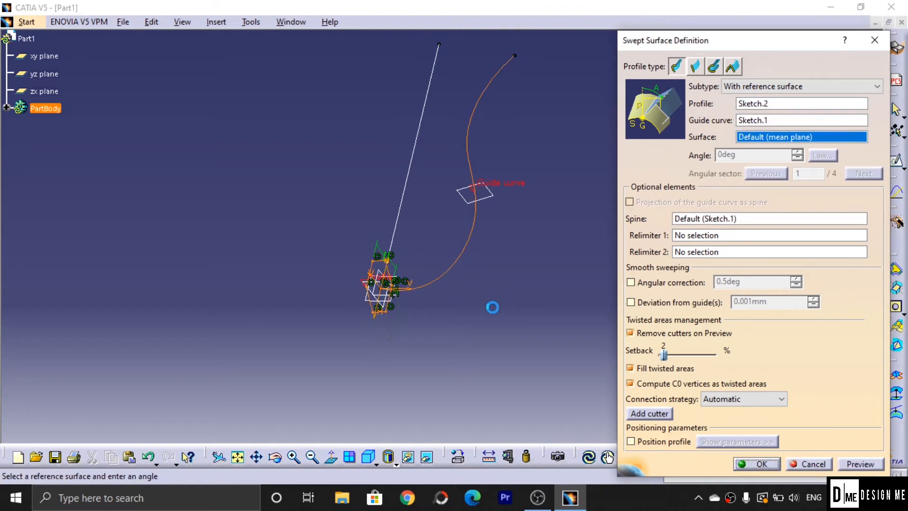
click(858, 464)
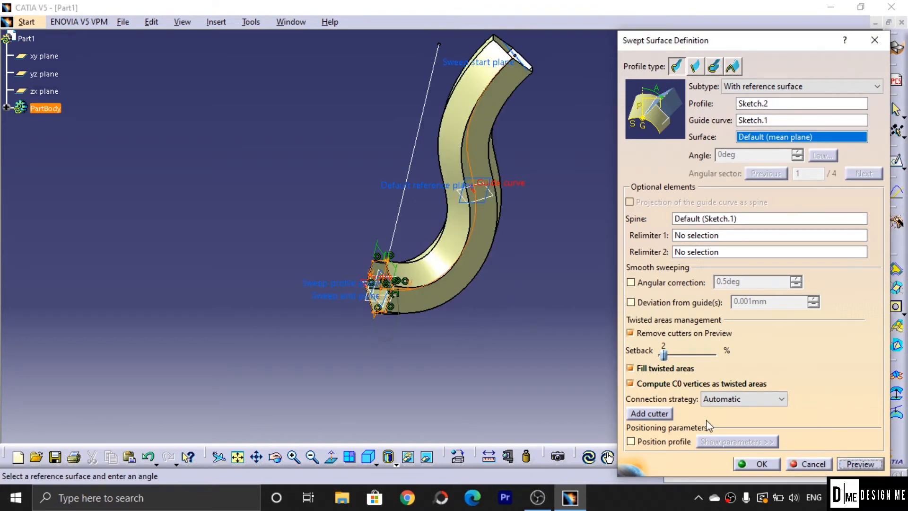
middle_drag(566, 247, 510, 230)
Limit the sweep with the plane at the spline's middle as Relimiter 1 and create the surface.
click(698, 235)
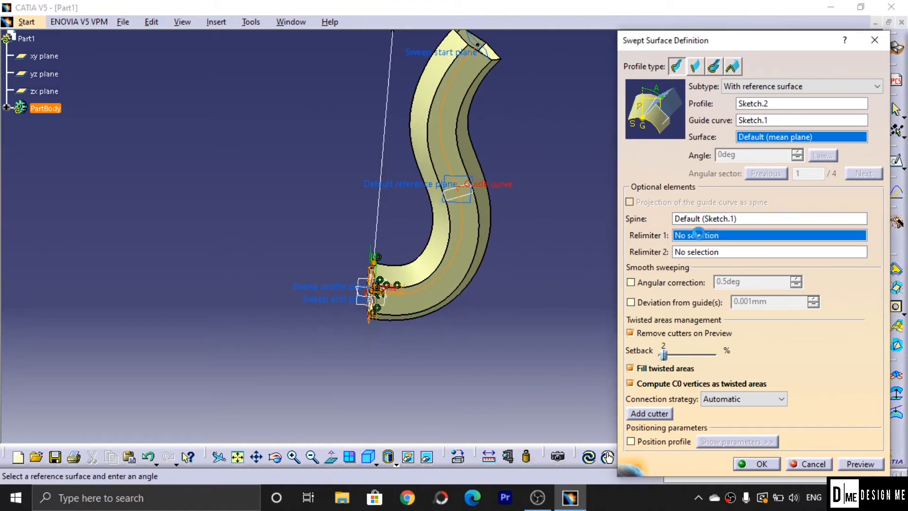
click(706, 252)
click(712, 236)
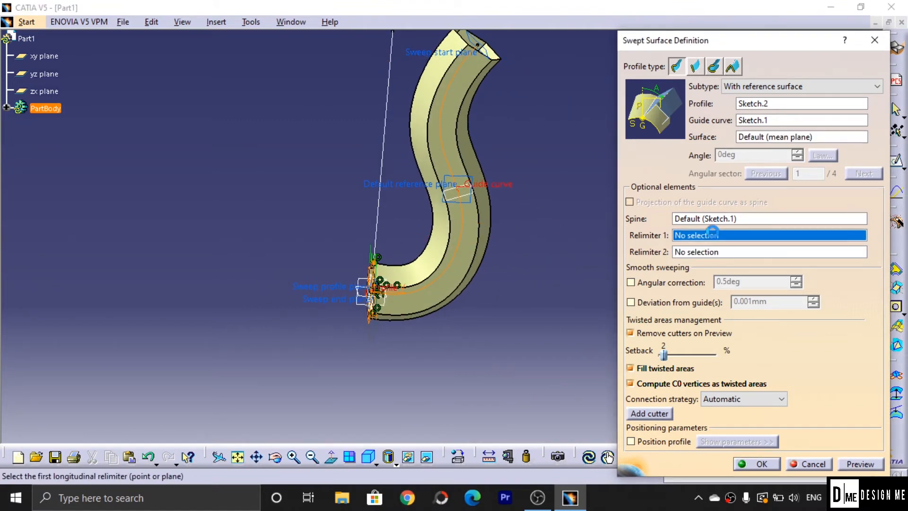
click(468, 199)
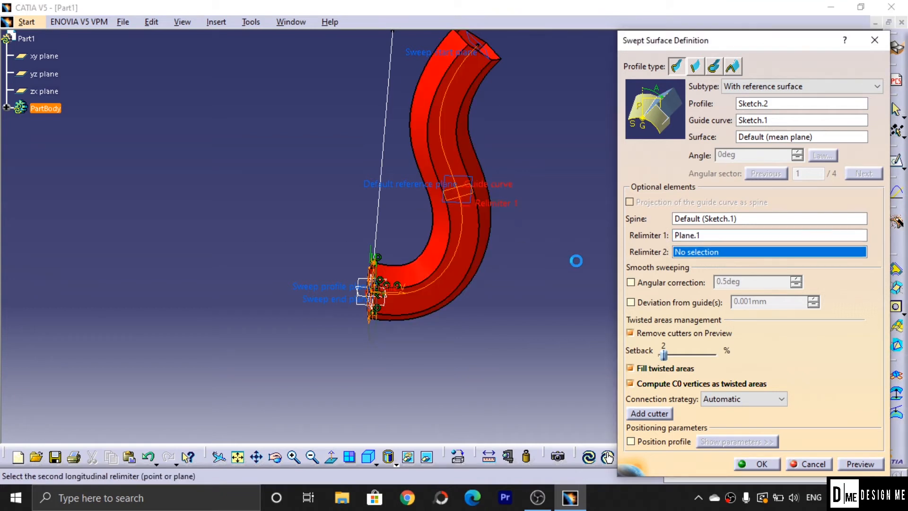
click(857, 464)
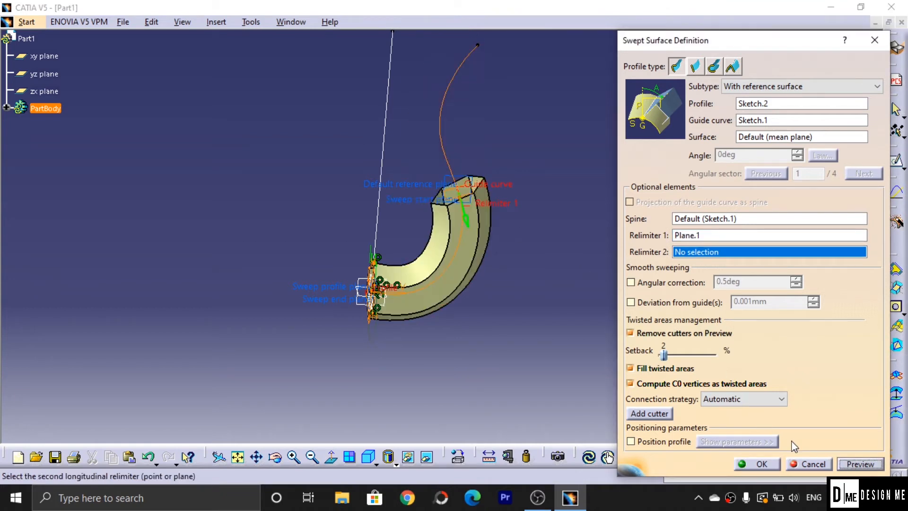
middle_drag(483, 296, 476, 229)
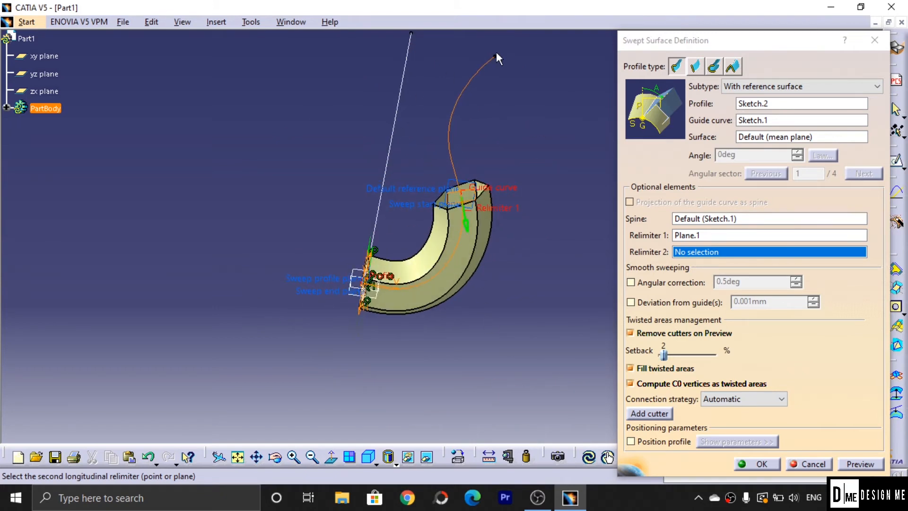
middle_drag(496, 55, 581, 317)
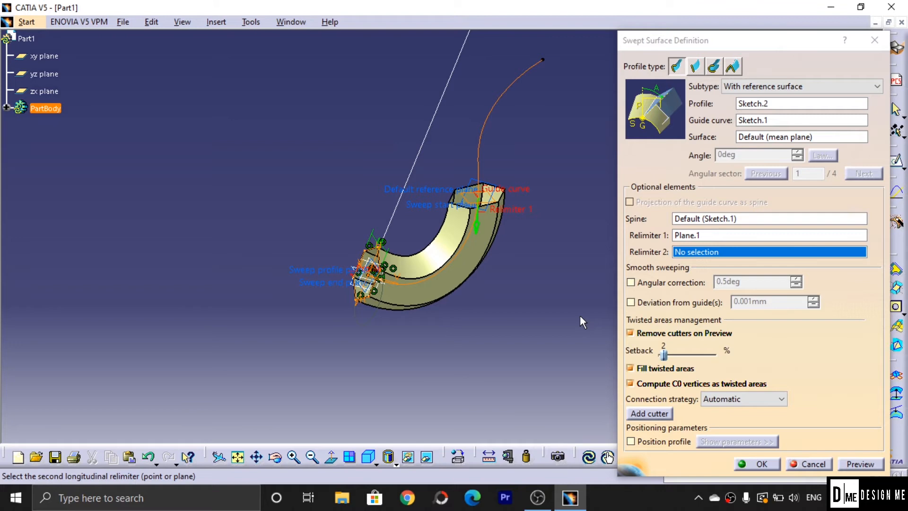
click(756, 463)
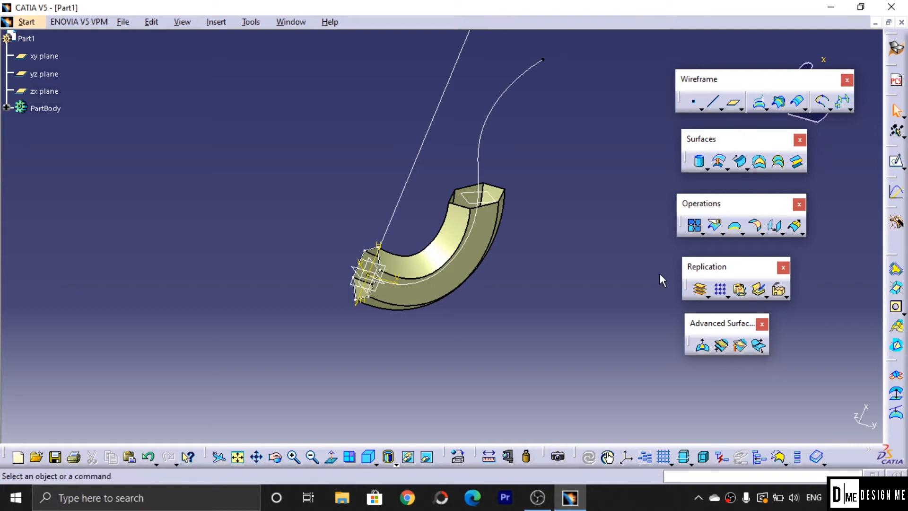
Hide the straight line, the spline sketch and the plane at the sweep's cut end.
middle_drag(552, 234, 570, 340)
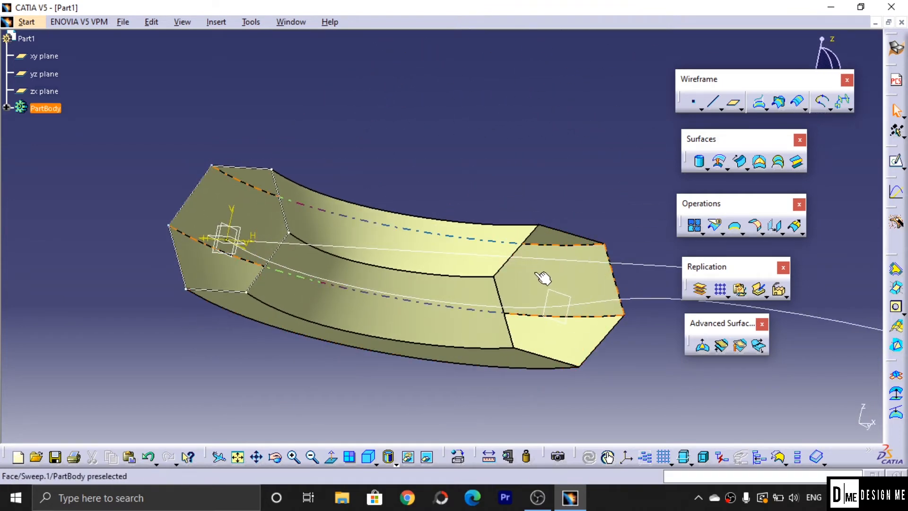
right_click(619, 259)
click(648, 250)
middle_drag(619, 218, 551, 99)
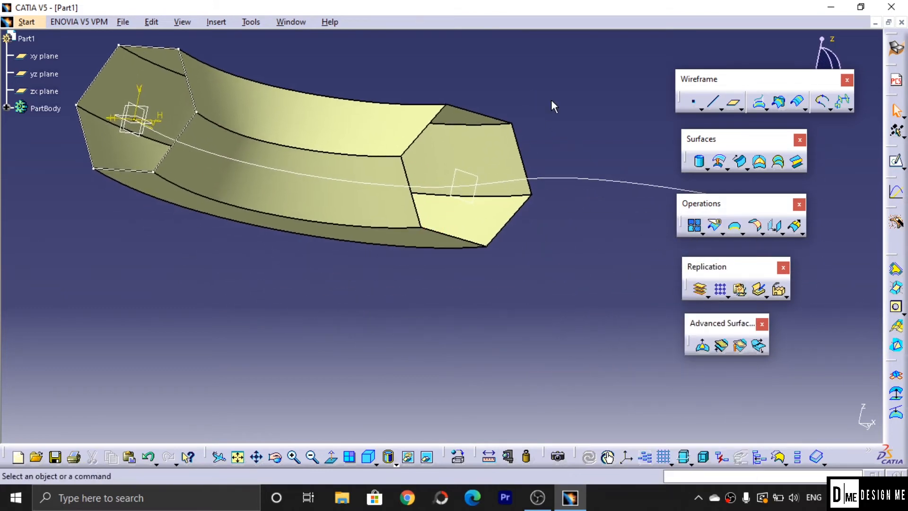
right_click(621, 185)
click(659, 221)
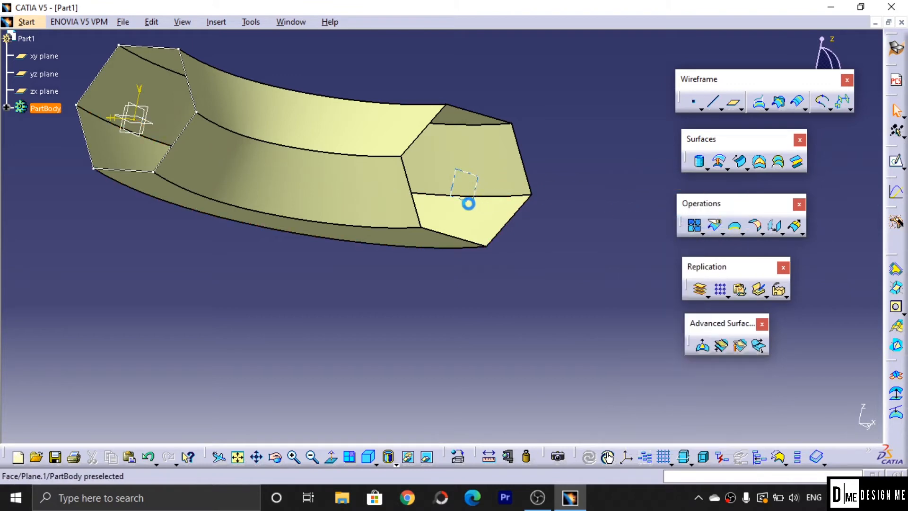
right_click(465, 202)
click(514, 248)
Start a Fill on the sweep's open cut end, selecting its upper edge and the two adjoining side edges as boundary curves.
middle_drag(547, 227, 497, 177)
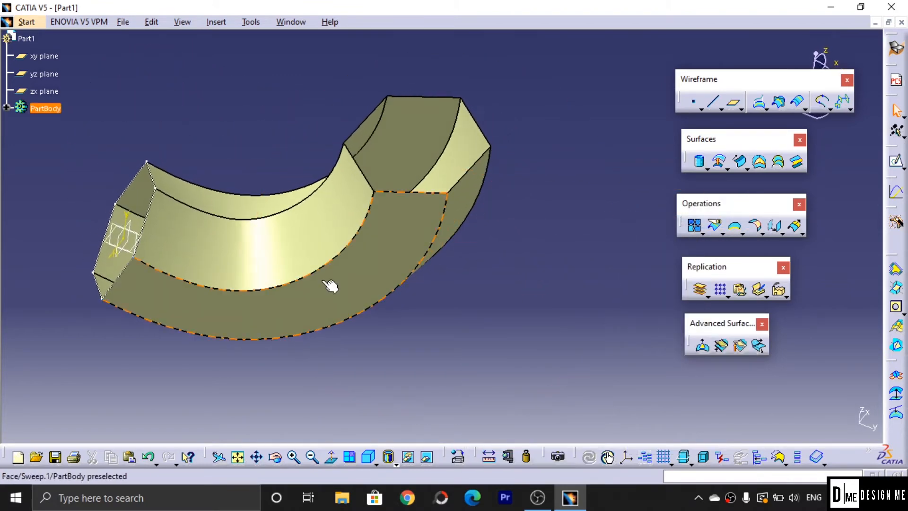
click(380, 196)
click(501, 172)
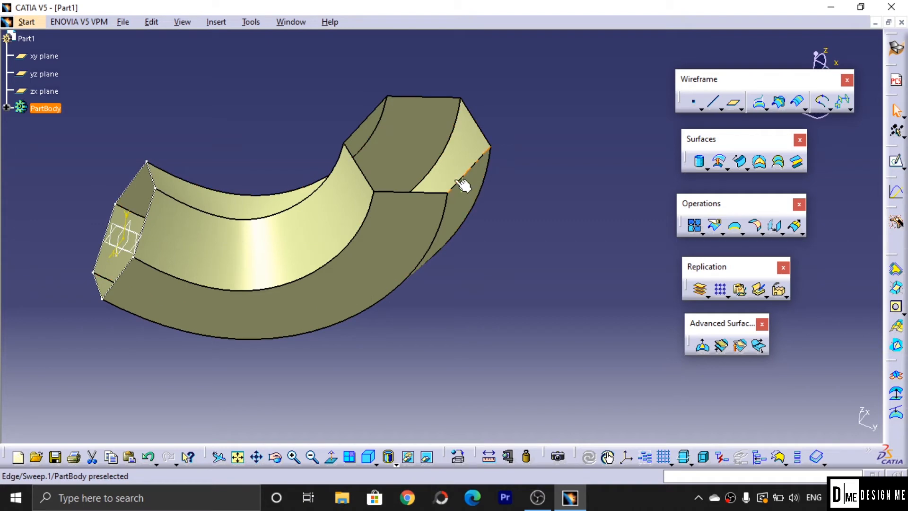
click(759, 163)
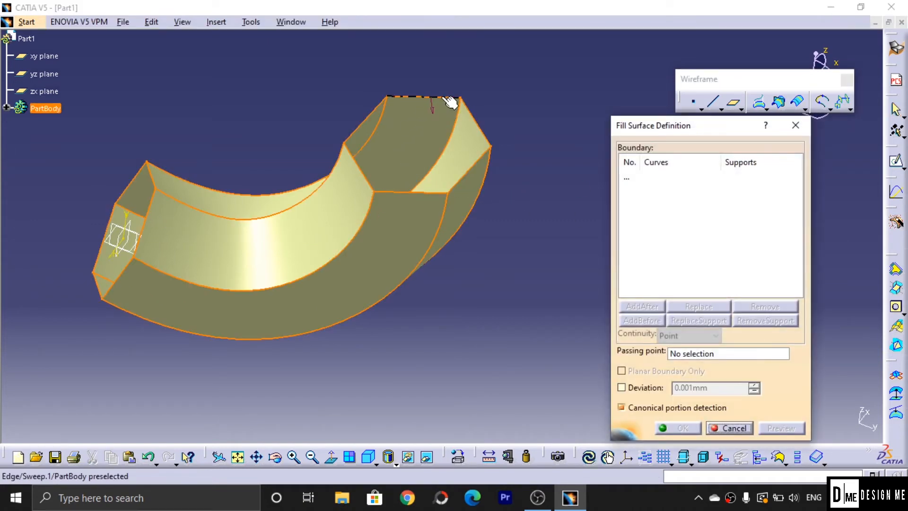
click(440, 97)
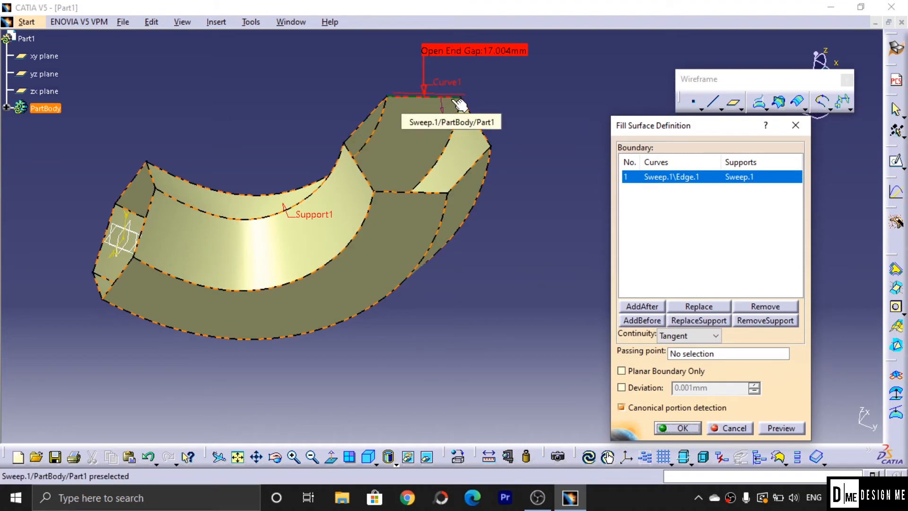
click(465, 111)
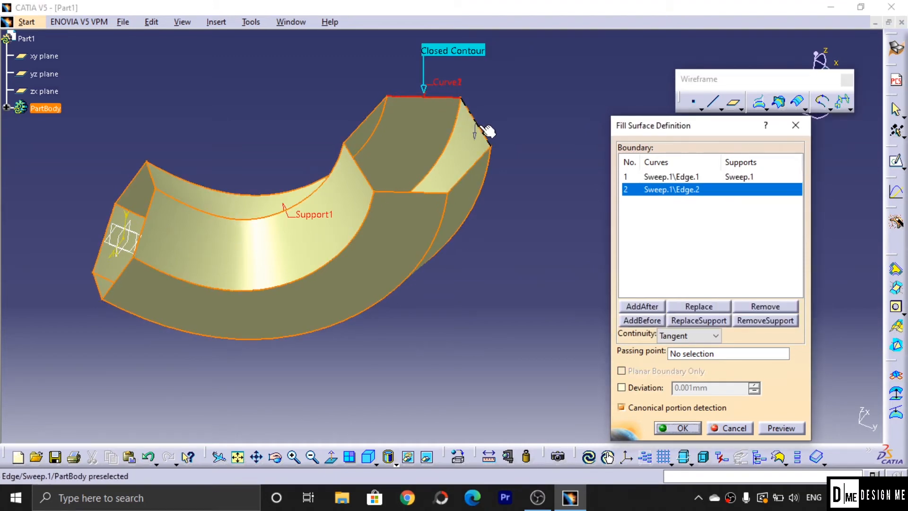
click(480, 147)
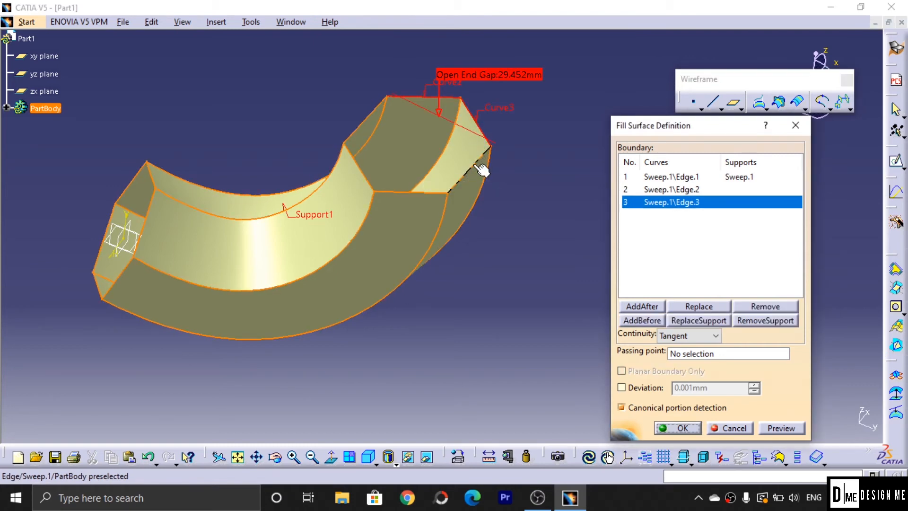
click(481, 167)
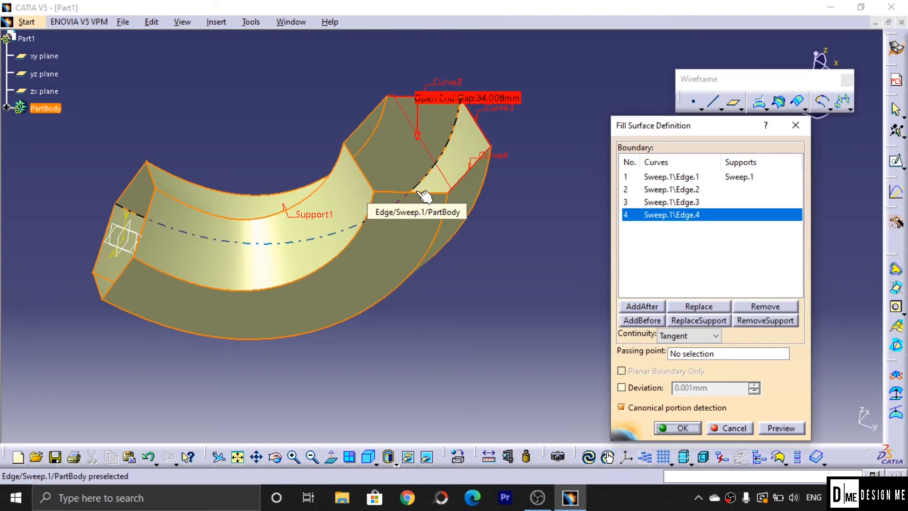
Add the remaining three edges of the hexagonal open end to the fill boundary and try to create the surface.
click(424, 195)
click(791, 317)
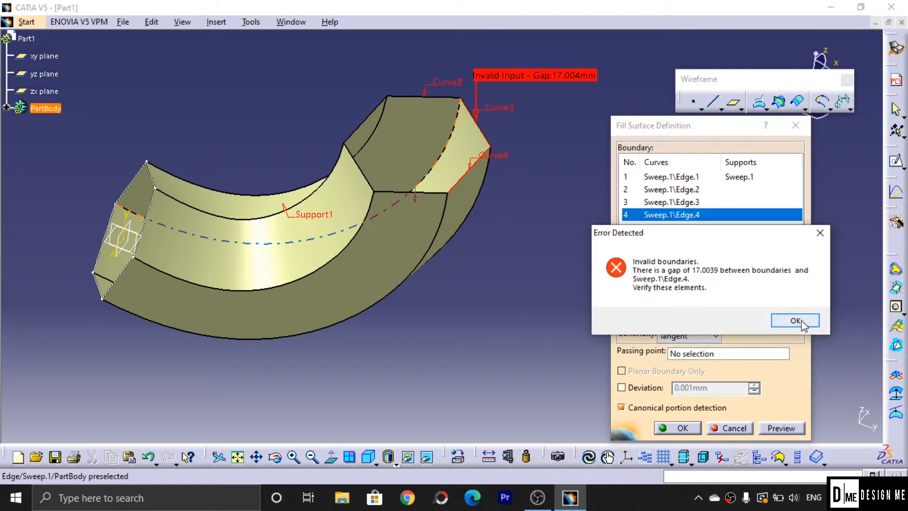
click(795, 318)
click(434, 193)
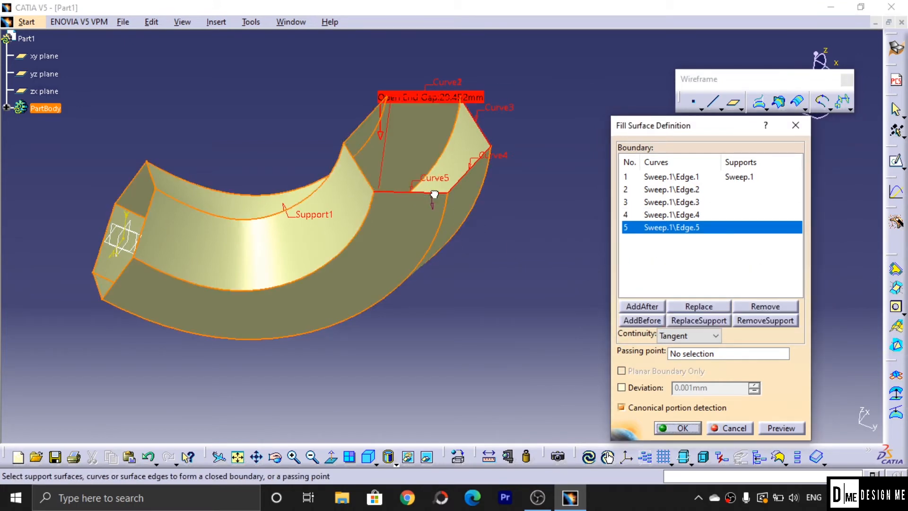
click(361, 169)
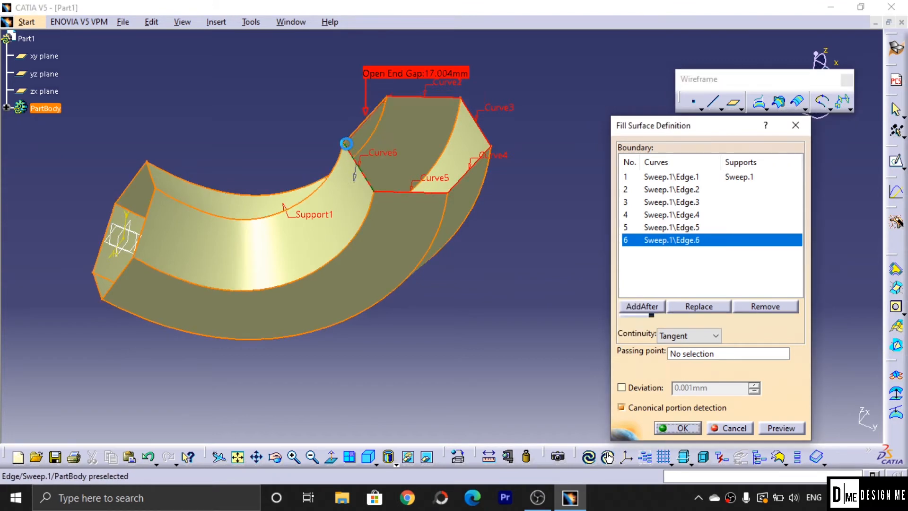
click(358, 138)
click(469, 150)
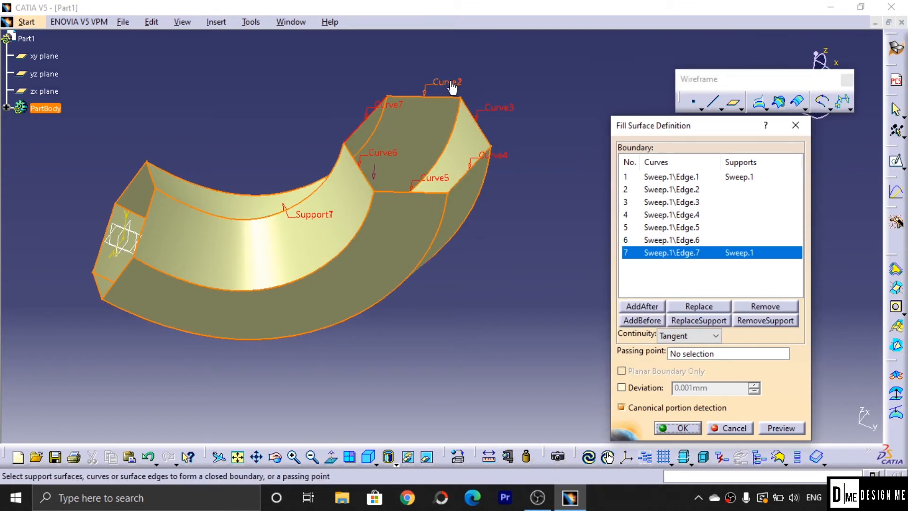
middle_drag(548, 259, 568, 378)
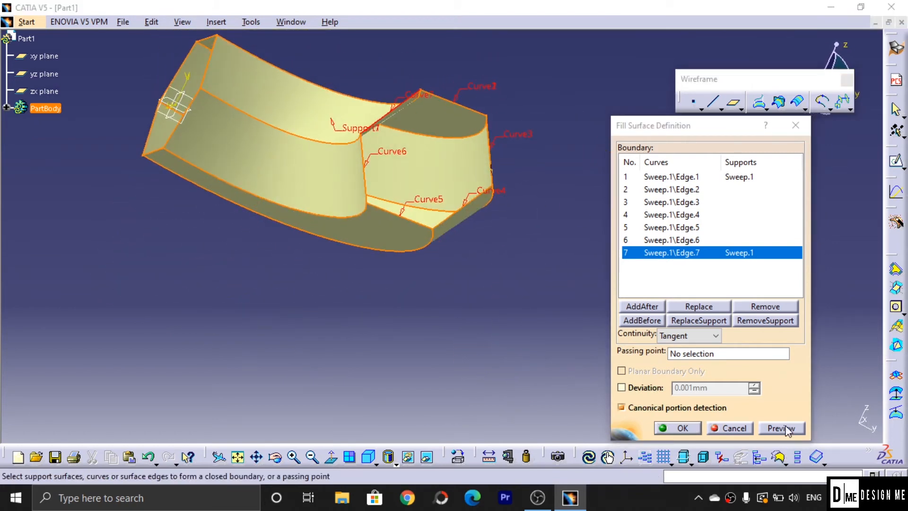
click(677, 428)
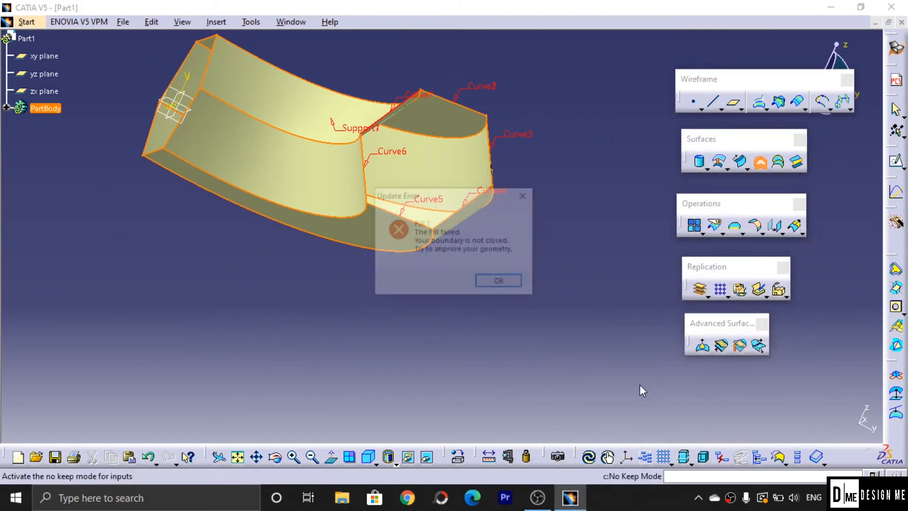
click(501, 282)
Check the boundary curves, replace the seventh by reselecting its edge on the open end, and try to preview the fill.
middle_drag(462, 282, 378, 215)
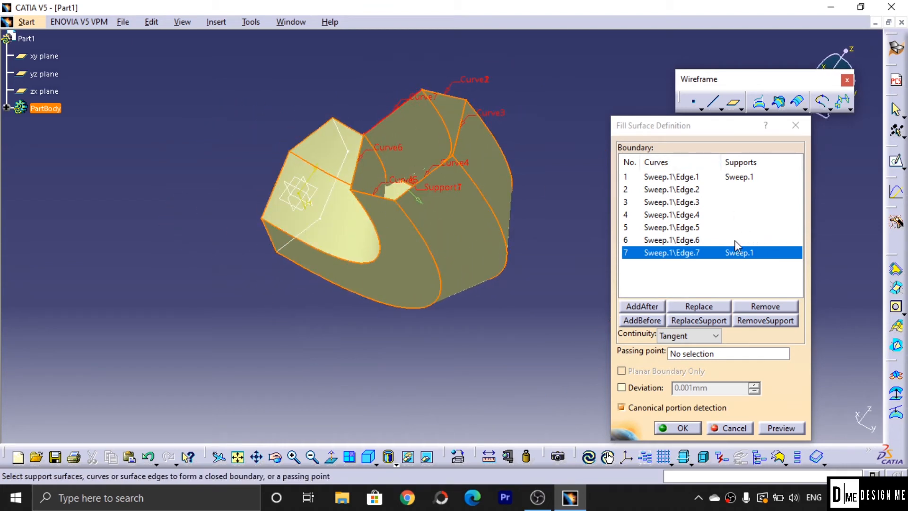
click(704, 240)
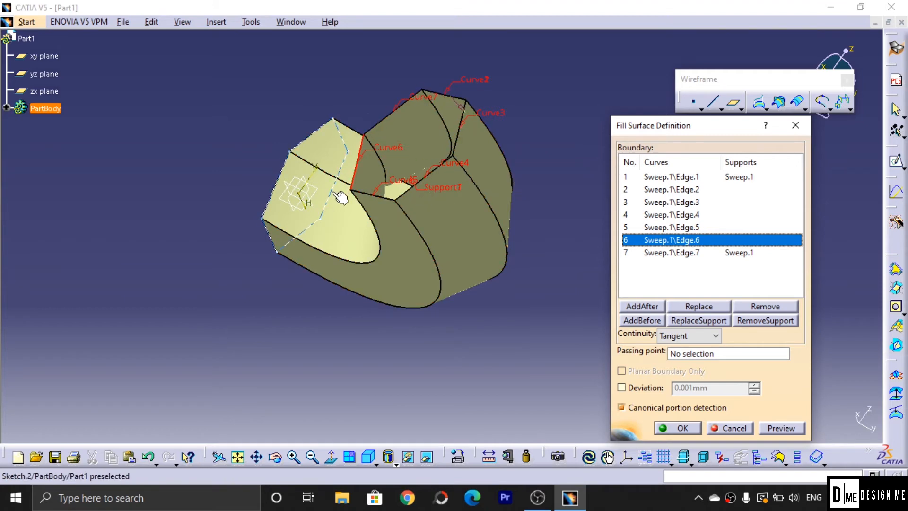
middle_drag(475, 254, 595, 297)
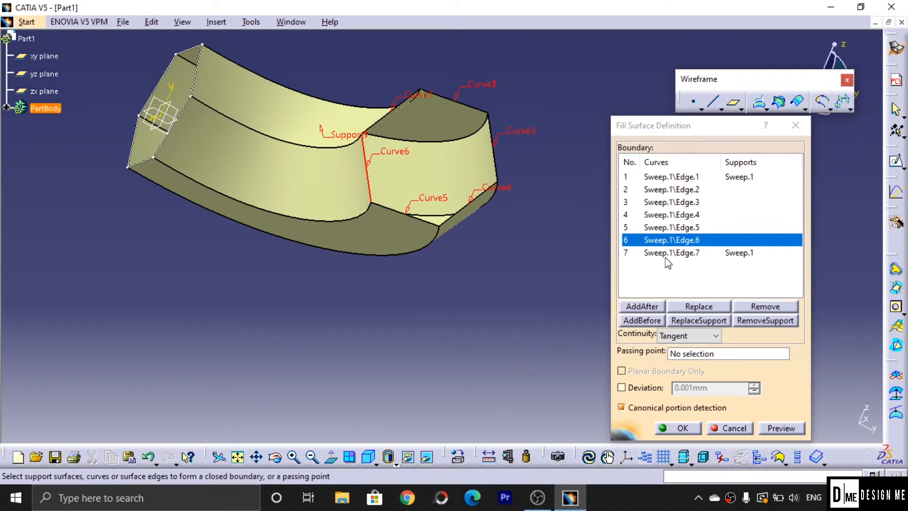
click(669, 227)
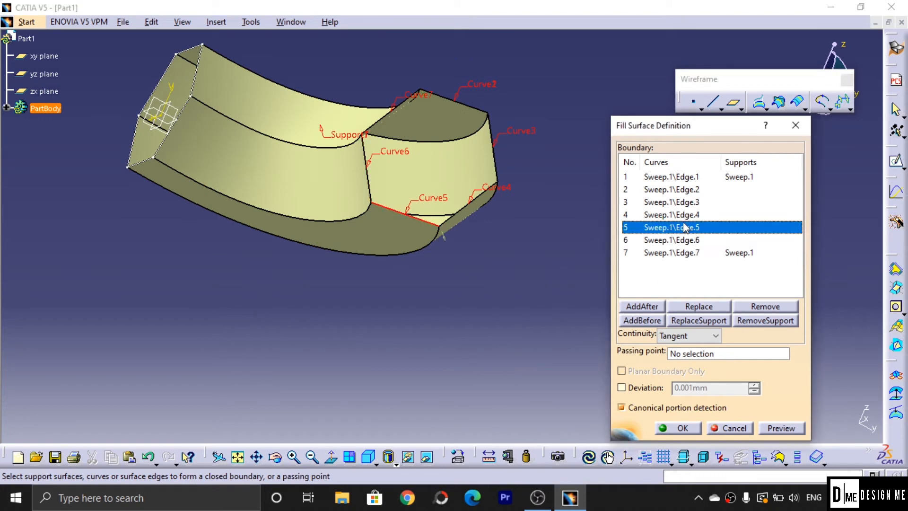
click(684, 214)
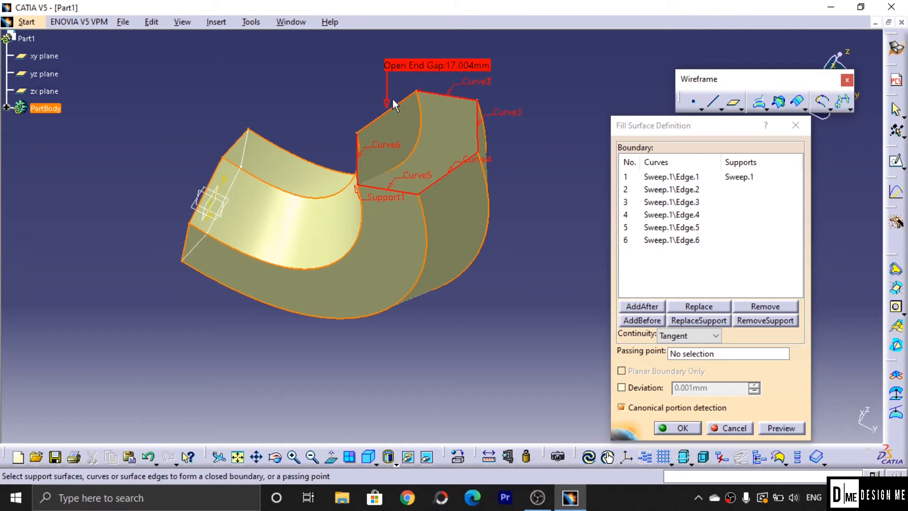
click(394, 105)
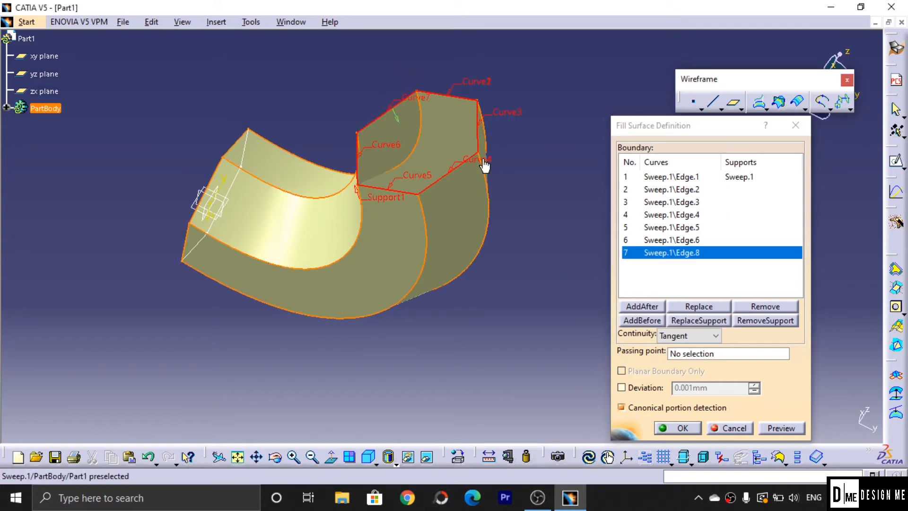
click(769, 431)
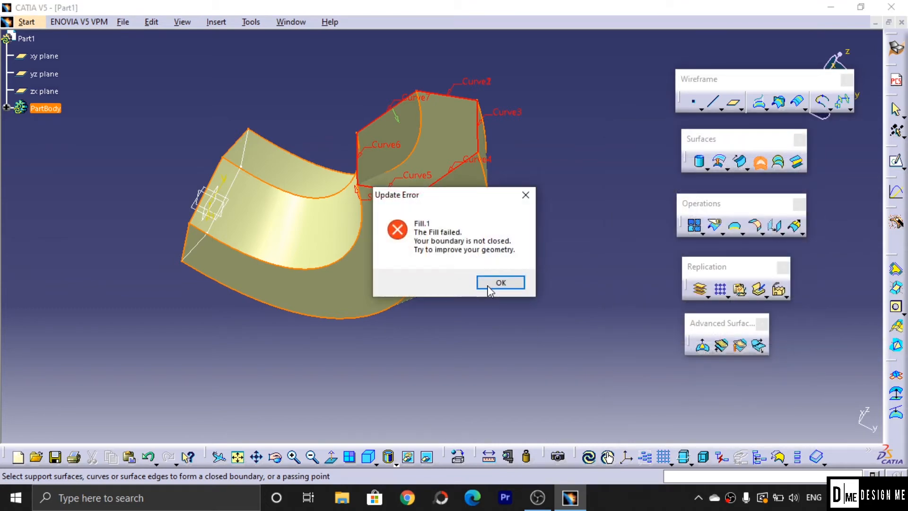
click(488, 287)
Remove the duplicate first curve, Sweep.1\Edge.1 with its Sweep.1 support, from the fill boundary.
ctrl+middle_drag(483, 282, 480, 377)
click(672, 177)
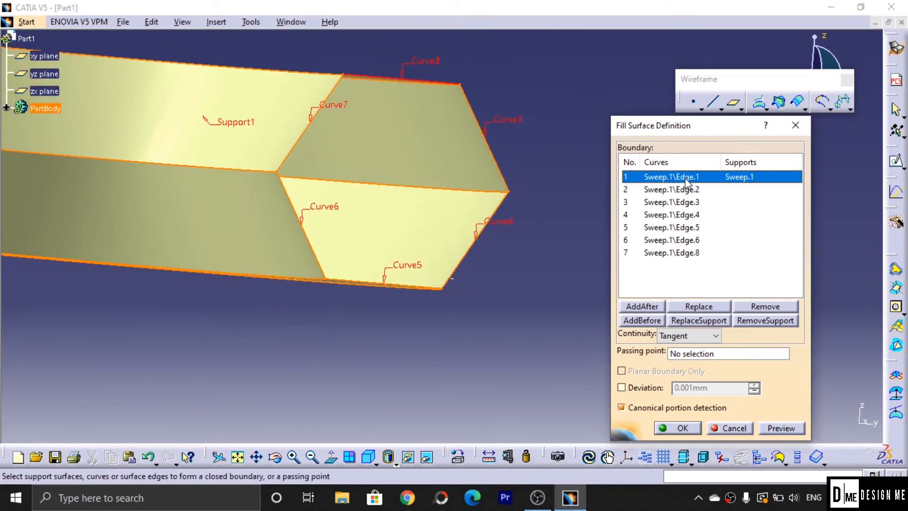
right_click(686, 180)
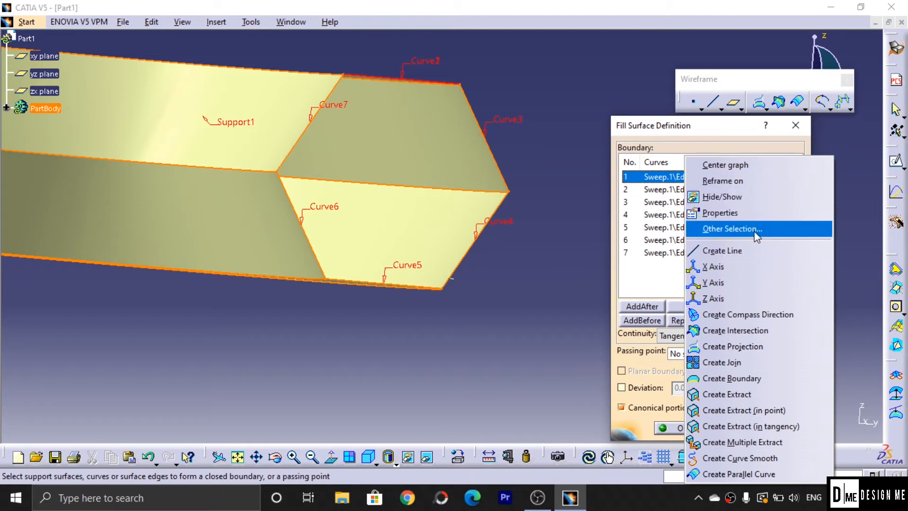
key(Escape)
click(765, 306)
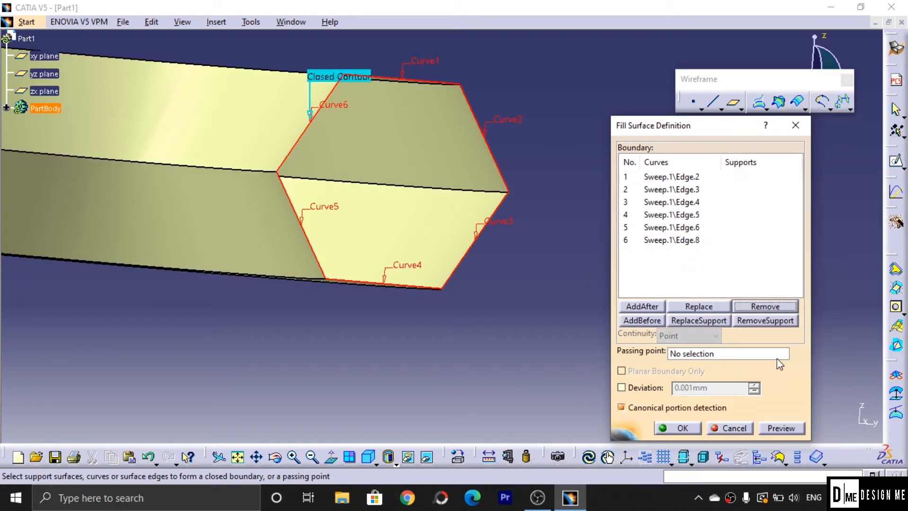
Preview the fill across the six-edge closed contour and create the surface.
middle_drag(385, 211, 303, 144)
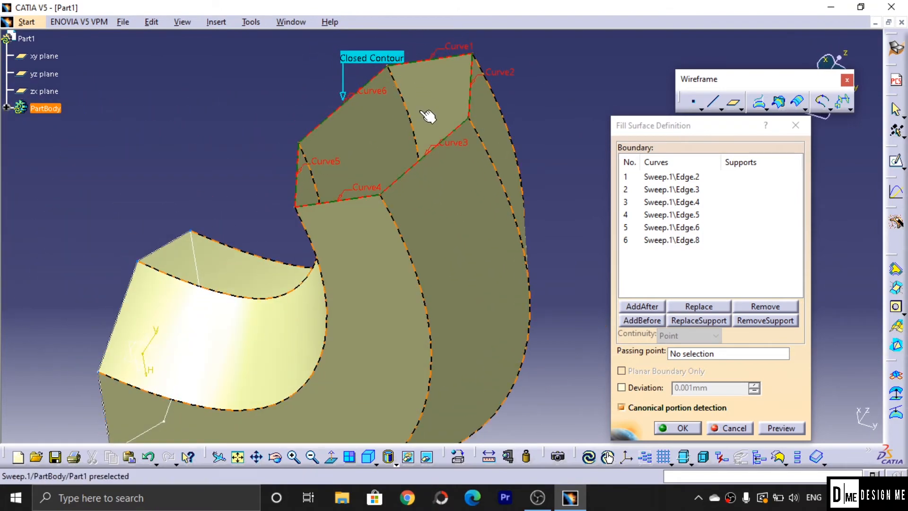
middle_drag(357, 150, 329, 166)
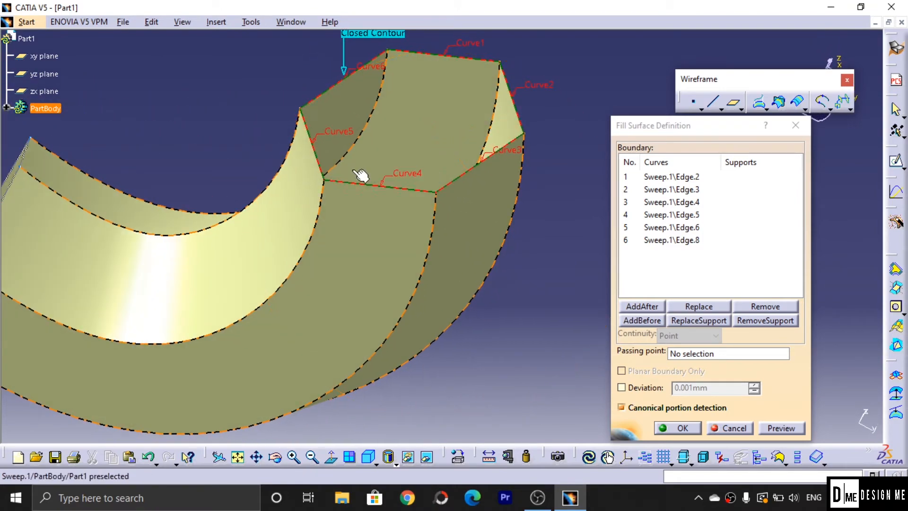
middle_drag(385, 89, 378, 129)
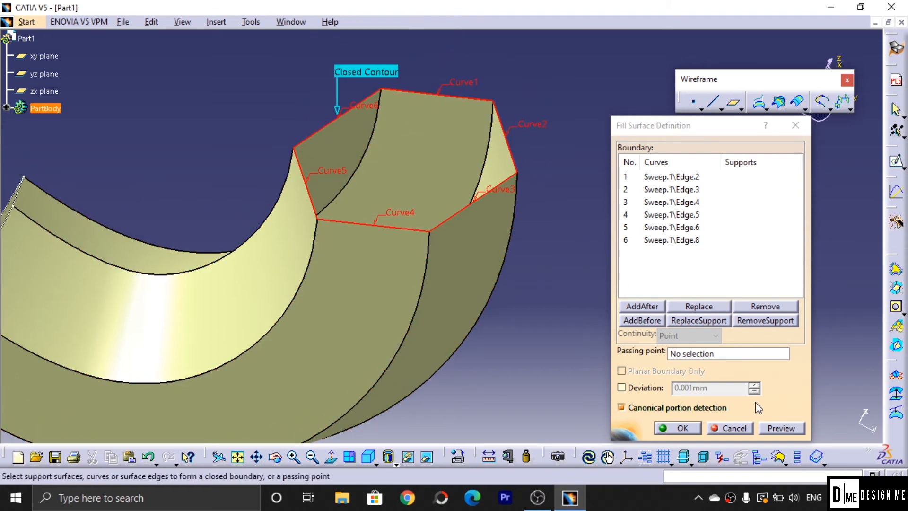
click(780, 428)
middle_drag(348, 174, 500, 229)
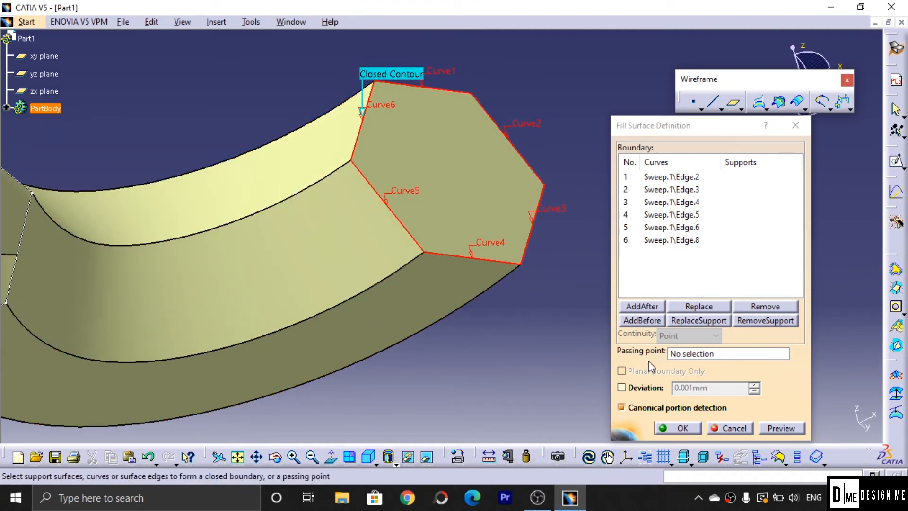
click(679, 429)
middle_drag(574, 241, 423, 214)
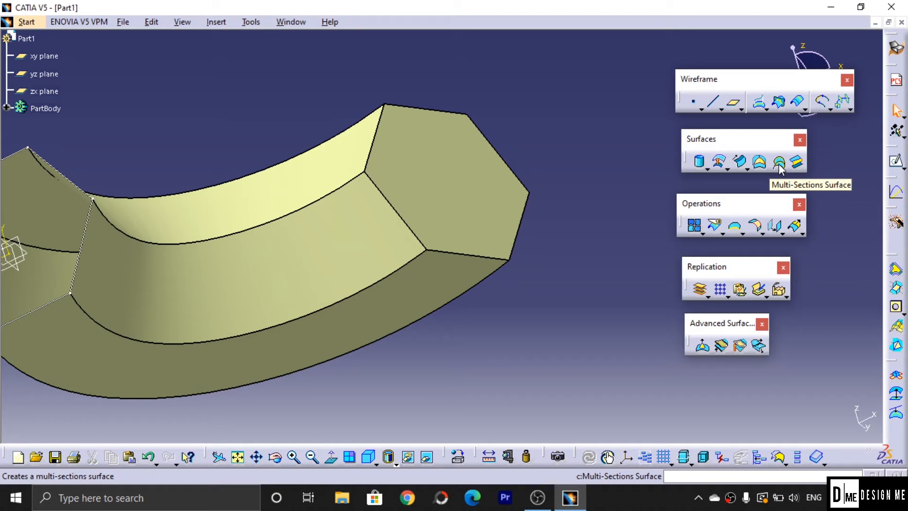
Hide the hexagonal sweep surface and the fill surface on its end.
middle_drag(552, 283, 458, 221)
middle_drag(527, 214, 513, 264)
click(334, 280)
right_click(334, 280)
click(372, 49)
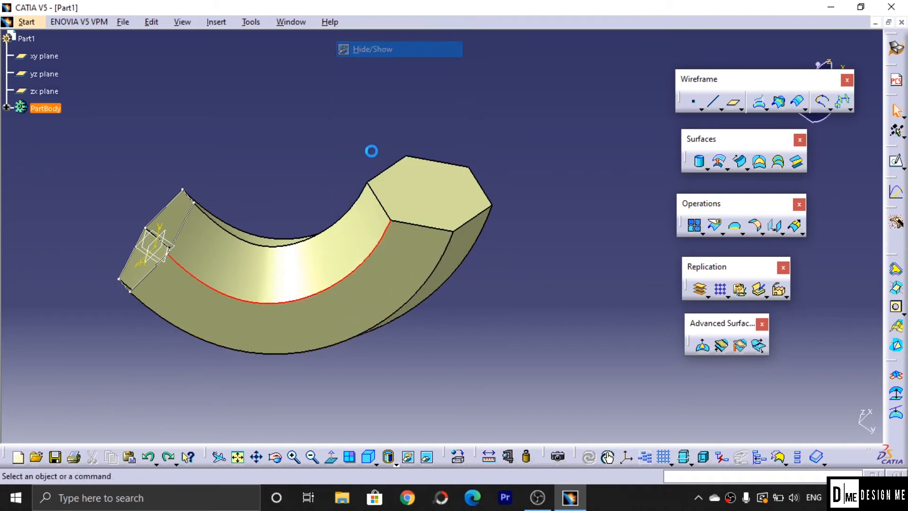
right_click(415, 196)
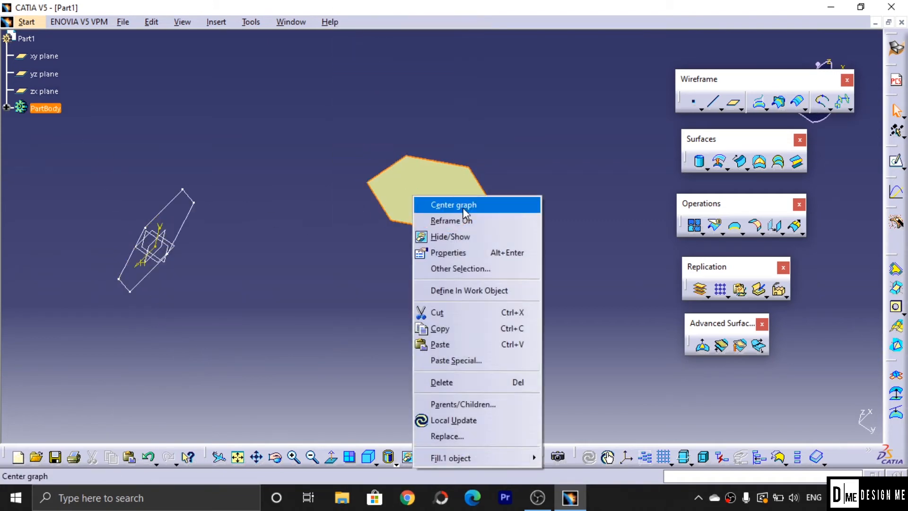
click(457, 239)
Create a plane offset from the zx plane and repeat it four times to get five evenly spaced planes.
mouse_move(379, 325)
middle_down()
mouse_move(328, 187)
mouse_move(318, 190)
middle_up()
mouse_move(269, 308)
middle_down()
mouse_move(276, 326)
mouse_move(377, 349)
mouse_move(377, 186)
mouse_move(318, 325)
mouse_move(378, 344)
mouse_move(284, 317)
middle_up()
mouse_move(421, 273)
middle_down()
mouse_move(364, 171)
mouse_move(281, 236)
middle_up()
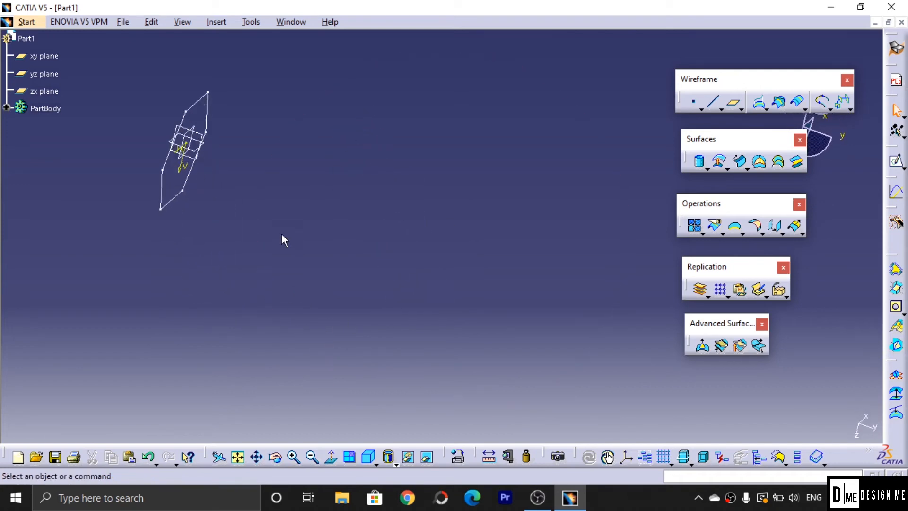
click(200, 134)
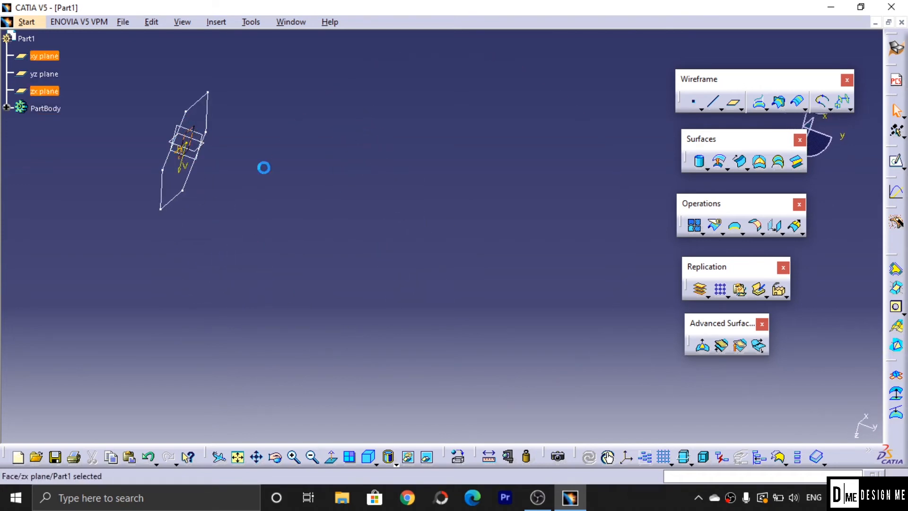
click(733, 104)
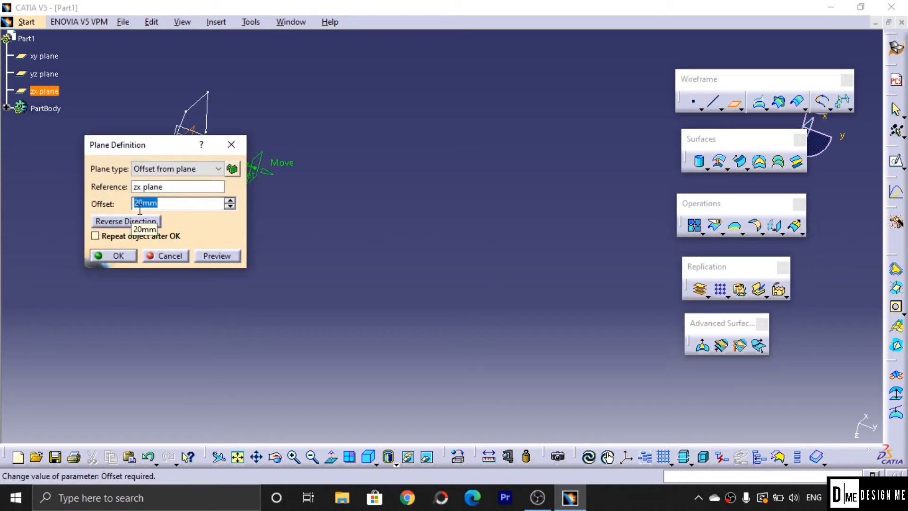
click(95, 236)
click(117, 259)
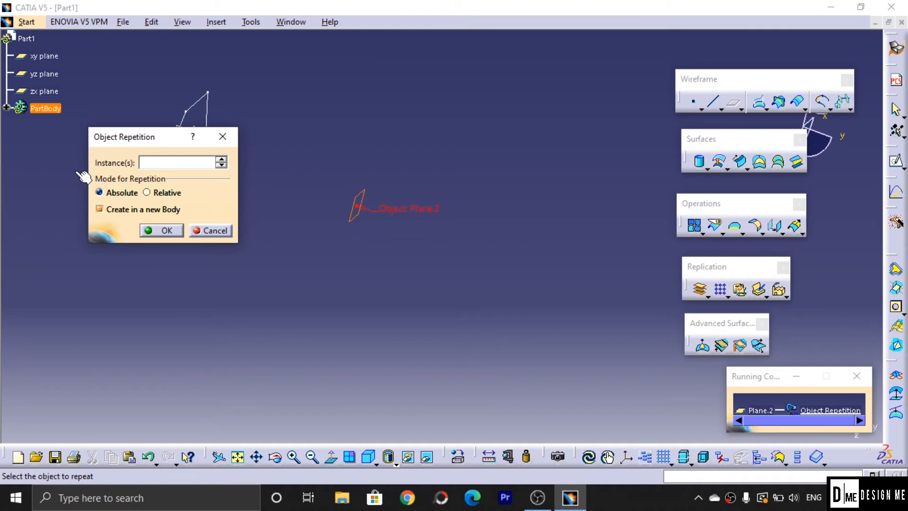
click(169, 235)
middle_drag(507, 248, 542, 355)
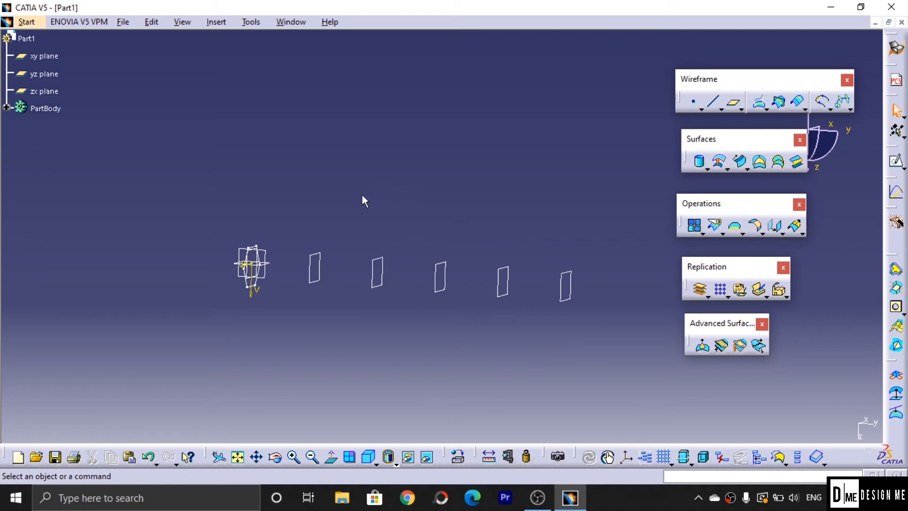
Sketch a circle of about 23 mm radius centred at the origin on the first offset plane.
click(318, 273)
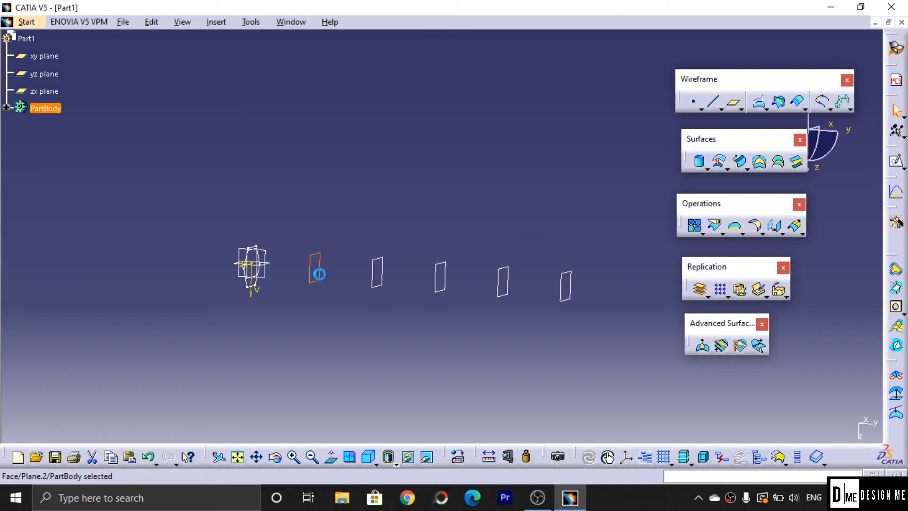
click(895, 162)
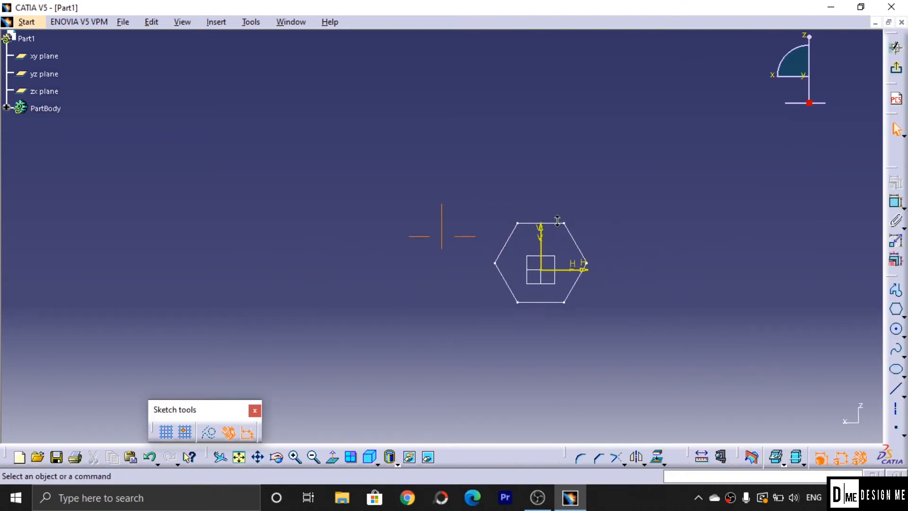
click(896, 329)
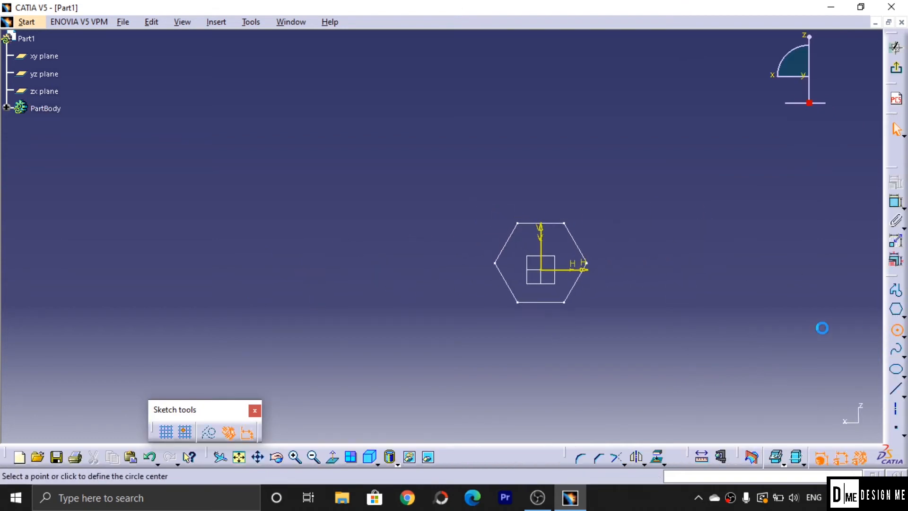
click(540, 272)
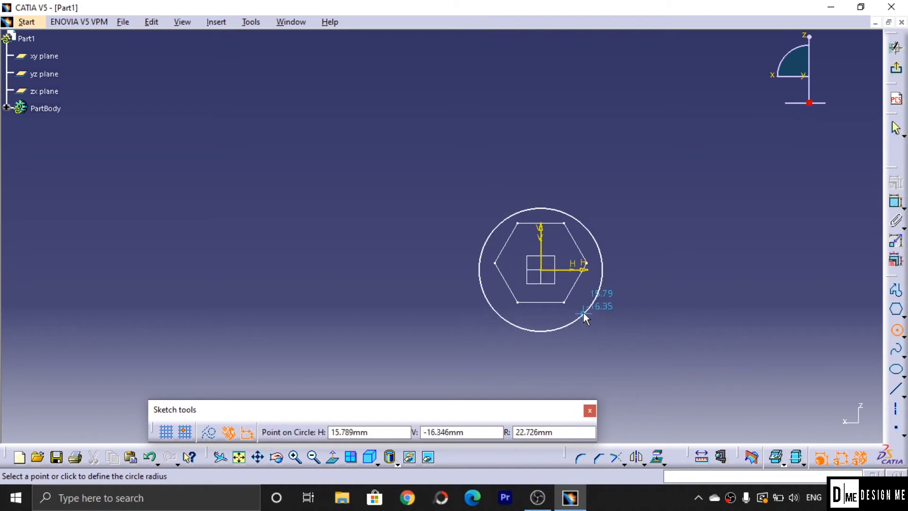
click(591, 300)
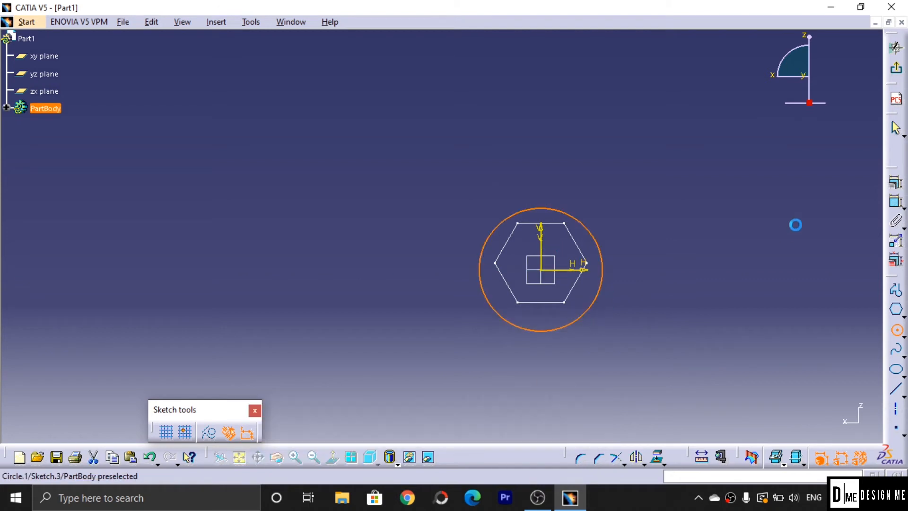
click(896, 79)
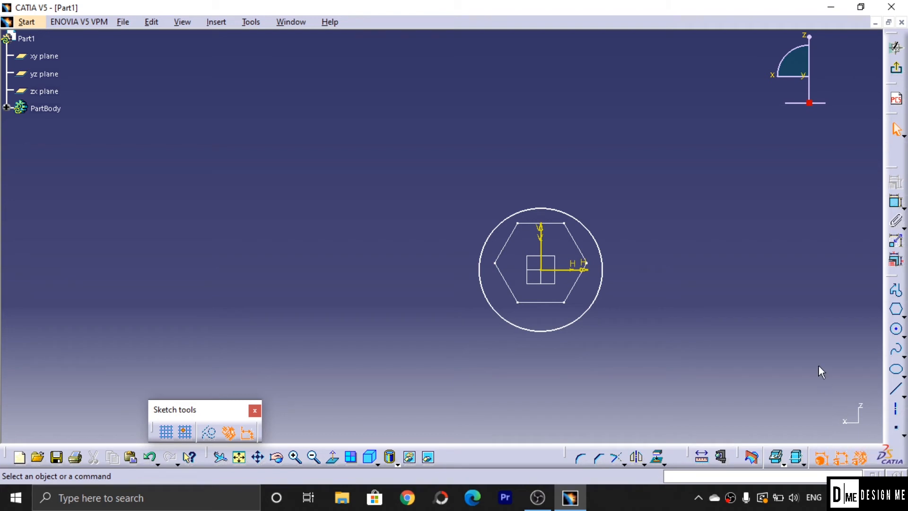
click(891, 68)
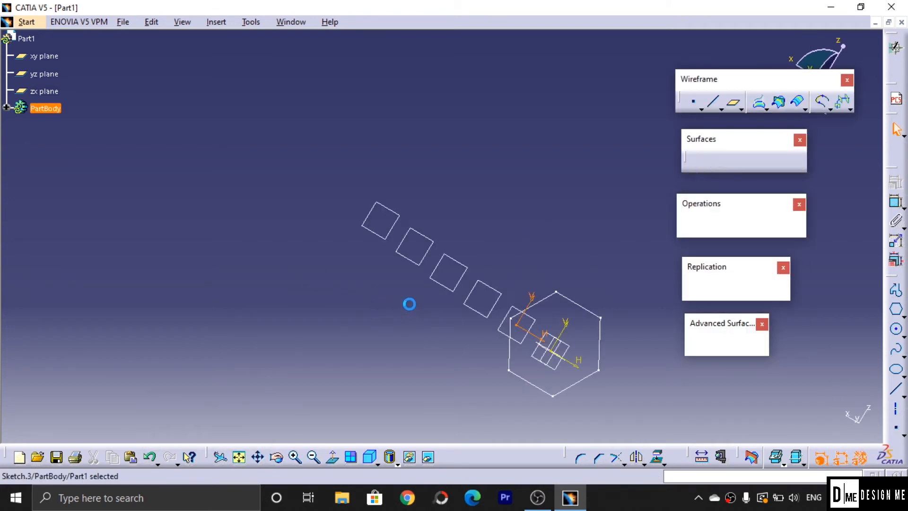
Sketch a small centred rectangle about the origin on the second offset plane, sized to fit inside the hexagon's outline.
click(534, 222)
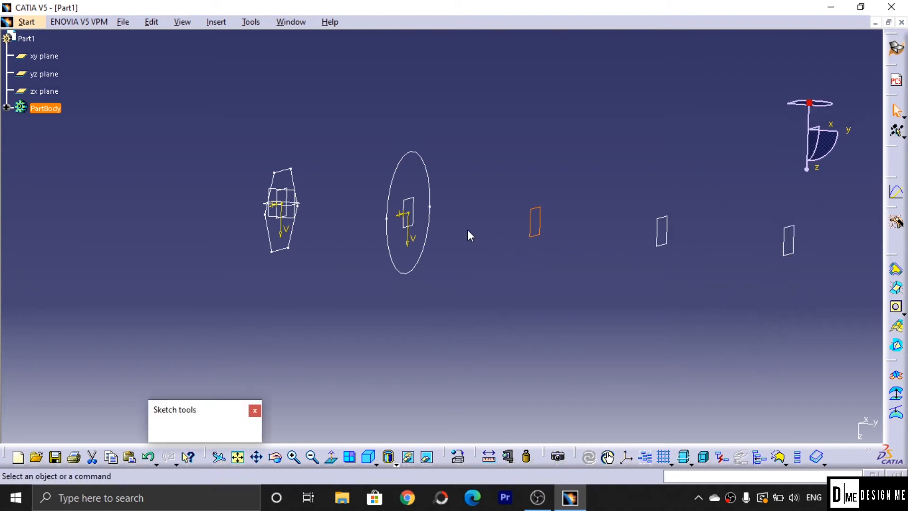
mouse_move(219, 241)
middle_down()
mouse_move(433, 293)
mouse_move(603, 220)
middle_up()
click(903, 316)
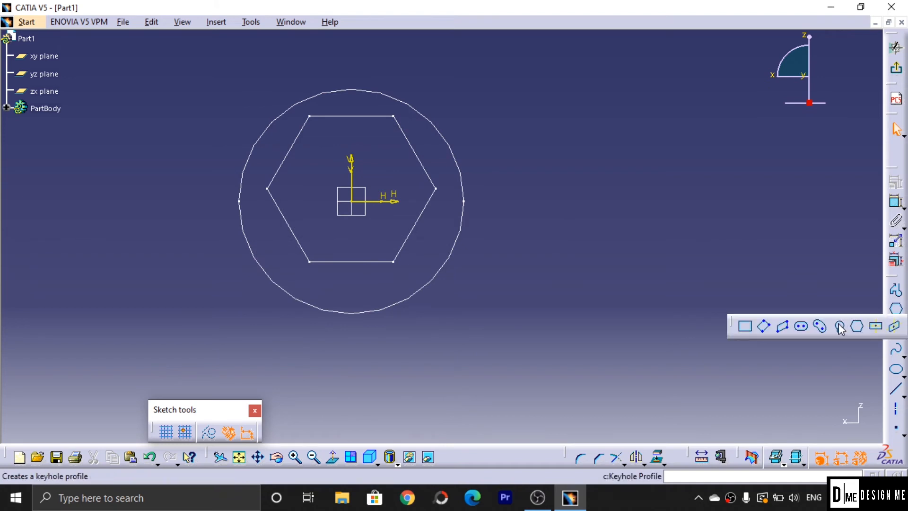
click(352, 201)
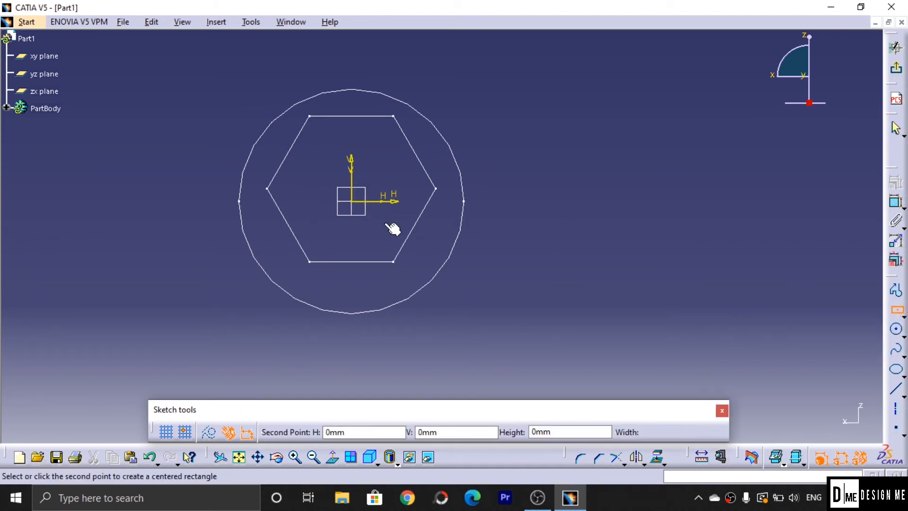
click(405, 240)
click(896, 67)
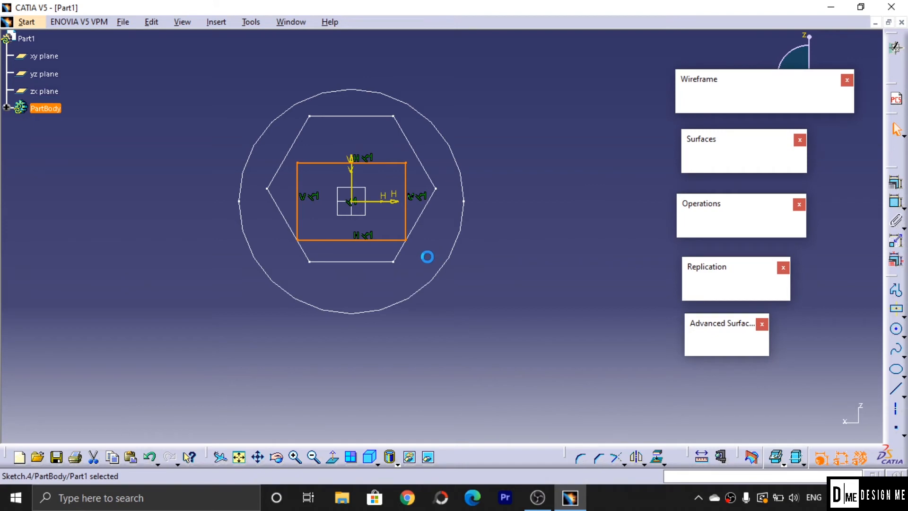
Sketch a larger centred rectangle about the origin on the third offset plane, extending beyond the circle's width.
mouse_move(368, 224)
middle_down()
mouse_move(328, 298)
mouse_move(322, 345)
middle_up()
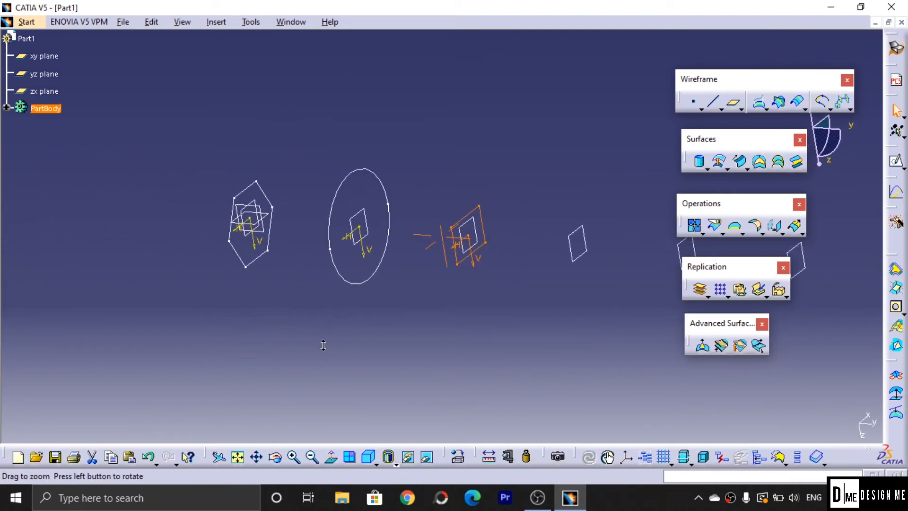
click(585, 232)
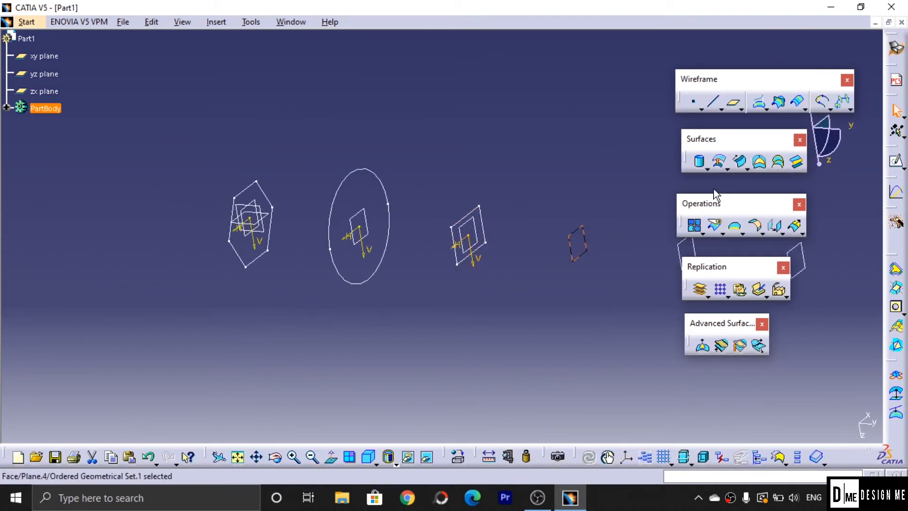
click(896, 164)
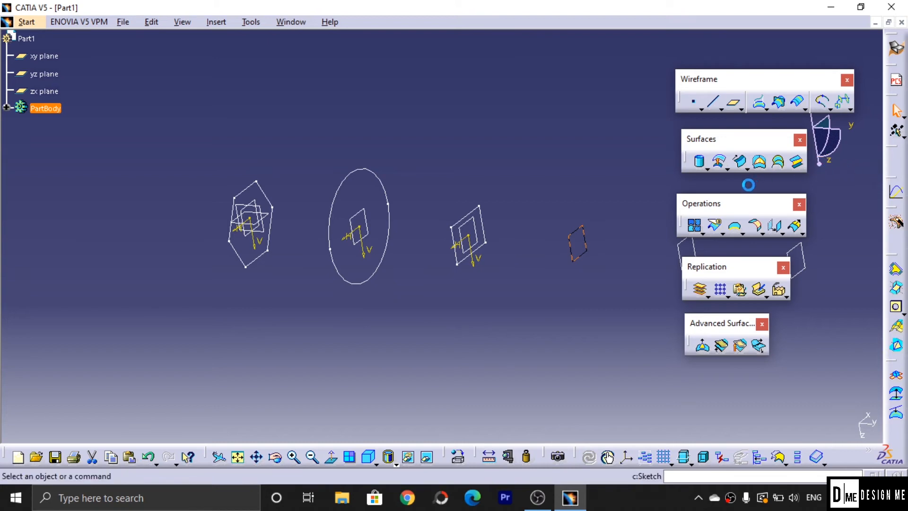
mouse_move(318, 199)
middle_down()
mouse_move(665, 330)
mouse_move(664, 299)
middle_up()
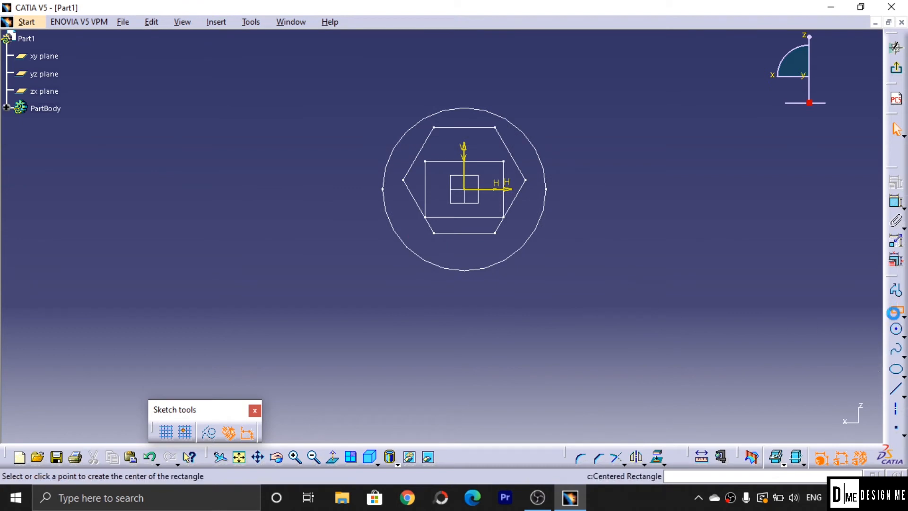
click(894, 313)
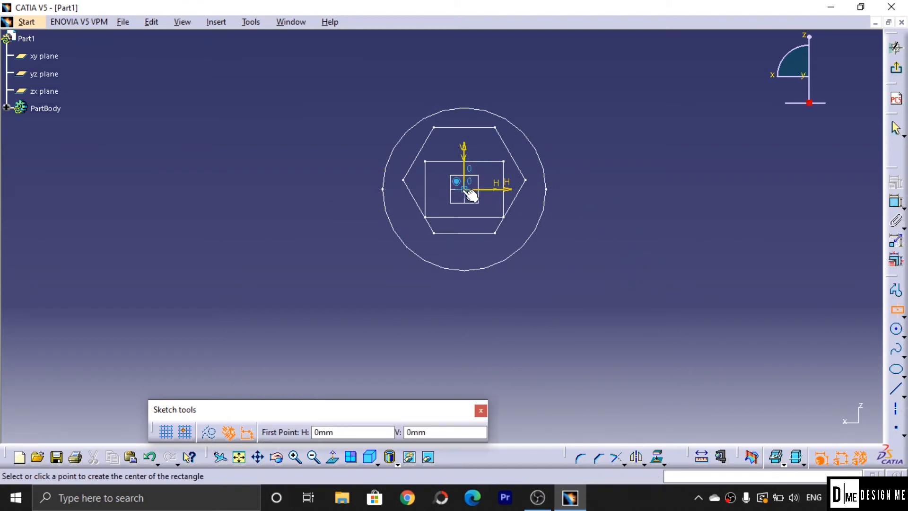
click(464, 189)
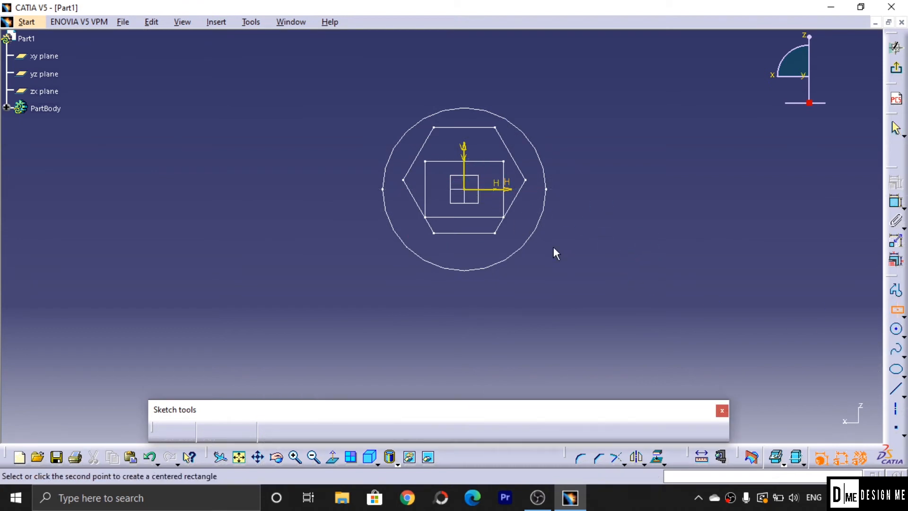
click(578, 254)
click(895, 47)
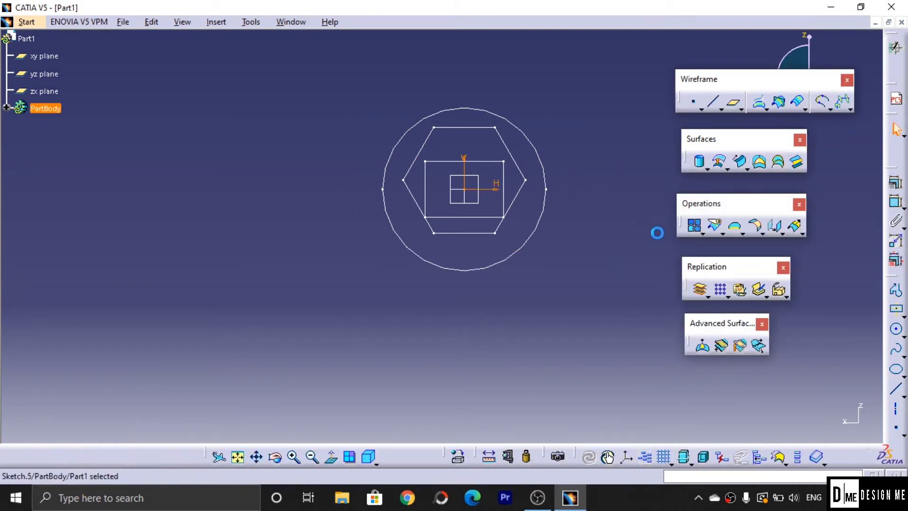
Hide the two unused offset planes beyond the large rectangle sketch.
ctrl+middle_drag(545, 221, 506, 299)
click(521, 333)
mouse_move(521, 332)
middle_down()
mouse_move(509, 303)
mouse_move(427, 240)
mouse_move(383, 172)
middle_up()
middle_drag(509, 270, 528, 110)
middle_drag(509, 201, 495, 229)
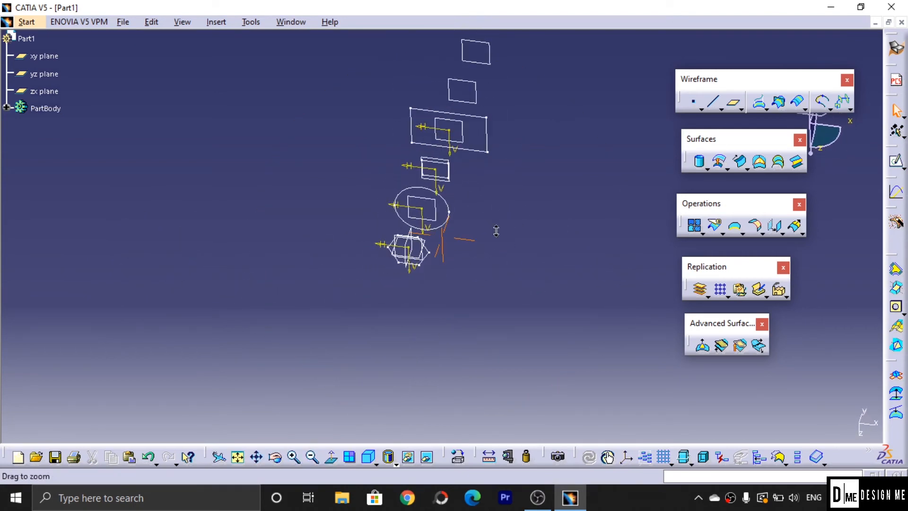
right_click(484, 65)
click(538, 108)
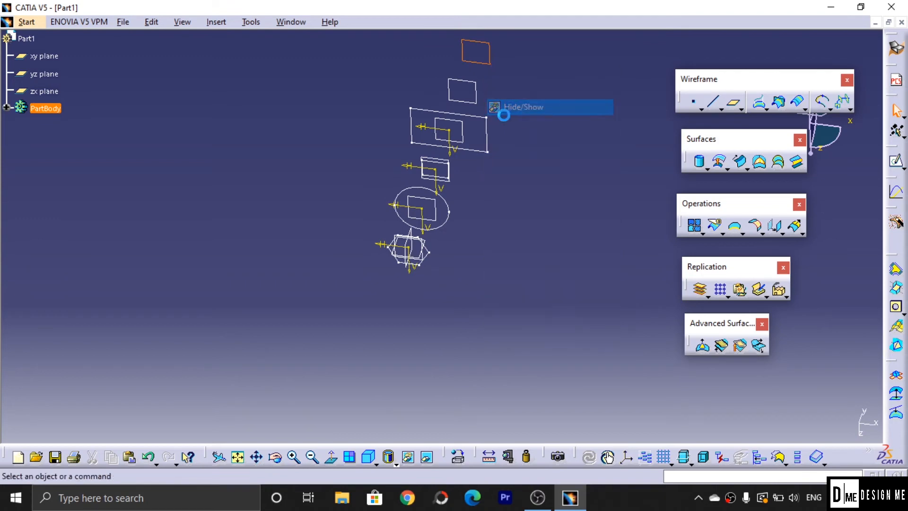
right_click(473, 104)
click(495, 143)
Start a multi-sections surface with the hexagon, circle, small rectangle and large rectangle sketches as its four sections, in that order.
mouse_move(504, 297)
middle_down()
mouse_move(509, 199)
mouse_move(547, 226)
middle_up()
mouse_move(436, 281)
middle_down()
mouse_move(441, 239)
mouse_move(444, 276)
middle_up()
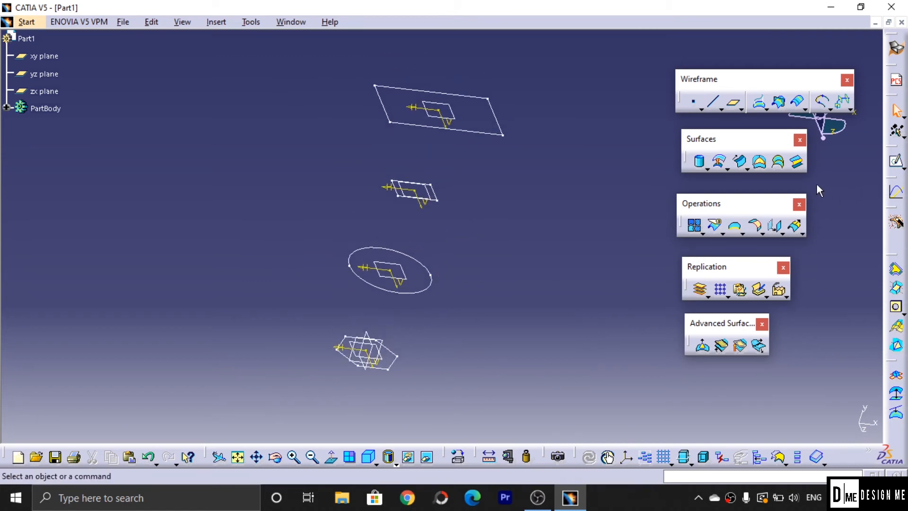
click(778, 167)
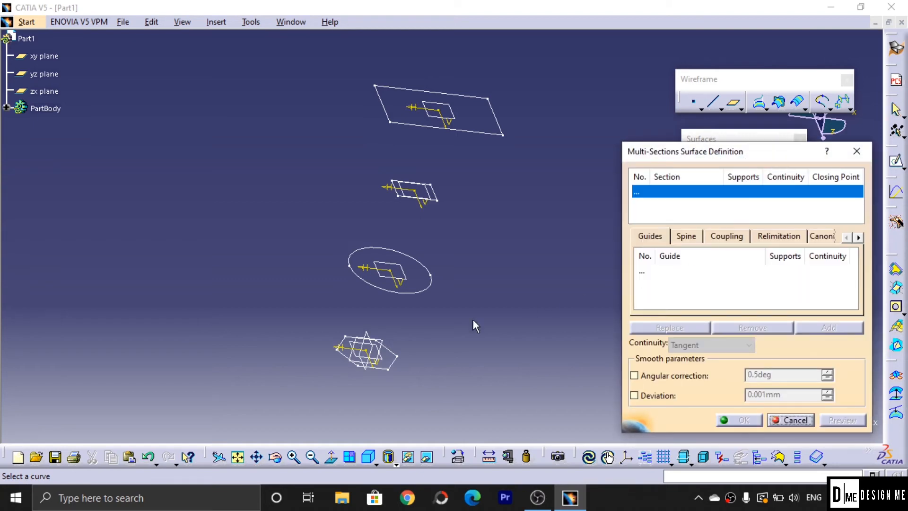
click(391, 367)
click(420, 295)
click(444, 201)
click(482, 136)
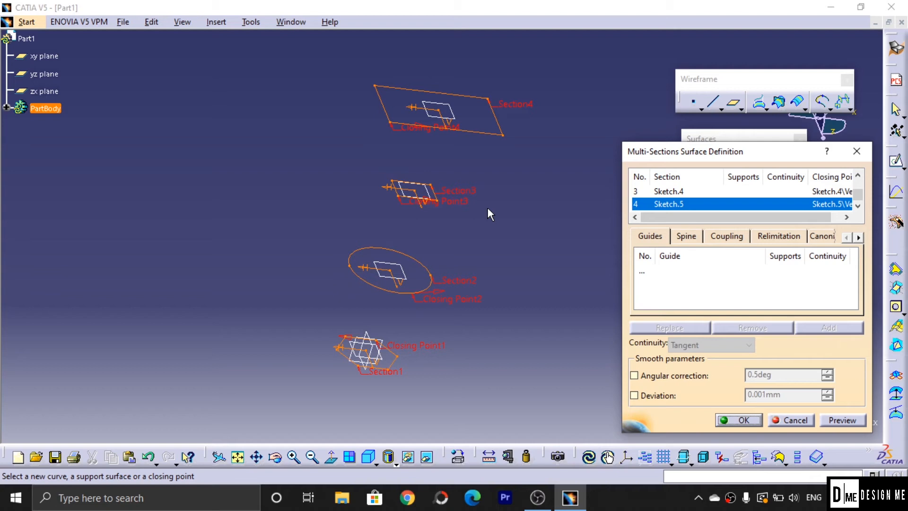
Preview the multi-sections surface and examine its shape and closing points along the four sections.
ctrl+middle_drag(454, 329, 460, 268)
middle_drag(520, 374, 546, 244)
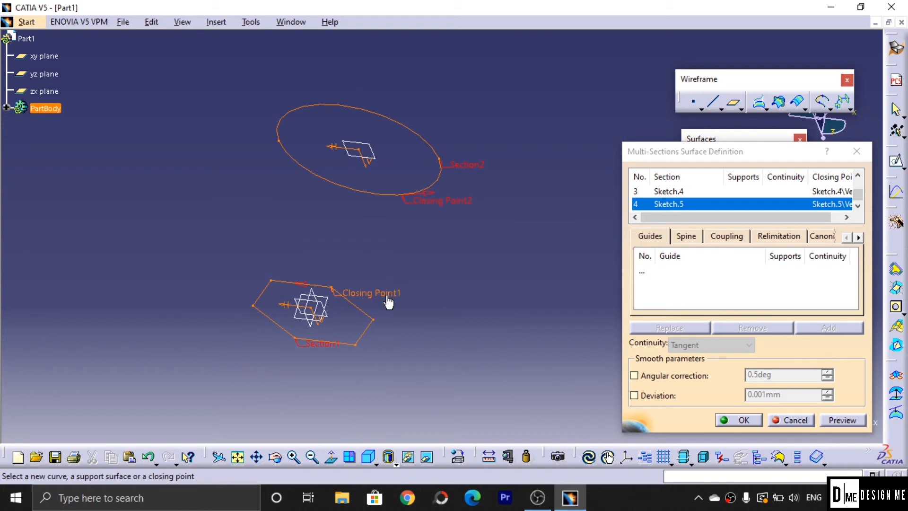
ctrl+middle_drag(395, 300, 414, 323)
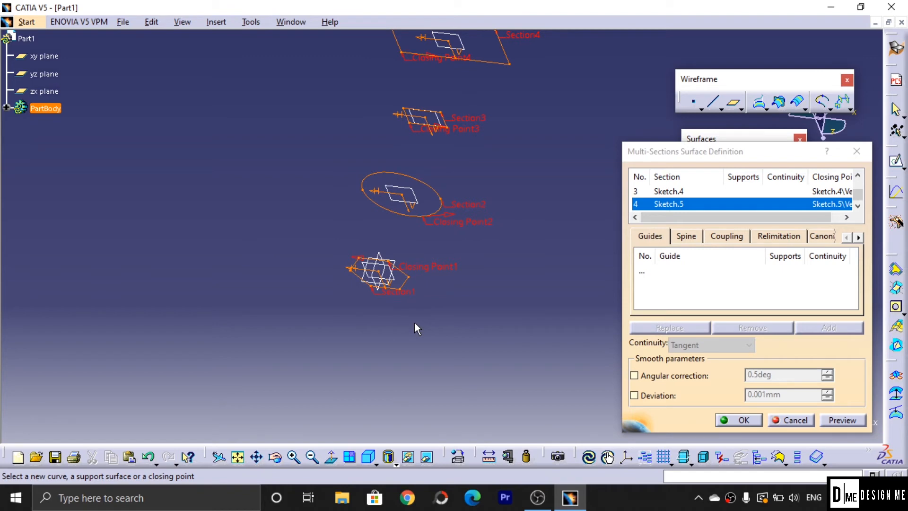
ctrl+middle_drag(414, 322, 421, 377)
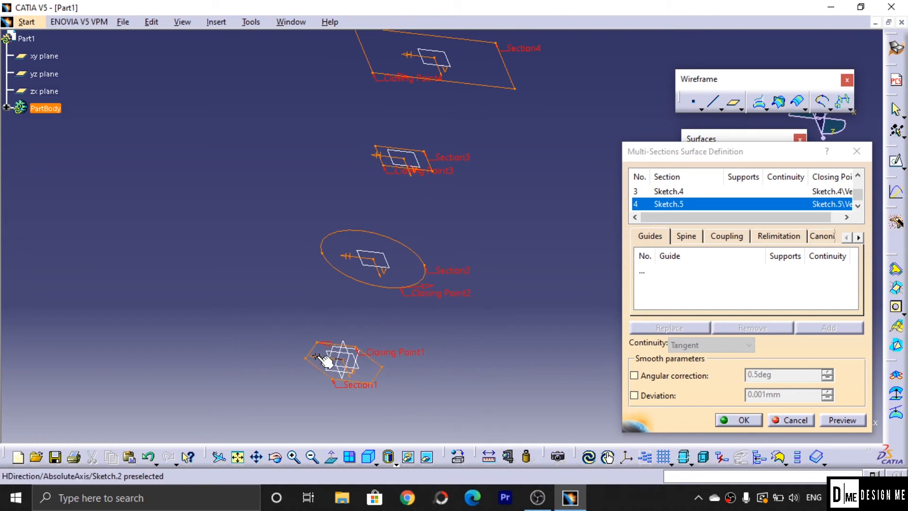
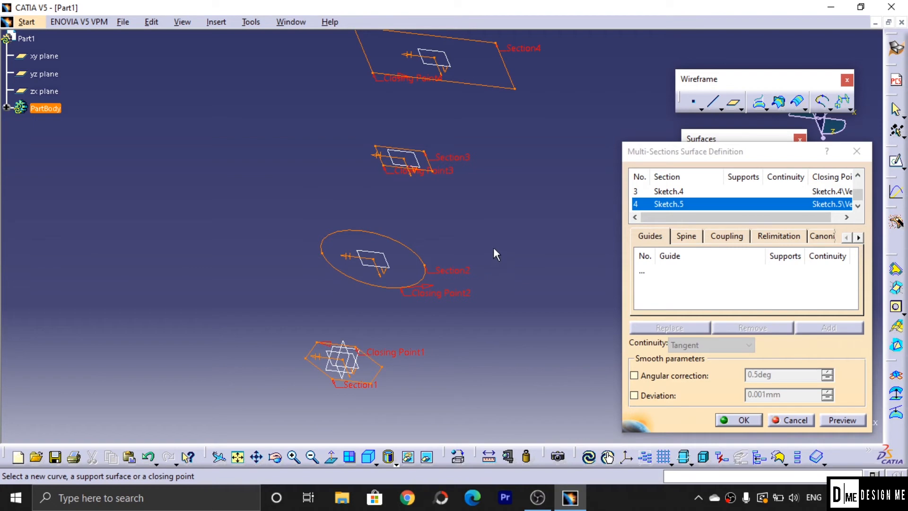
click(836, 421)
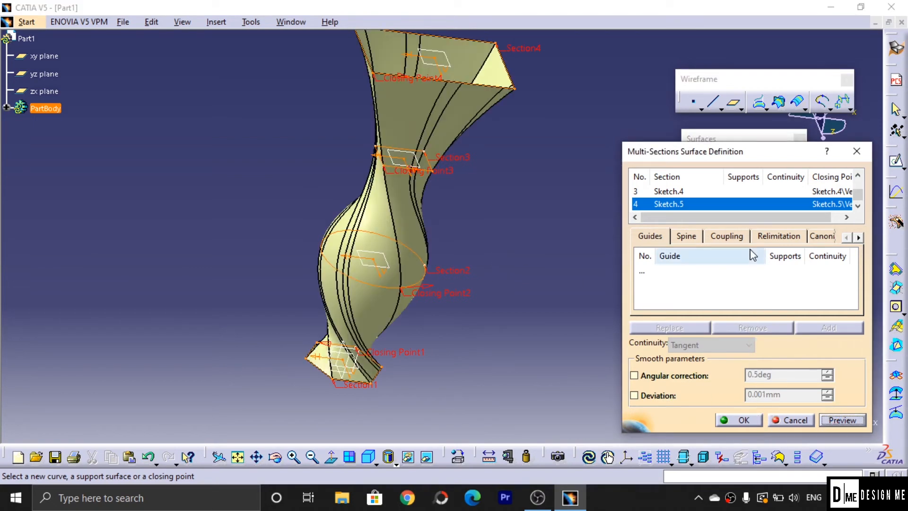
middle_drag(493, 192, 467, 252)
middle_drag(581, 251, 544, 217)
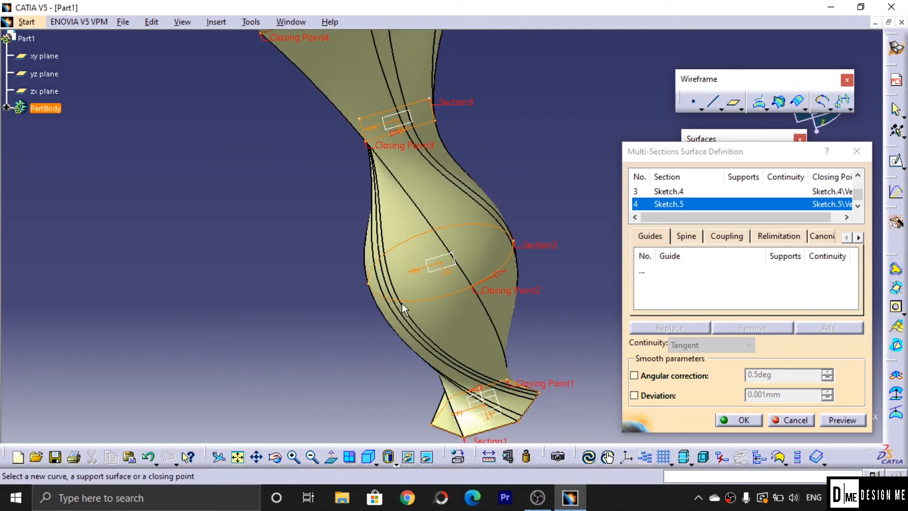
middle_drag(360, 315, 486, 300)
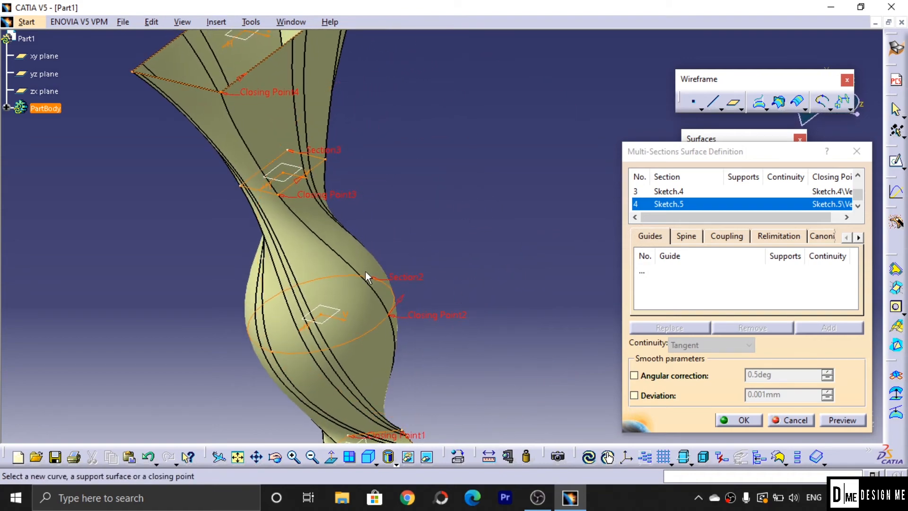
middle_drag(453, 212, 446, 284)
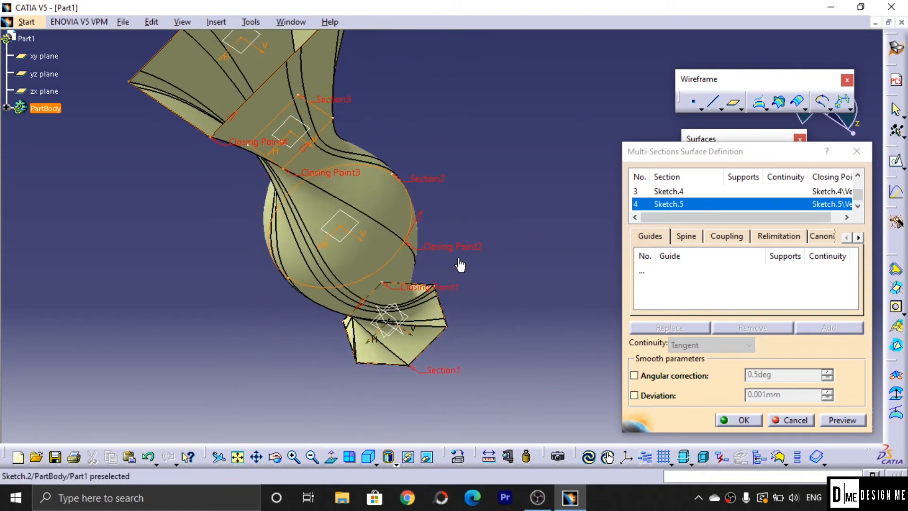
middle_drag(469, 244, 502, 246)
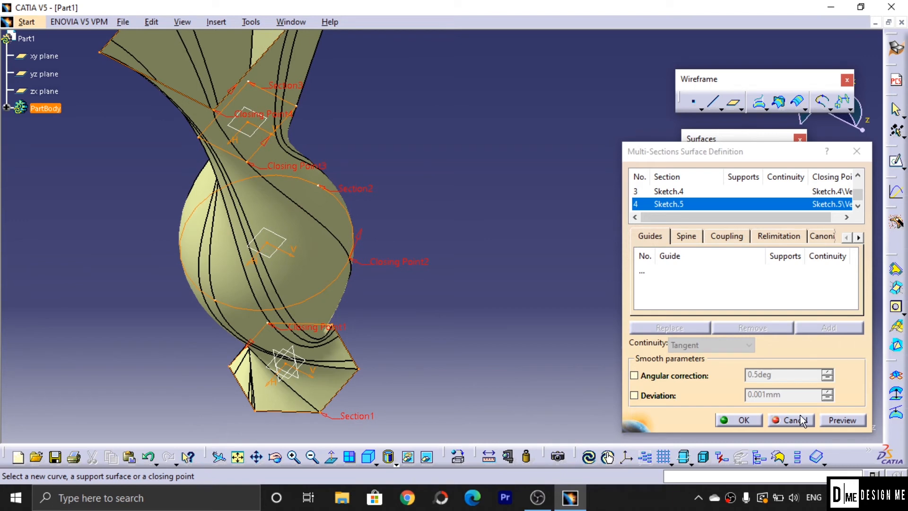
Replace the first section's closing point with the hexagon vertex that lines up with the closing points of the other sections.
click(802, 420)
mouse_move(535, 297)
middle_down()
mouse_move(559, 326)
mouse_move(518, 298)
mouse_move(502, 323)
middle_up()
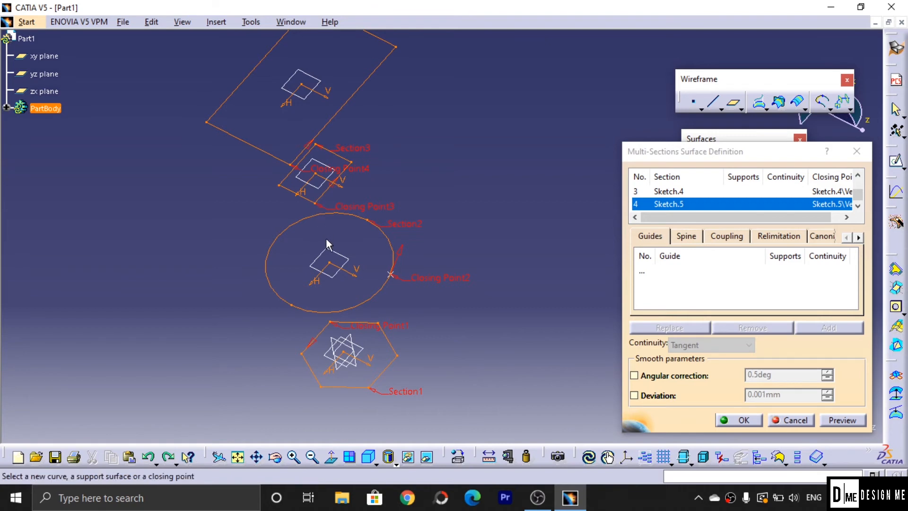
mouse_move(443, 321)
ctrl+middle_down()
mouse_move(432, 335)
mouse_move(370, 274)
ctrl+middle_up()
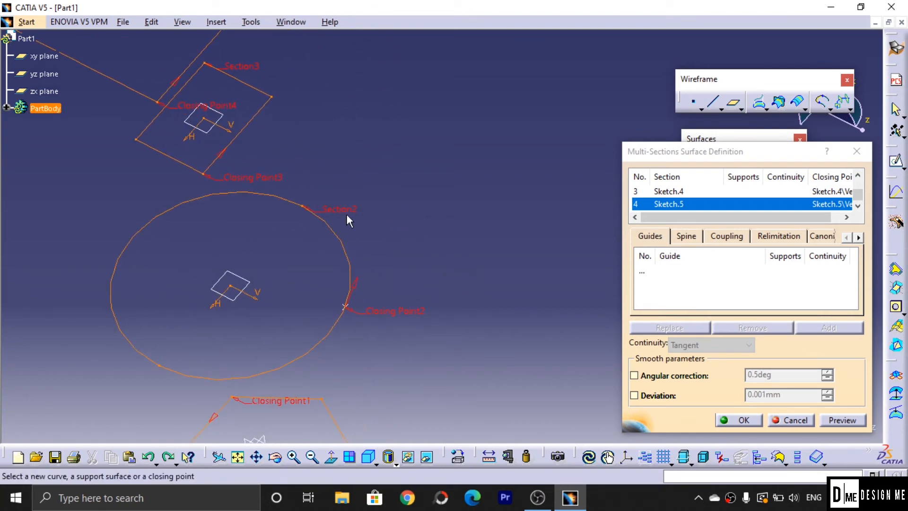
mouse_move(358, 334)
middle_down()
mouse_move(444, 227)
mouse_move(453, 170)
middle_up()
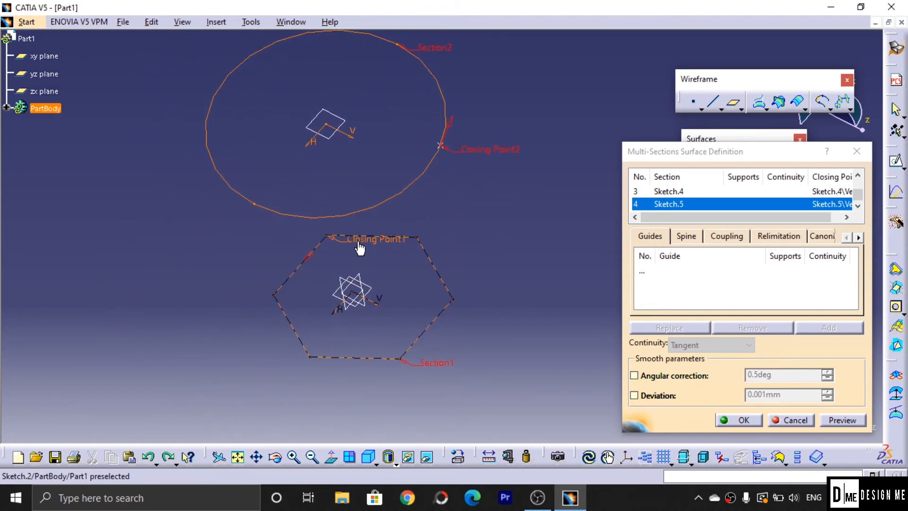
ctrl+middle_drag(492, 210, 445, 289)
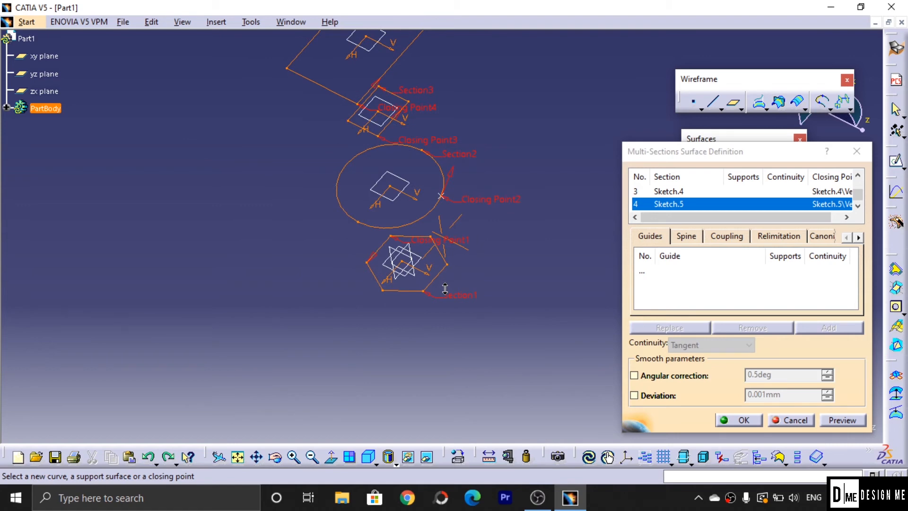
middle_drag(377, 302, 381, 243)
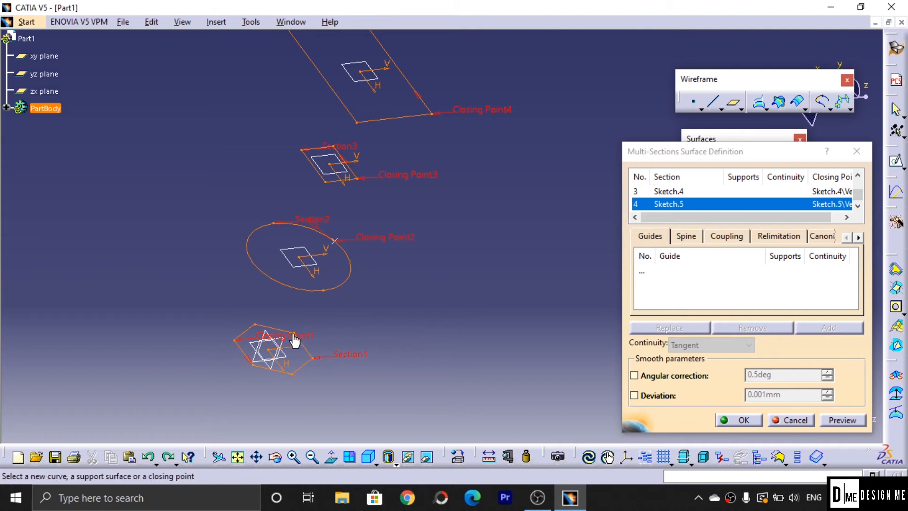
right_click(256, 340)
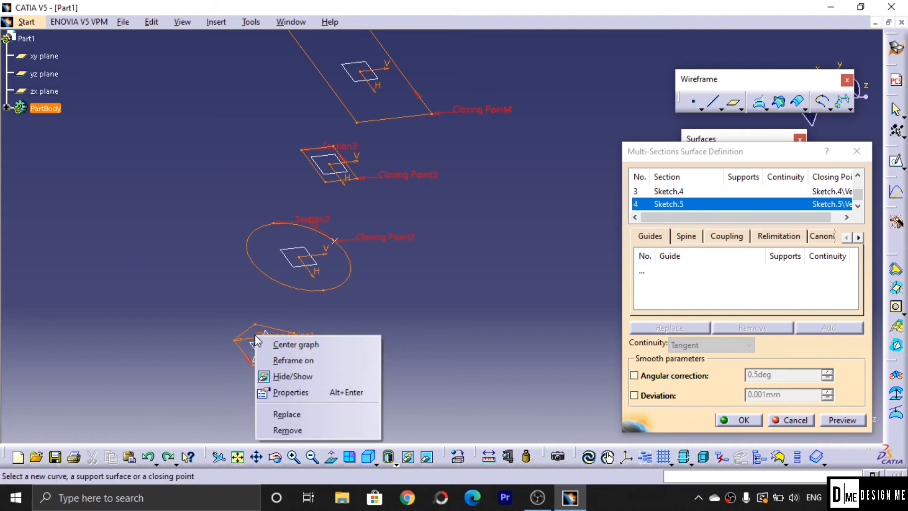
click(290, 412)
middle_drag(327, 371, 431, 144)
middle_drag(372, 290, 441, 314)
click(389, 276)
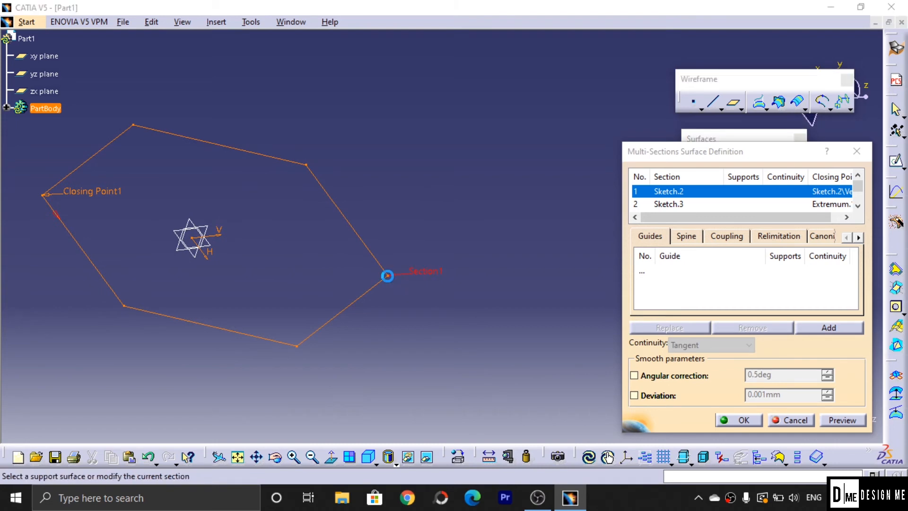
mouse_move(432, 273)
middle_down()
mouse_move(411, 331)
mouse_move(375, 384)
mouse_move(396, 336)
middle_up()
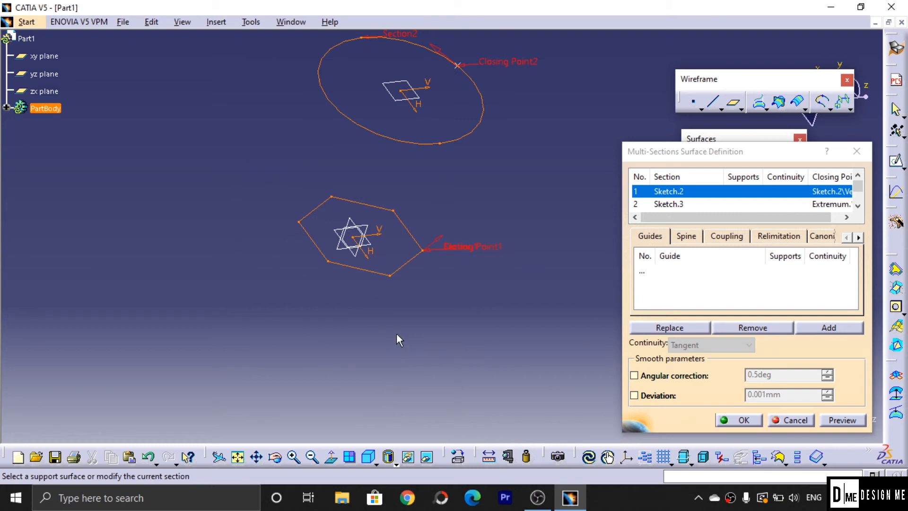
Preview the multi-sections surface with the realigned hexagon closing point, examine its shape, and cancel the definition.
click(842, 420)
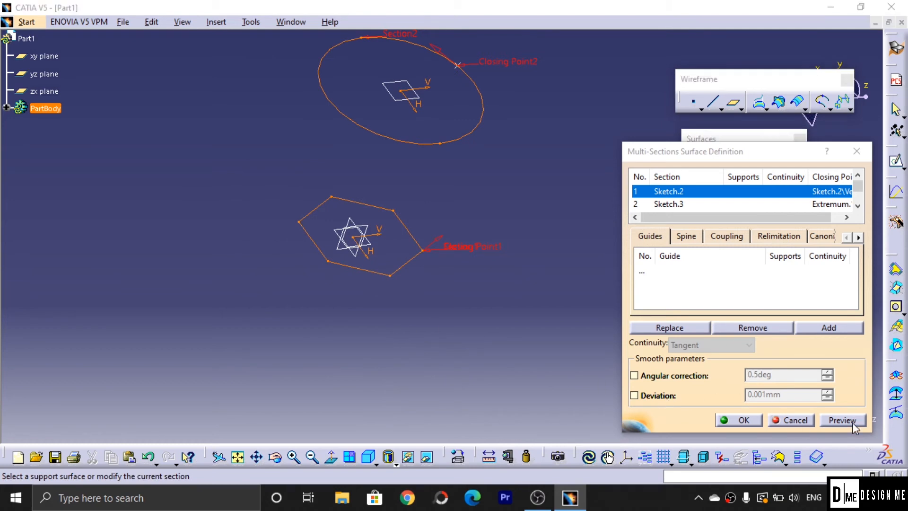
middle_drag(551, 260, 368, 401)
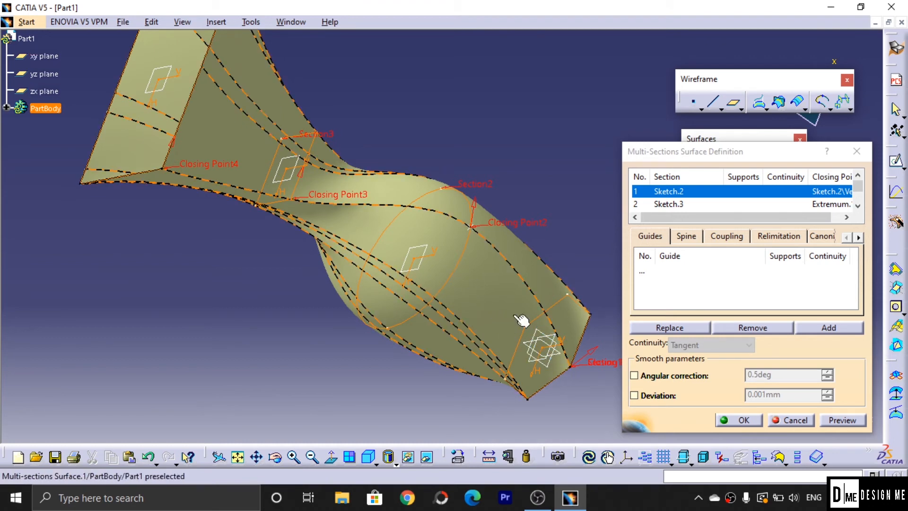
click(796, 420)
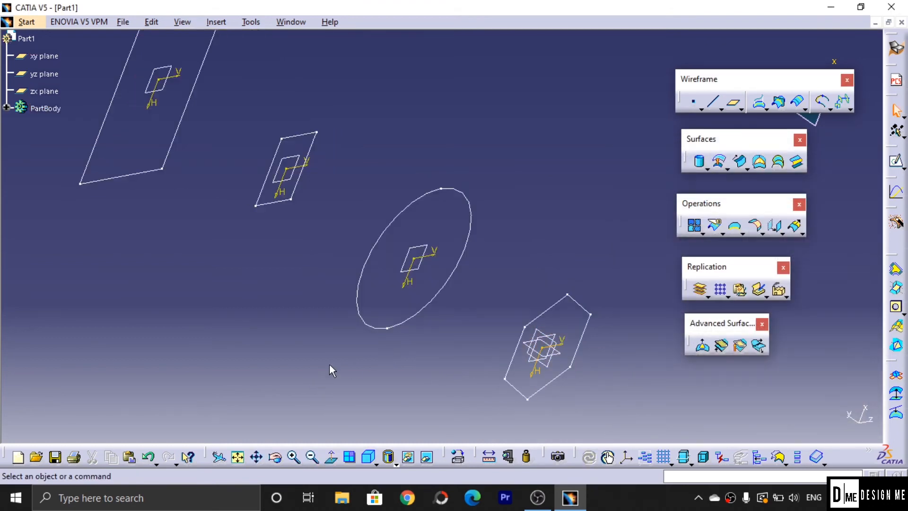
Create 4 point instances along the circle sketch with Points & Planes Repetition.
click(425, 312)
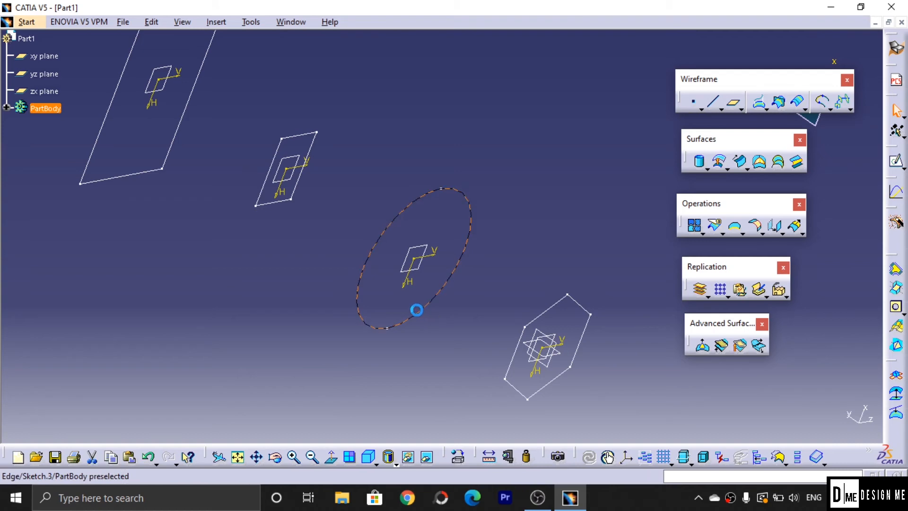
click(700, 108)
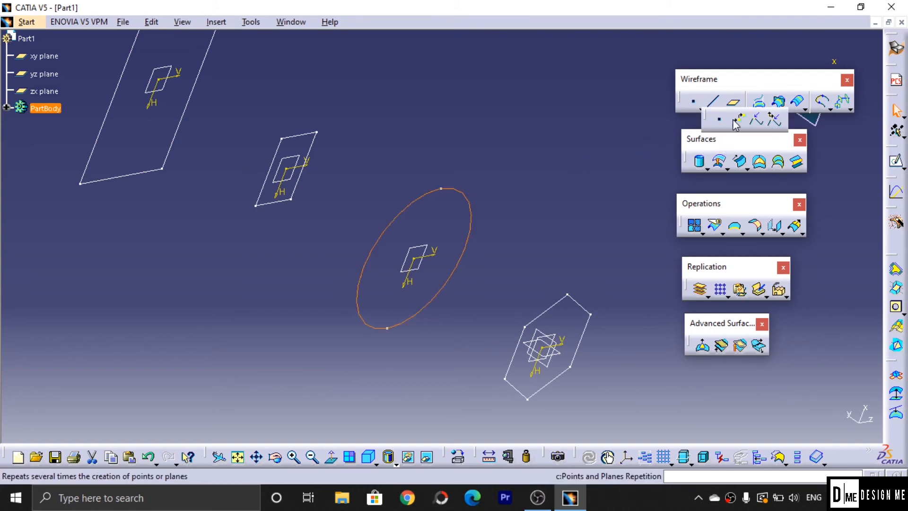
click(738, 119)
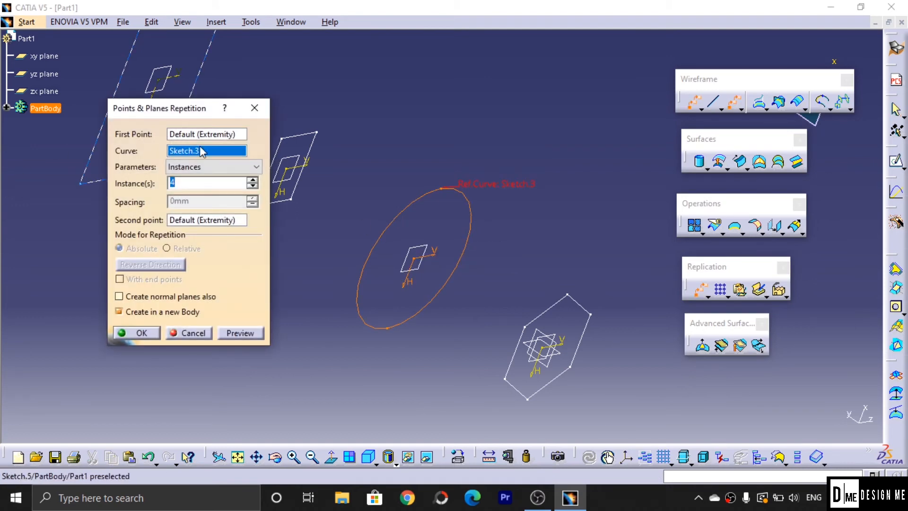
click(240, 332)
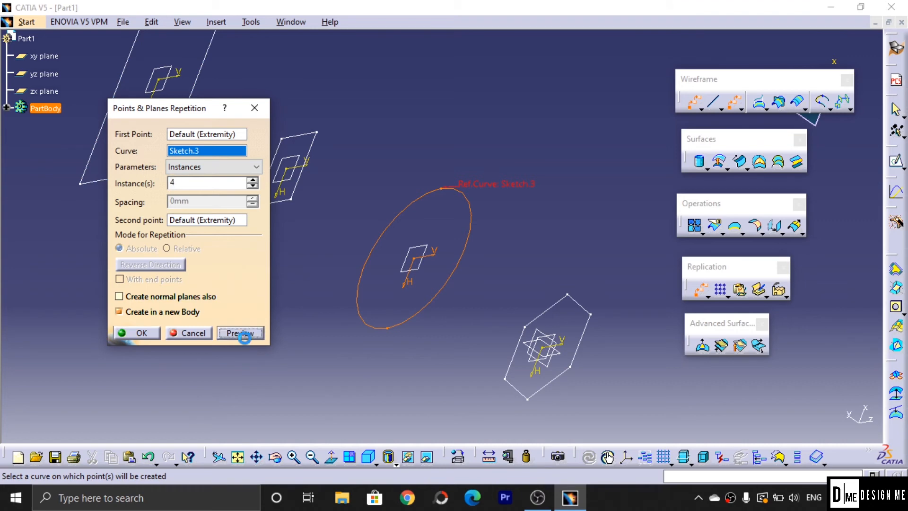
click(141, 333)
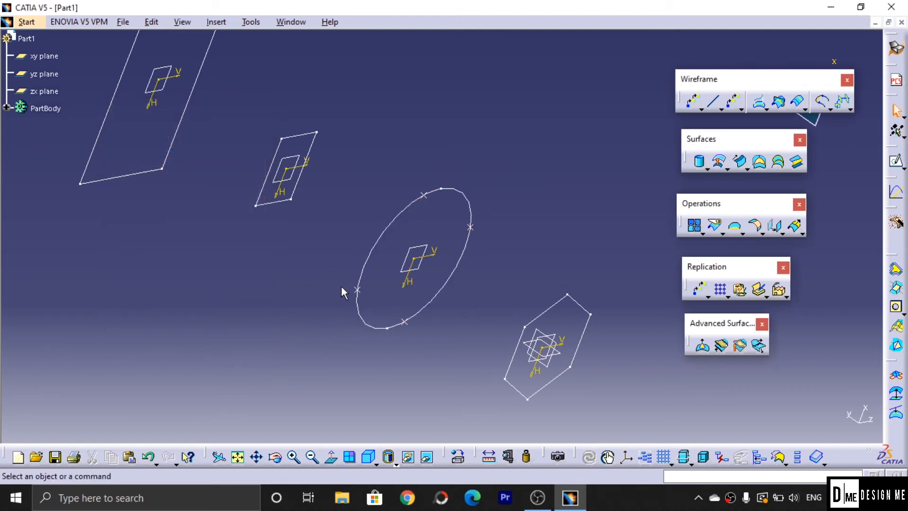
Start a multi-sections surface through the hexagon, divided circle, small rectangle and large rectangle sketches, in that order.
click(779, 162)
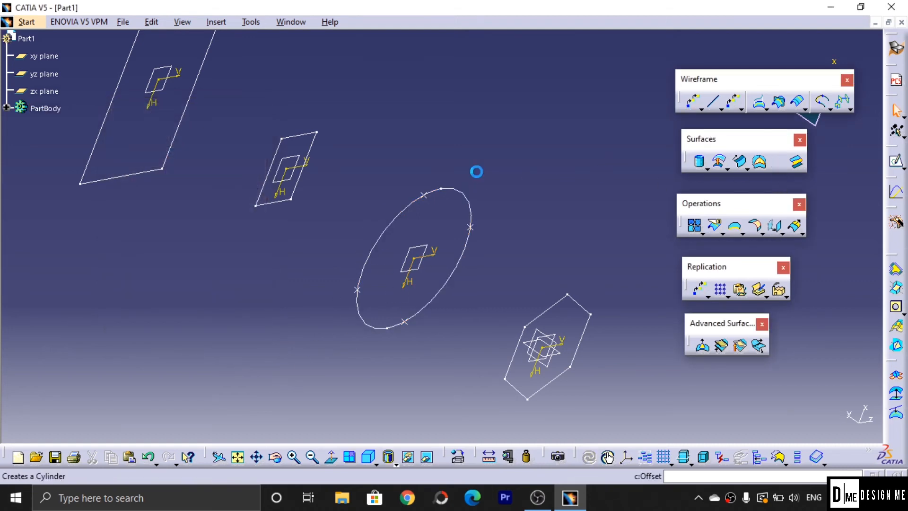
click(582, 339)
click(455, 285)
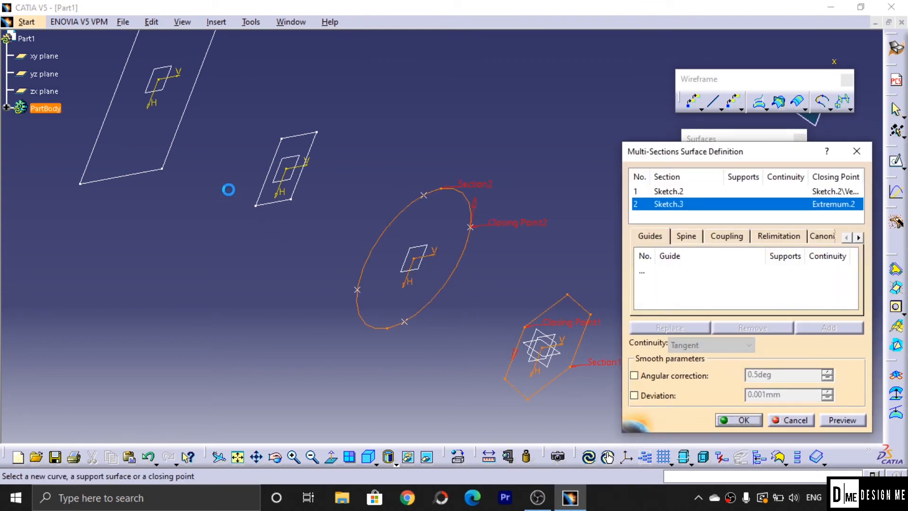
click(289, 189)
click(180, 124)
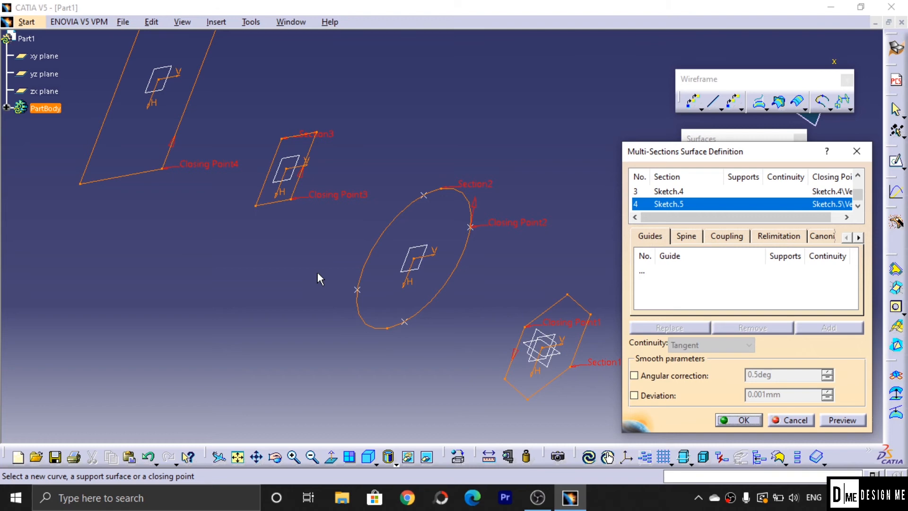
Move the hexagon's closing point to its corner on the same side as the circle's closing point.
mouse_move(212, 314)
middle_down()
mouse_move(251, 288)
mouse_move(245, 296)
mouse_move(262, 306)
mouse_move(309, 300)
mouse_move(305, 290)
mouse_move(425, 326)
mouse_move(365, 304)
mouse_move(436, 382)
mouse_move(472, 377)
mouse_move(341, 319)
mouse_move(247, 248)
mouse_move(360, 320)
mouse_move(312, 283)
middle_up()
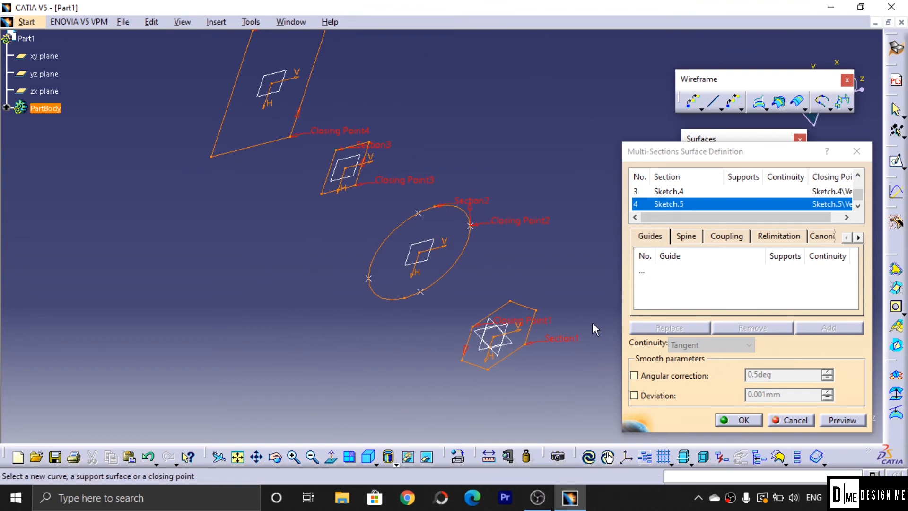
right_click(520, 318)
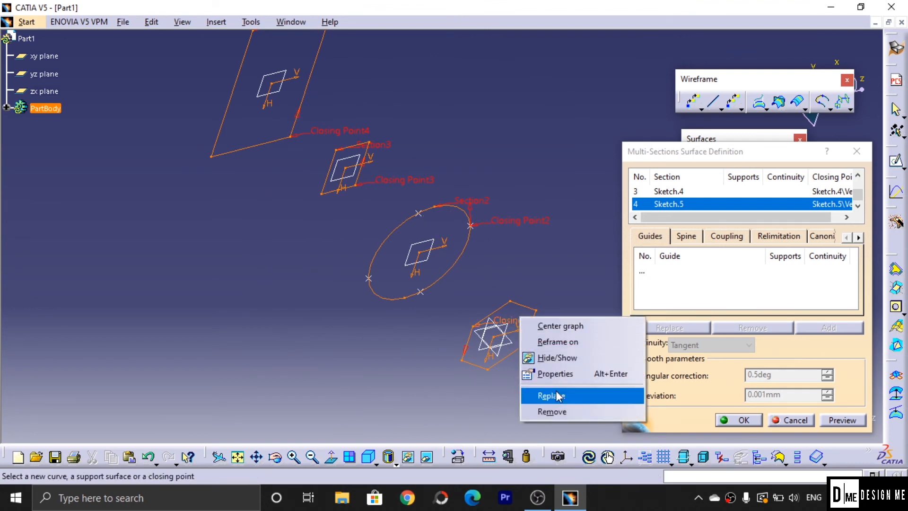
click(558, 396)
click(537, 310)
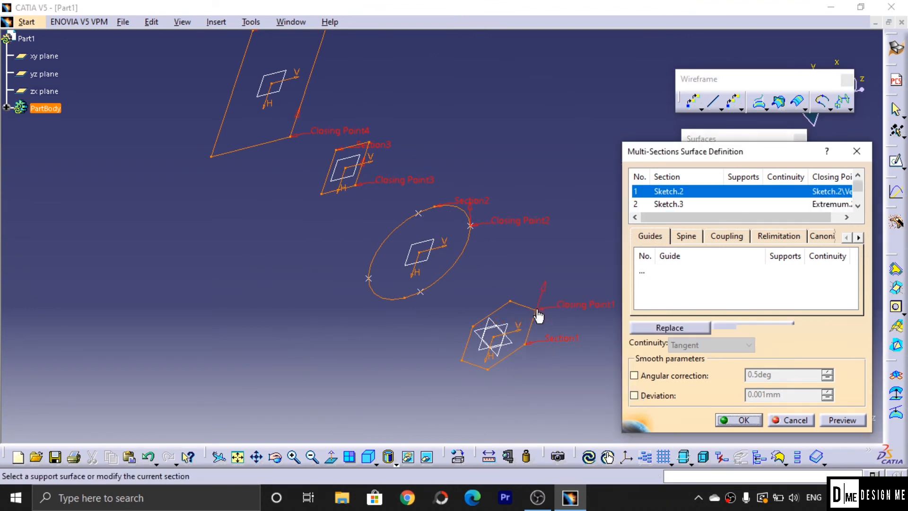
Preview the surface with the repositioned hexagon closing point, inspect how its edges run between sections, and discard the definition.
ctrl+middle_drag(433, 338, 412, 373)
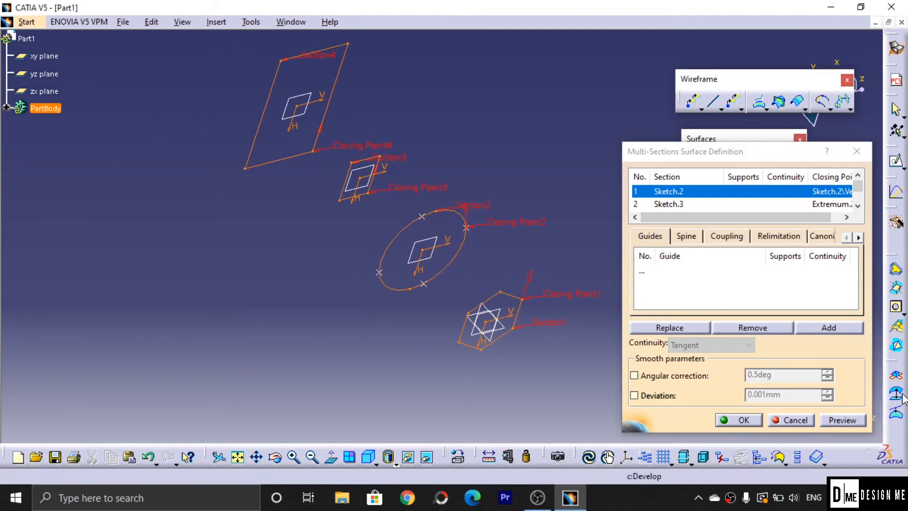
click(842, 420)
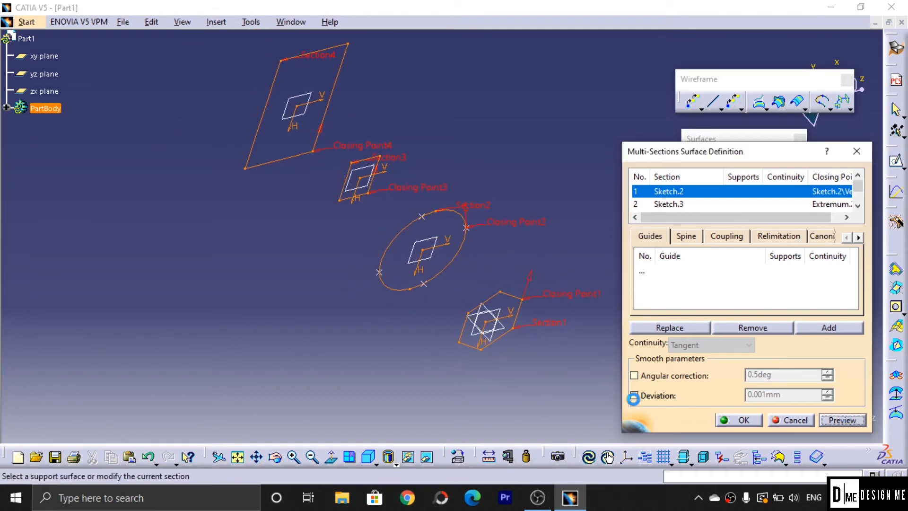
middle_drag(390, 342, 416, 343)
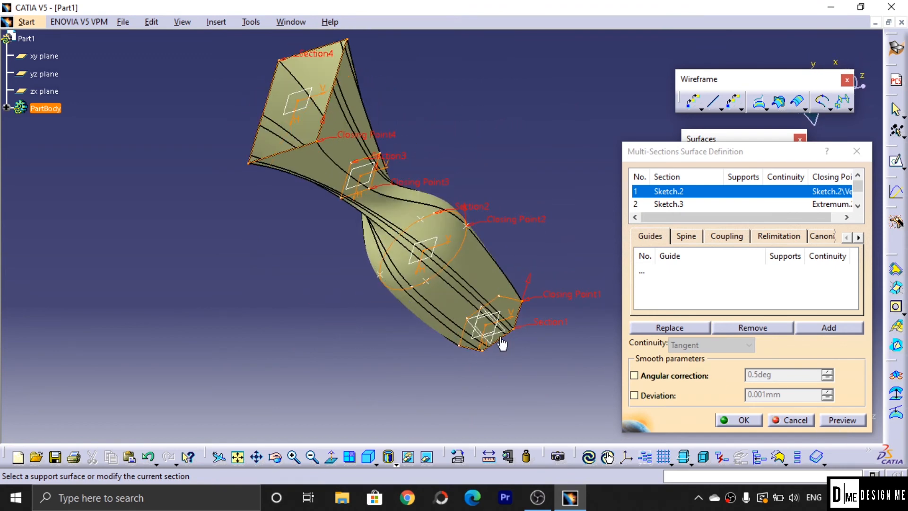
middle_drag(501, 225, 416, 329)
middle_drag(475, 198, 446, 279)
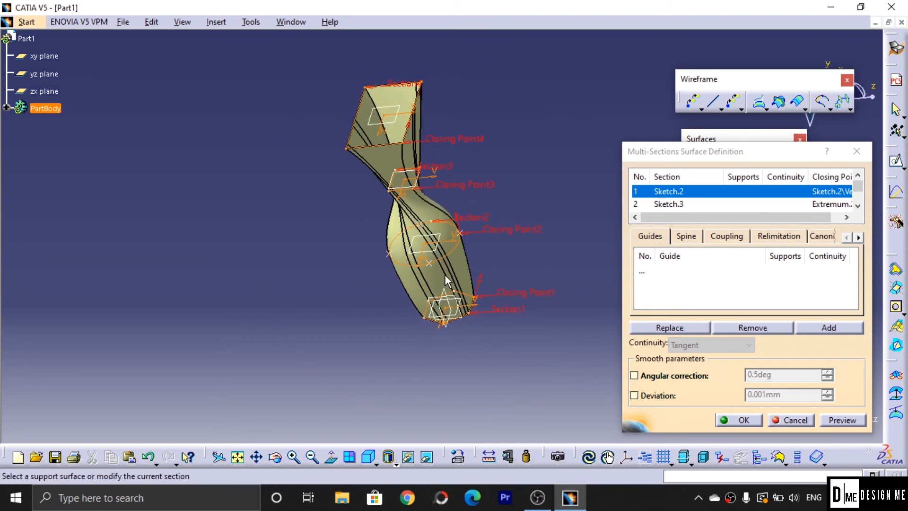
click(787, 421)
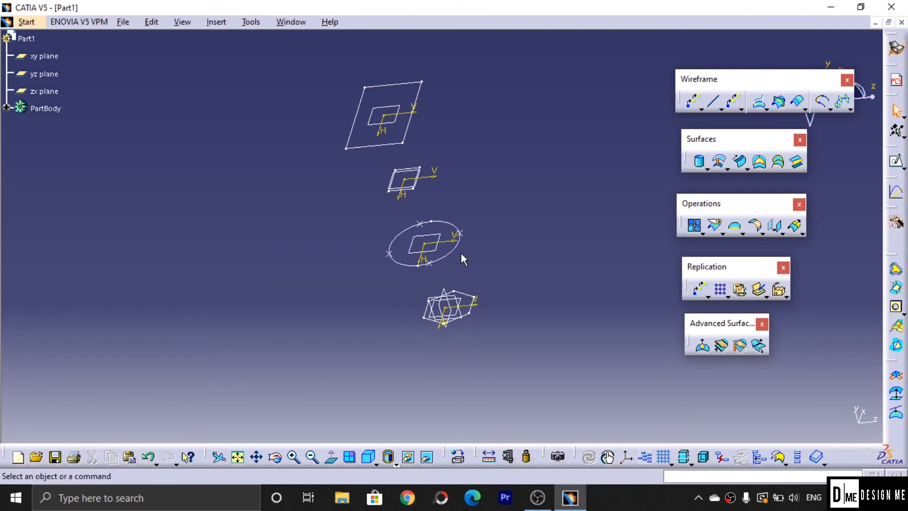
Begin a new multi-sections surface and add the hexagon, circle, small rectangle and large rectangle sketches as sections 1 to 4.
mouse_move(444, 321)
ctrl+middle_down()
mouse_move(443, 265)
mouse_move(445, 301)
ctrl+middle_up()
middle_drag(501, 268, 489, 276)
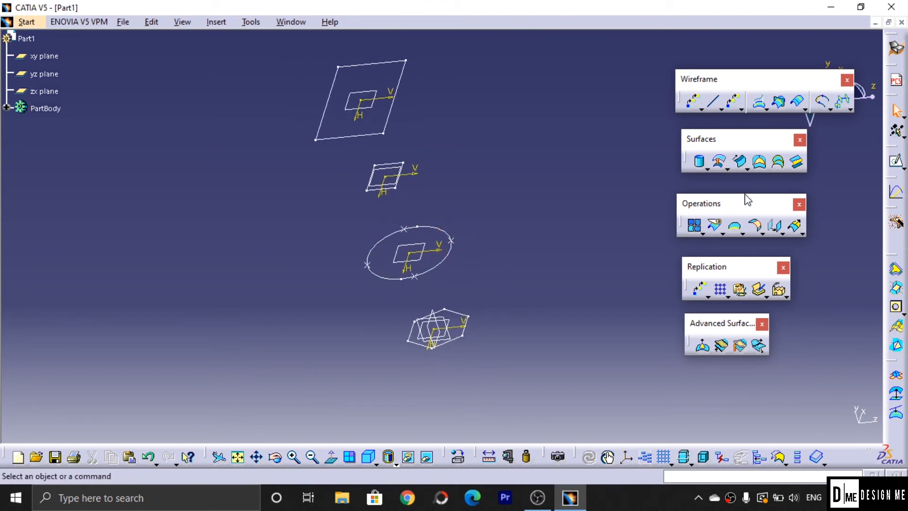
click(784, 163)
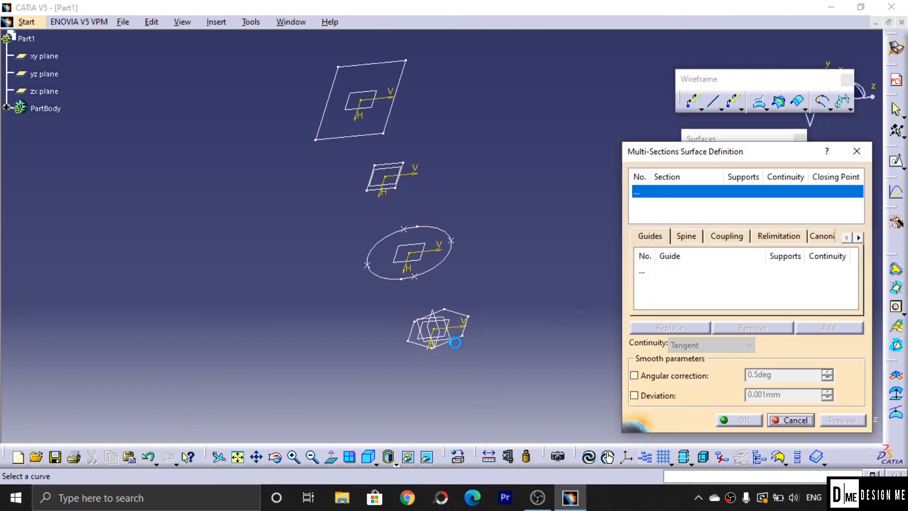
click(461, 342)
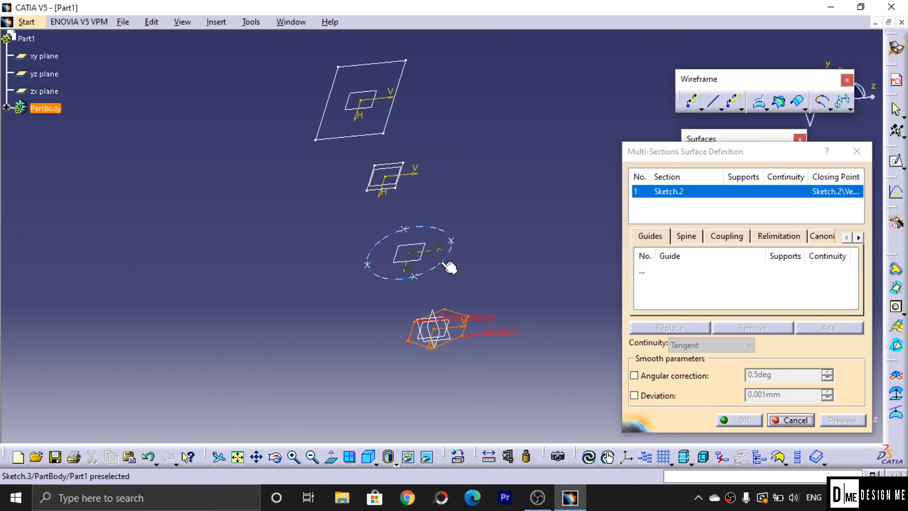
click(450, 267)
click(397, 195)
click(409, 126)
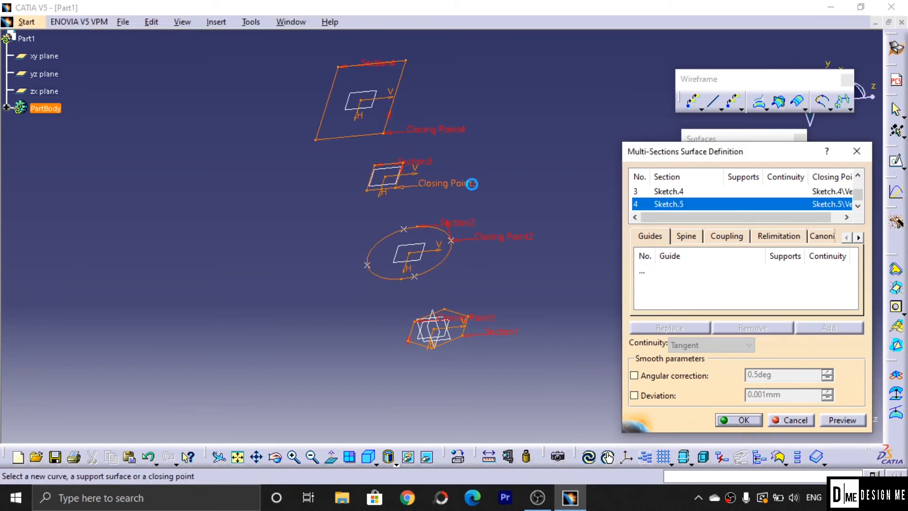
Display the section coupling settings and replace the hexagon's closing point with the vertex facing the circle's closing point.
click(719, 233)
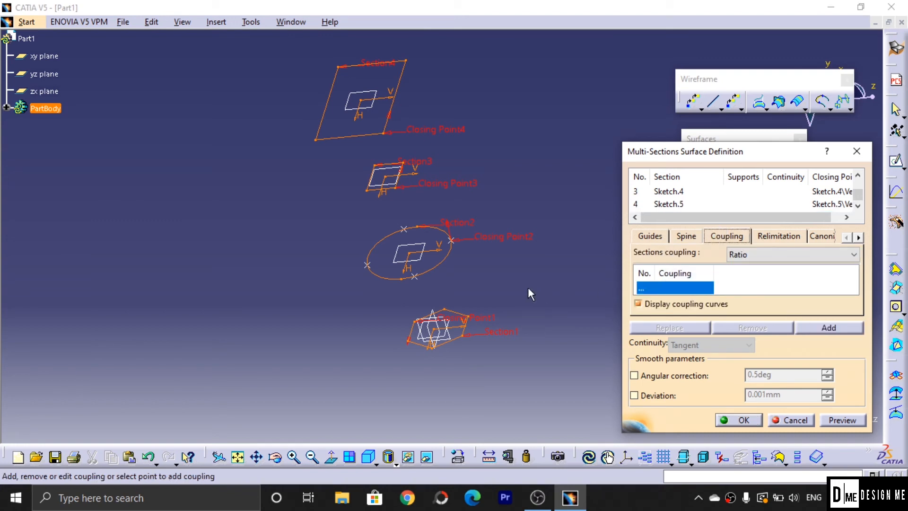
ctrl+middle_drag(515, 335, 524, 273)
middle_drag(516, 305, 517, 232)
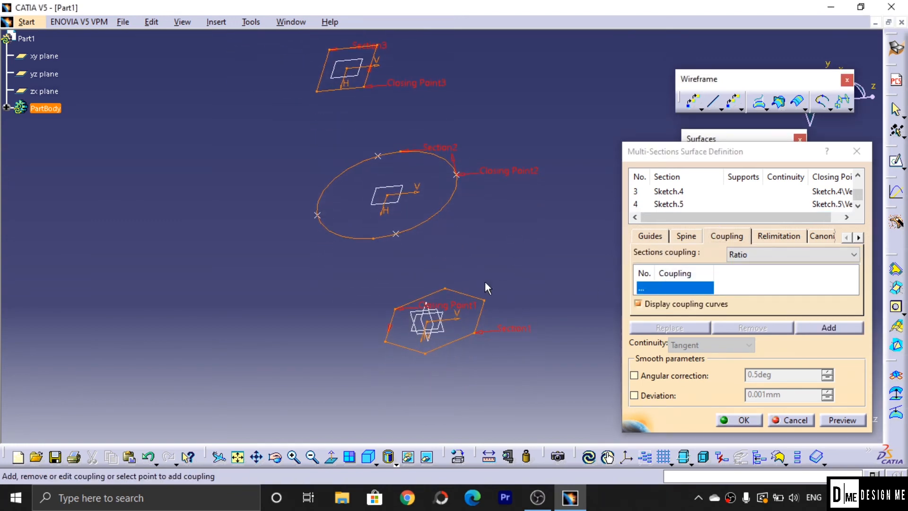
right_click(466, 307)
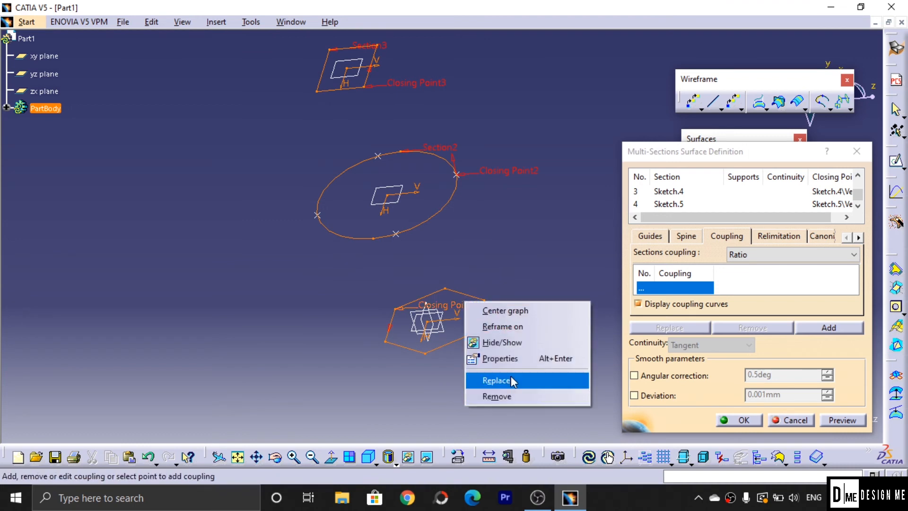
click(510, 376)
click(484, 301)
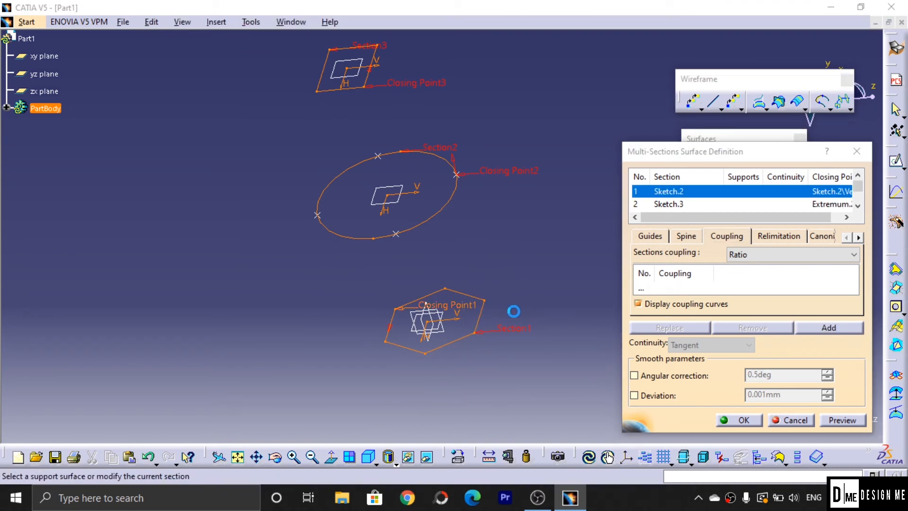
Add a first coupling through the closing points of the hexagon, circle, small rectangle and large rectangle sections.
click(669, 276)
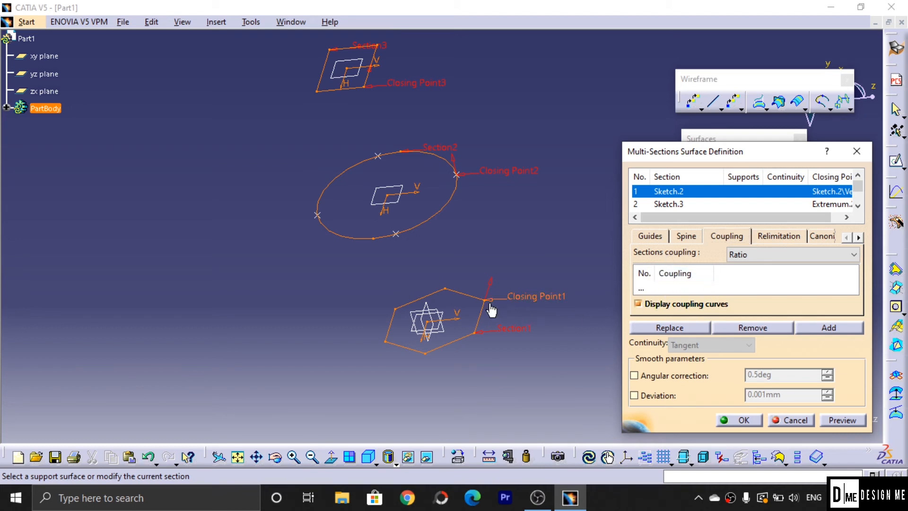
click(688, 288)
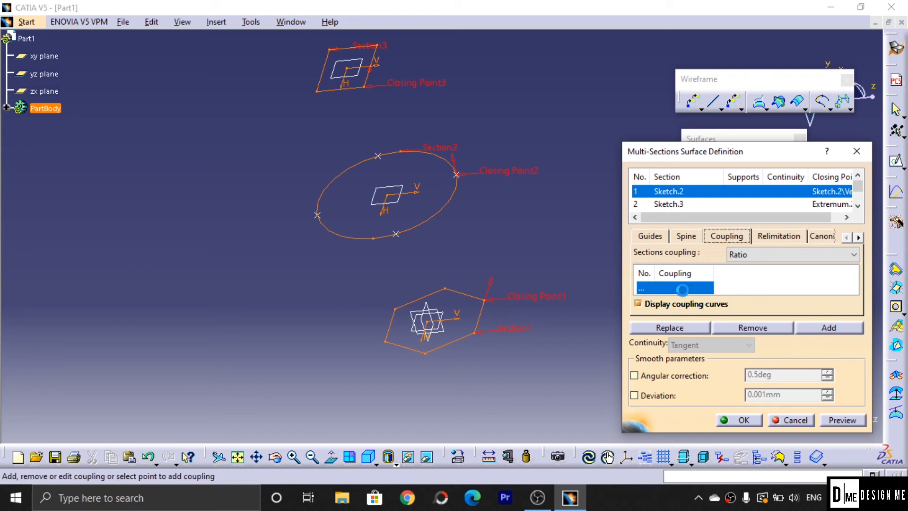
click(486, 302)
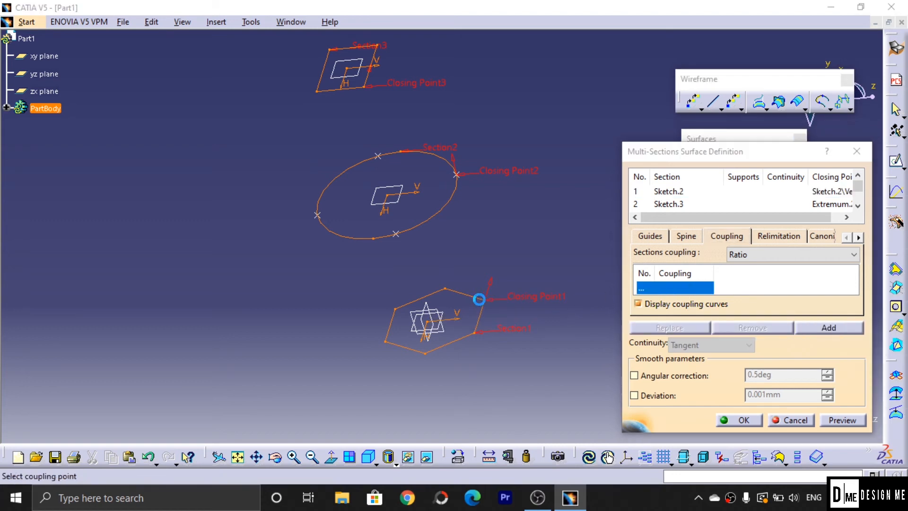
click(456, 176)
middle_drag(419, 112, 408, 139)
click(417, 143)
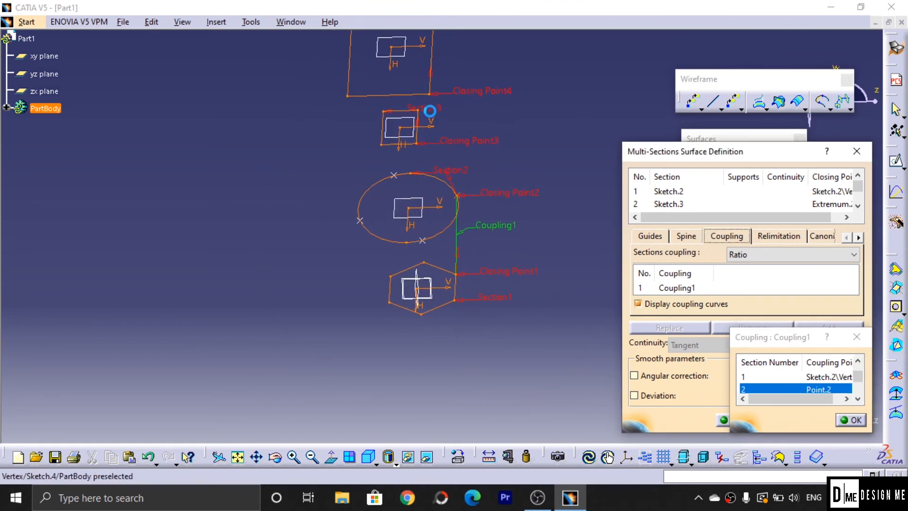
click(431, 95)
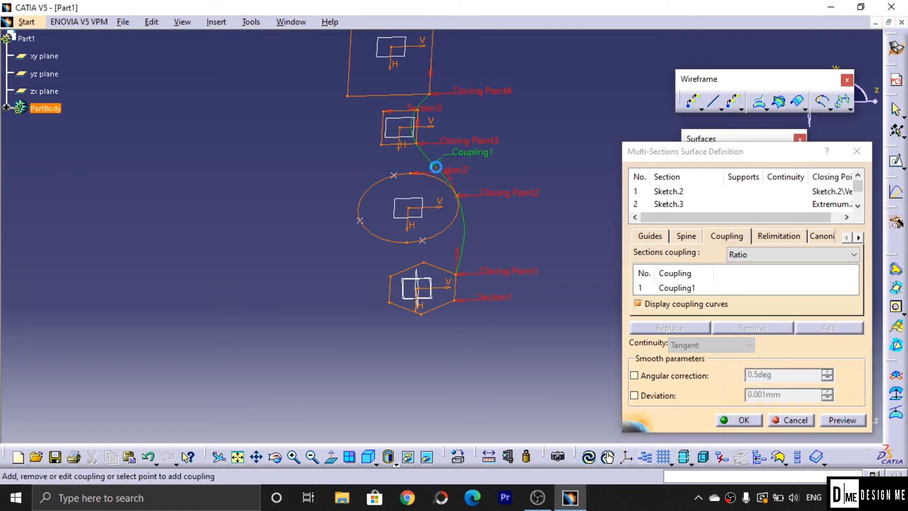
Add a second coupling from another hexagon vertex through the circle's next extremum point and the adjacent corners of both rectangles.
middle_drag(521, 215, 481, 306)
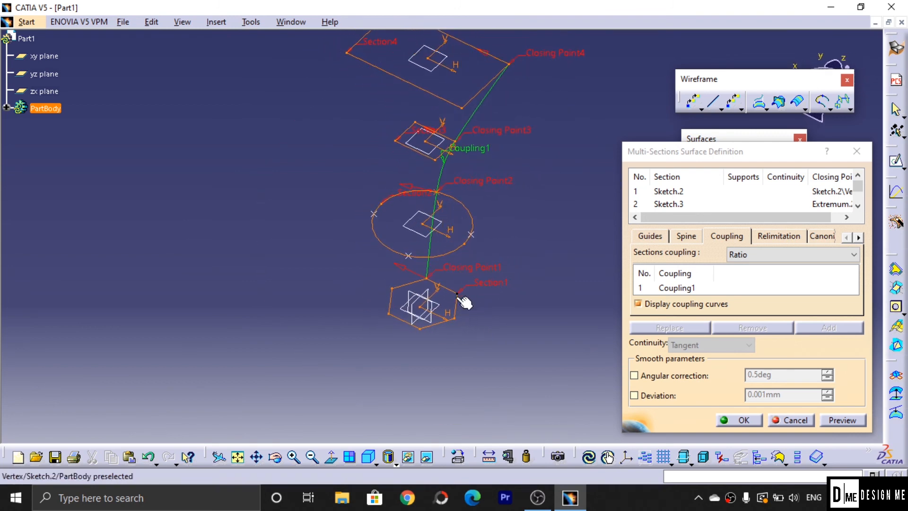
click(456, 319)
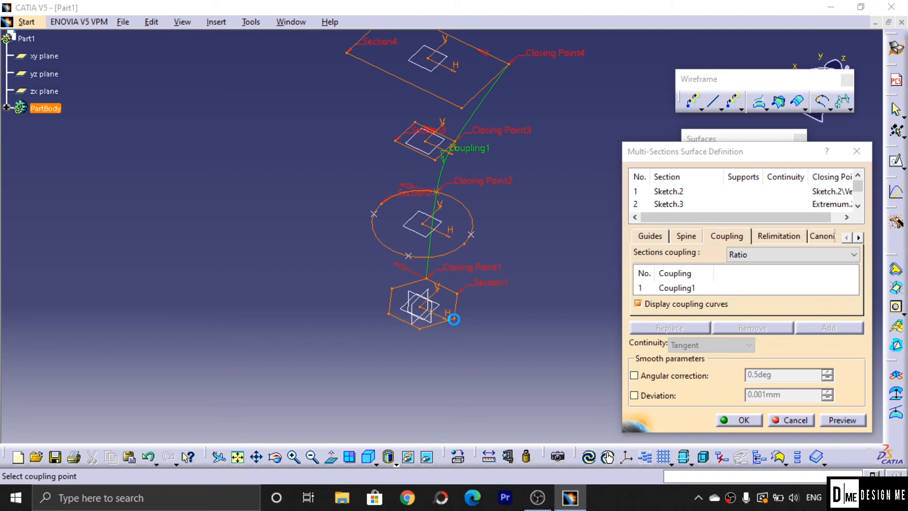
click(471, 235)
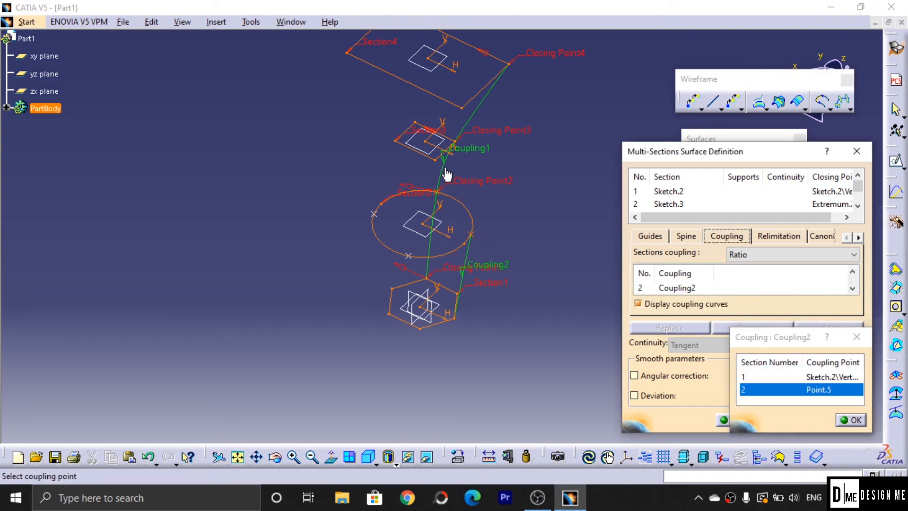
click(462, 109)
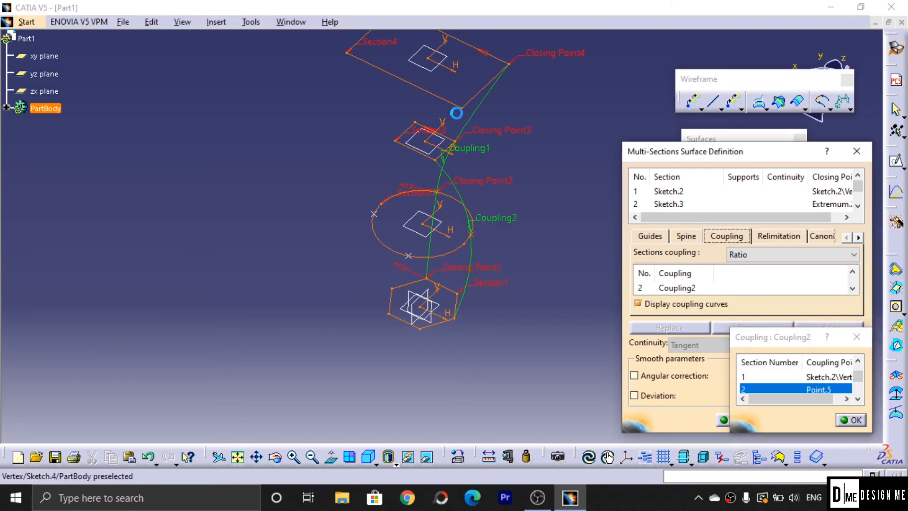
Add a third coupling joining a hexagon vertex opposite the closing-point side, the circle's third extremum and matching corners of both rectangles.
middle_drag(511, 236, 510, 263)
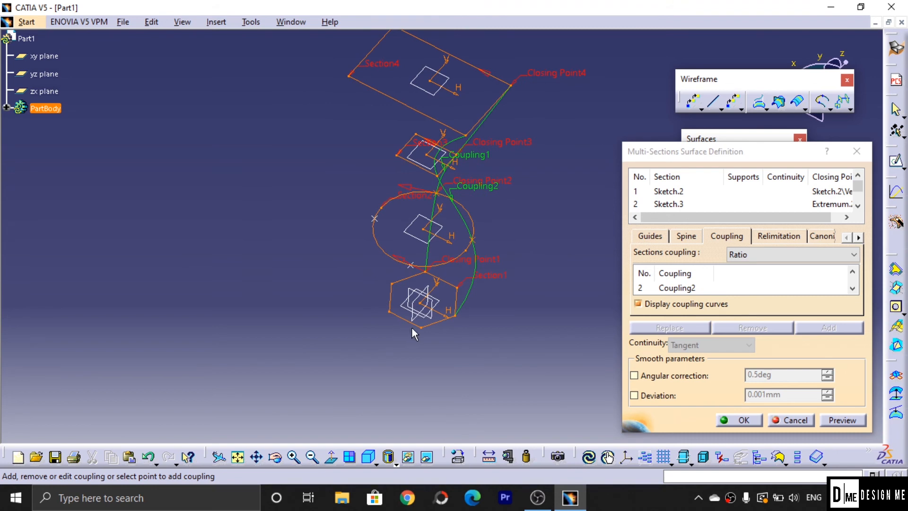
click(389, 313)
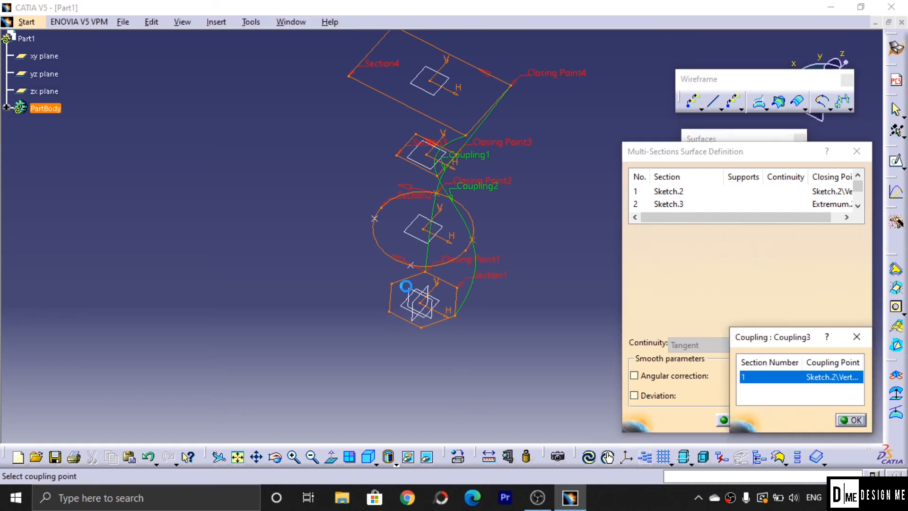
click(416, 269)
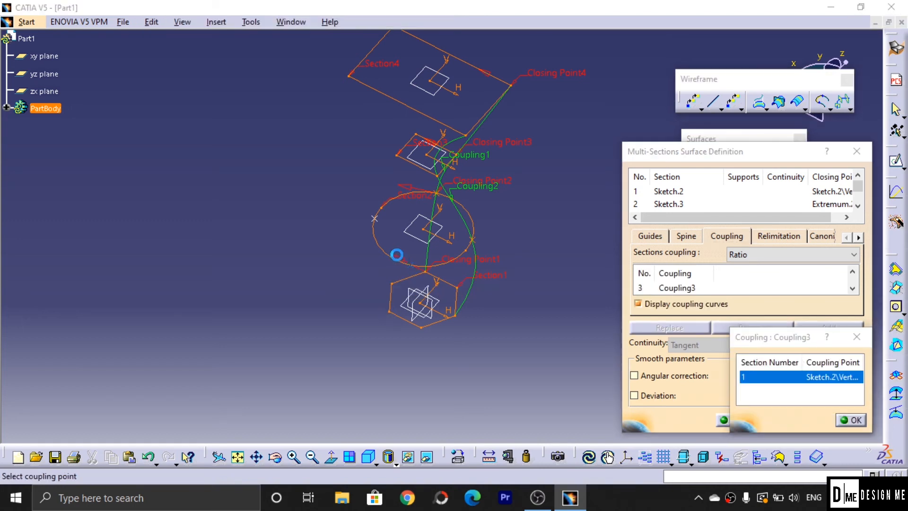
click(398, 157)
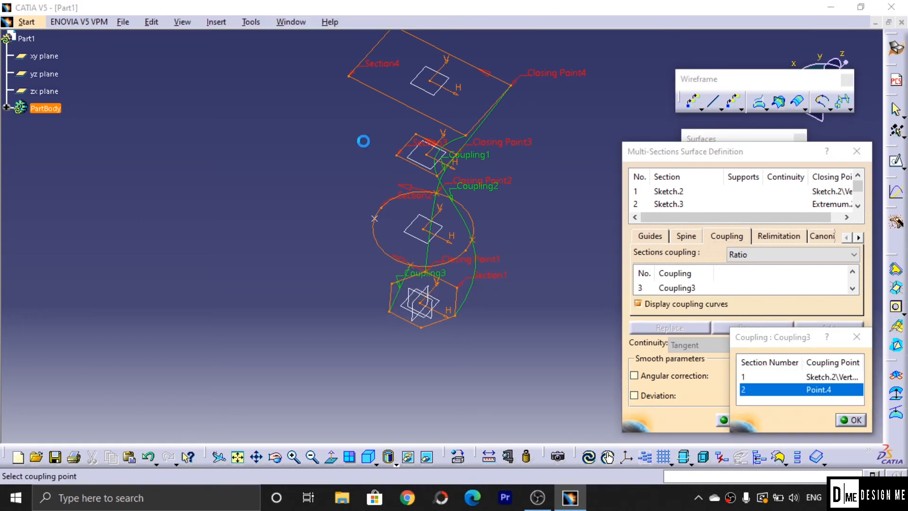
click(350, 77)
Add a fourth coupling joining a remaining hexagon vertex, the circle's last unused extremum and the last free corners of both rectangles.
middle_drag(303, 209, 487, 222)
middle_drag(355, 349, 451, 330)
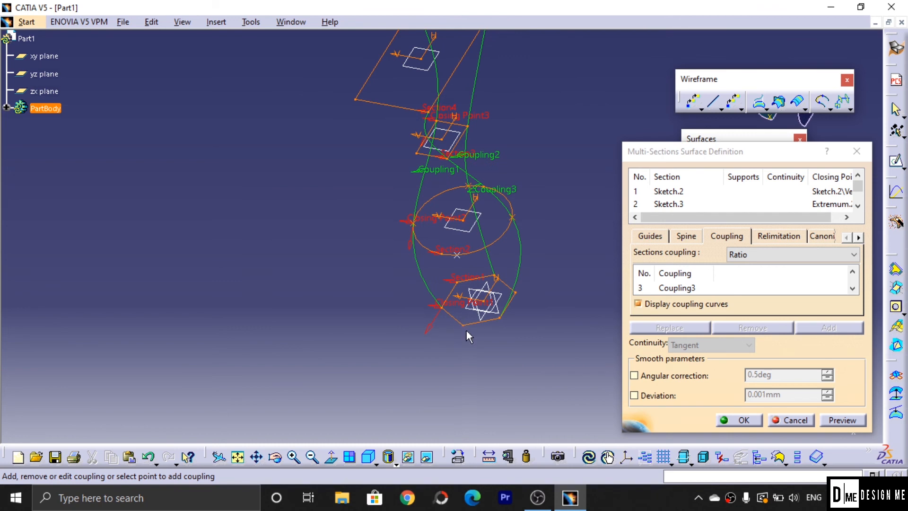
click(463, 331)
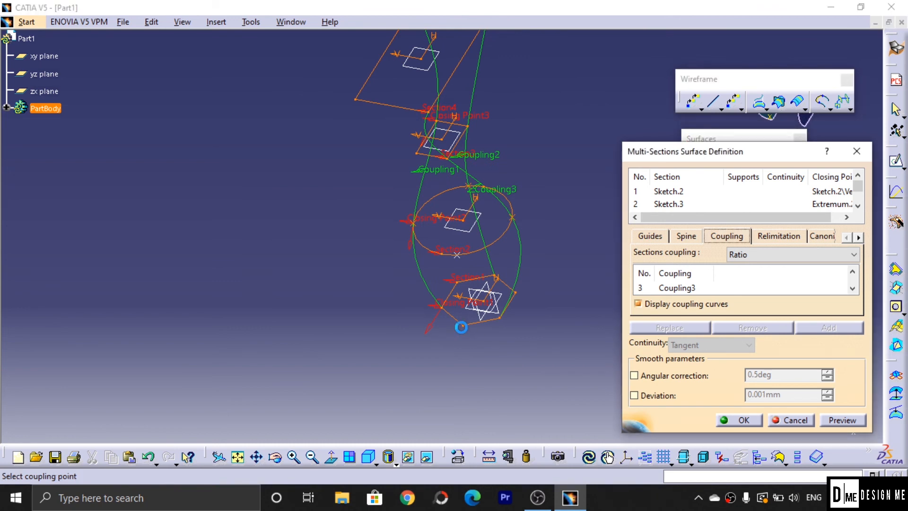
click(458, 255)
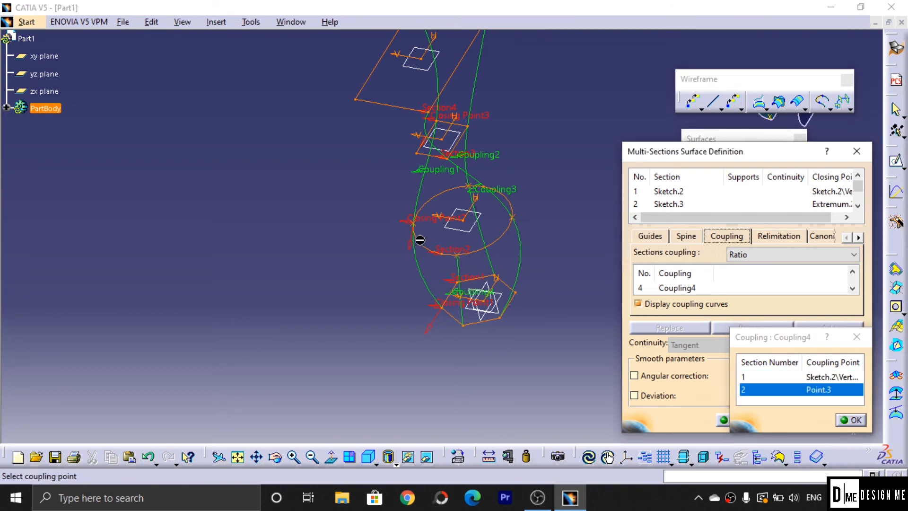
click(416, 154)
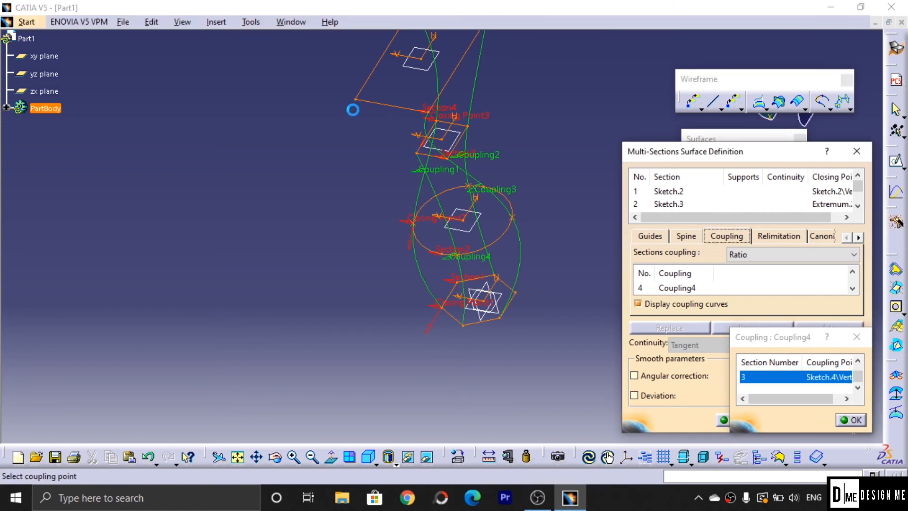
click(354, 100)
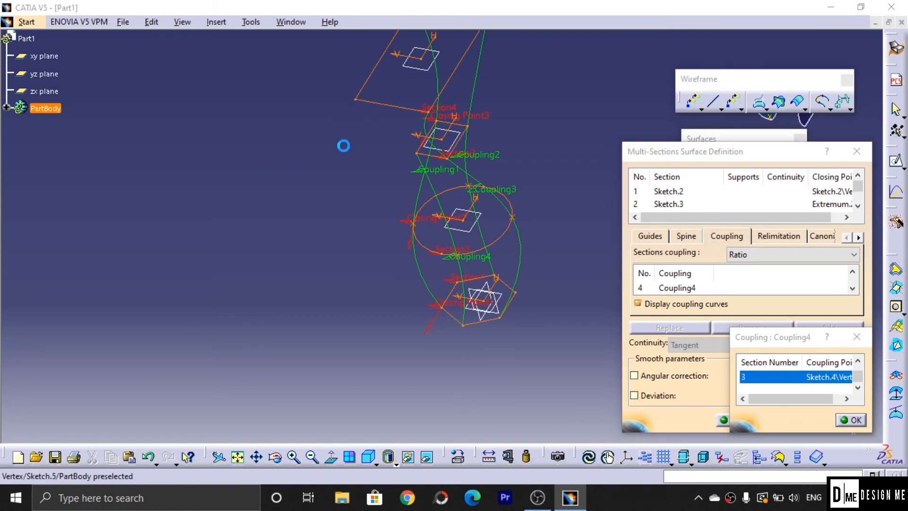
Preview the surface with all four couplings, inspect its shape between the sections, and discard the definition.
ctrl+middle_drag(338, 189, 250, 281)
ctrl+middle_drag(434, 330, 466, 287)
ctrl+middle_drag(445, 360, 616, 390)
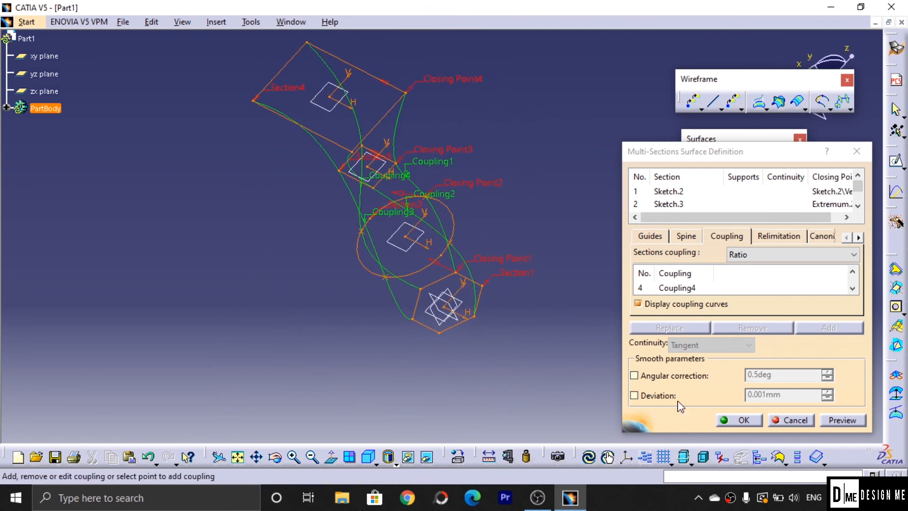
click(841, 425)
ctrl+middle_drag(493, 374, 545, 173)
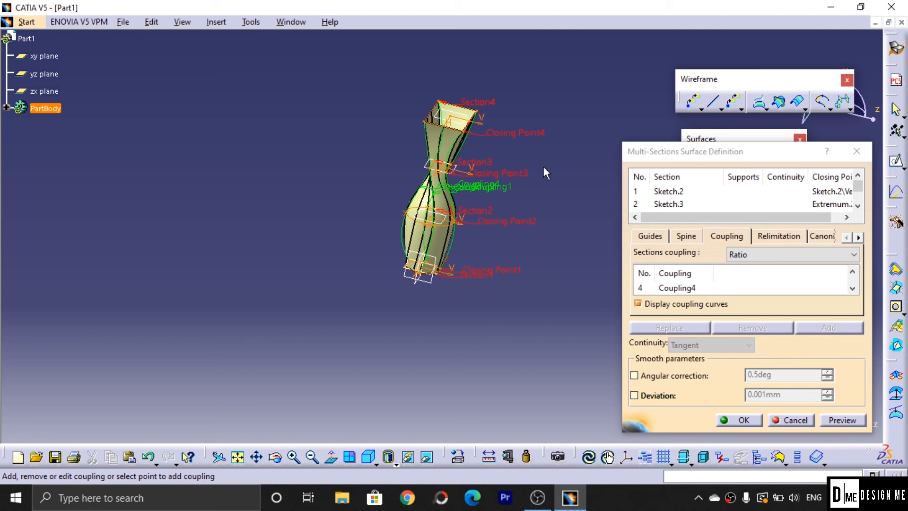
click(859, 146)
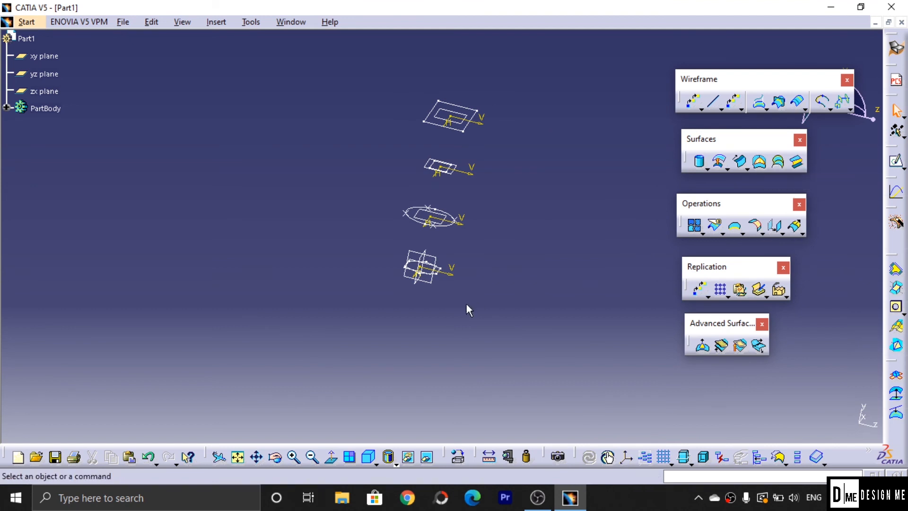
Undo the section geometry back to the first hidden plane and create a coordinate point at the origin (0, 0, 0 mm).
key(ctrl+z)
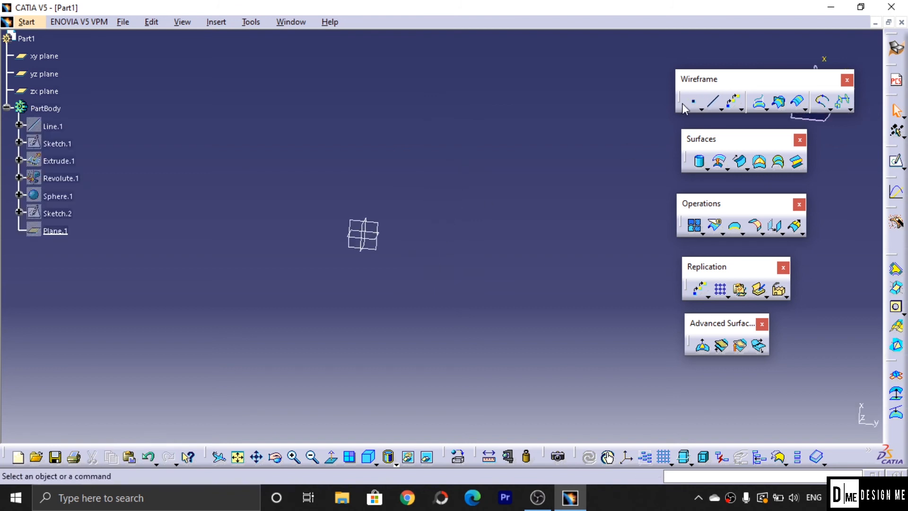
click(693, 105)
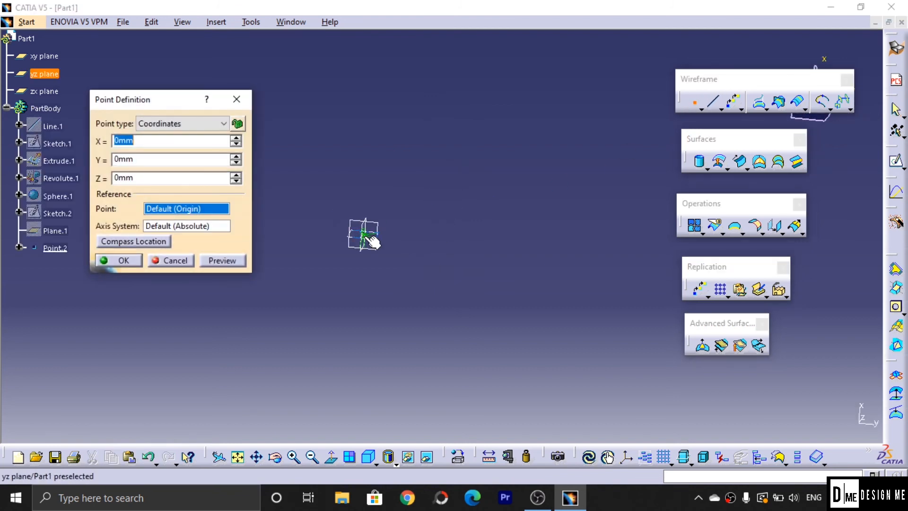
click(124, 260)
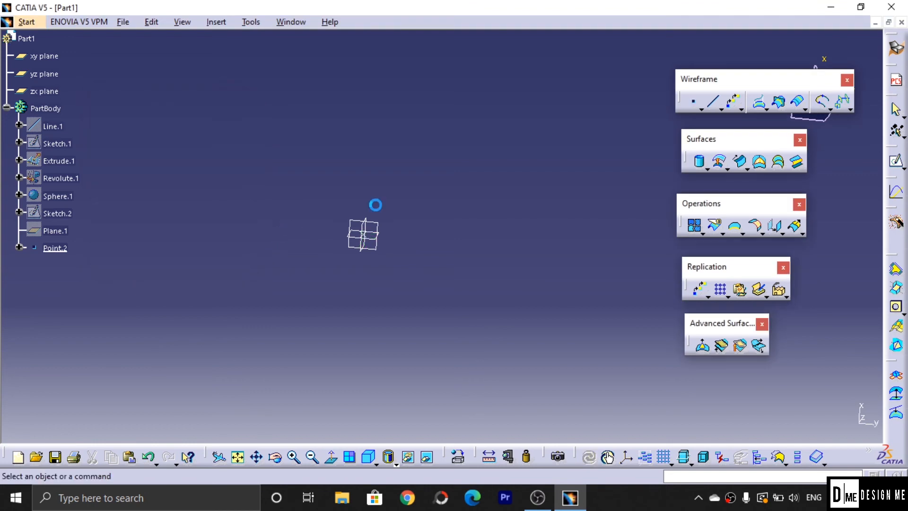
Create a second point with the On plane type, placed freehand away from the origin on the plane facing the view.
click(690, 107)
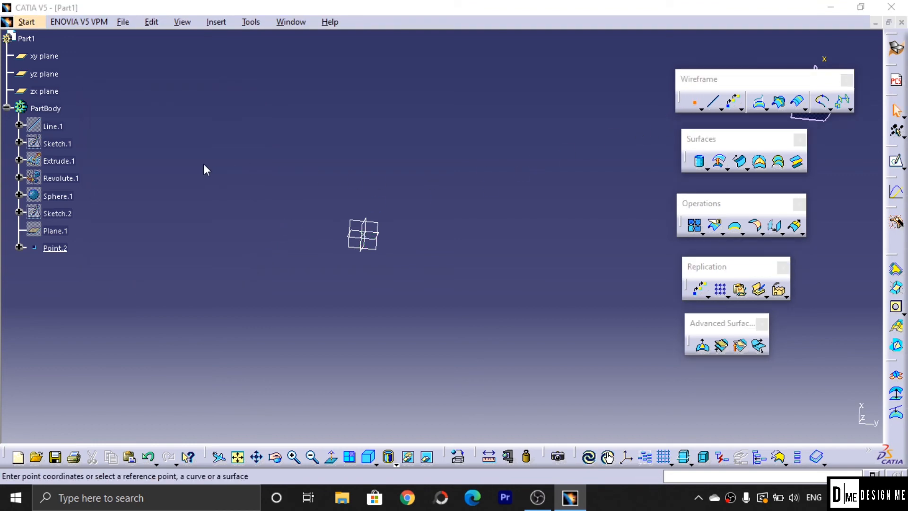
click(371, 232)
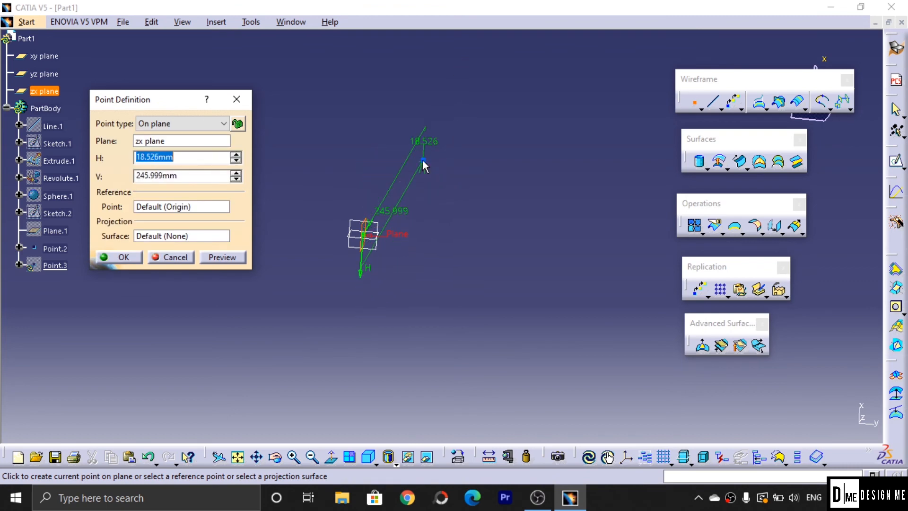
click(209, 141)
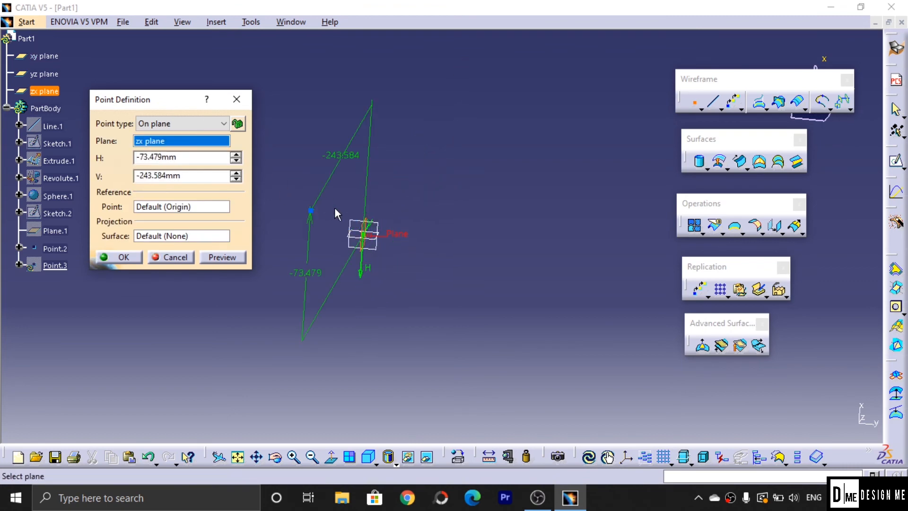
click(379, 223)
click(463, 161)
key(Return)
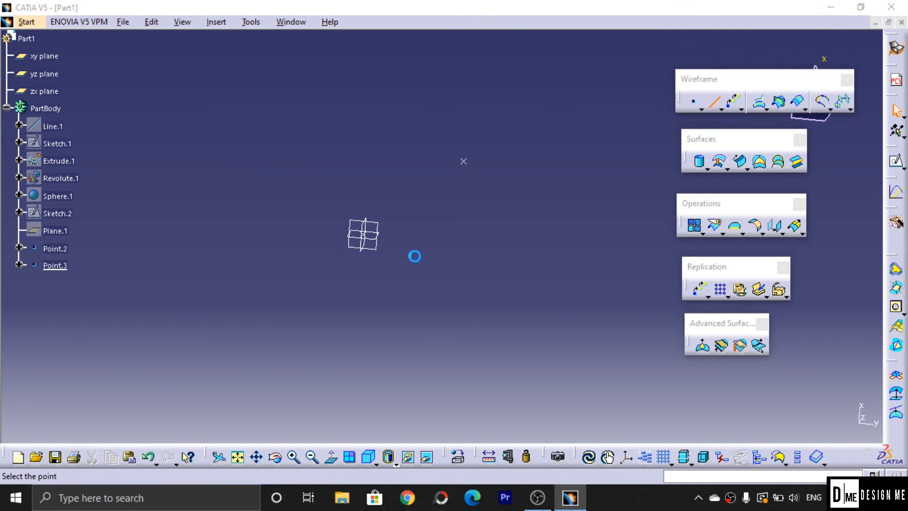
Create a Point-Direction line from the origin point using the xy plane as direction, with its end at -86 mm.
middle_drag(438, 273, 378, 230)
click(371, 224)
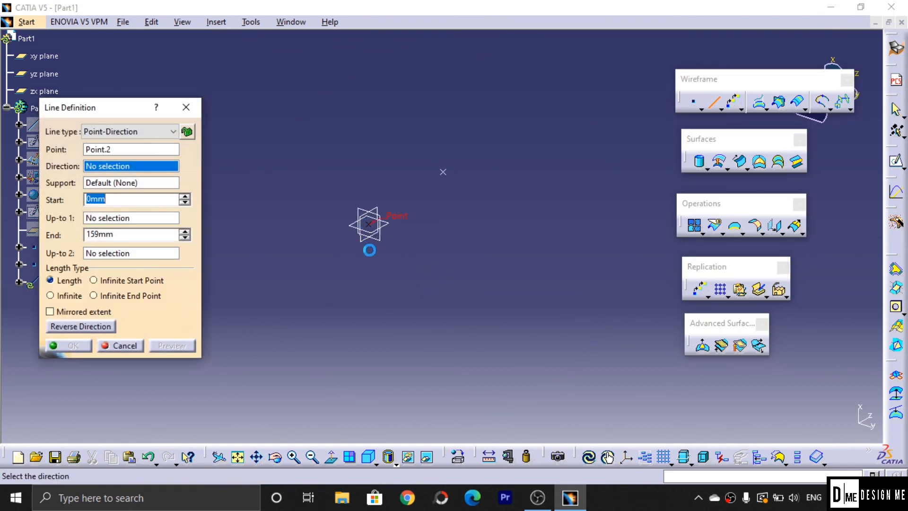
click(368, 219)
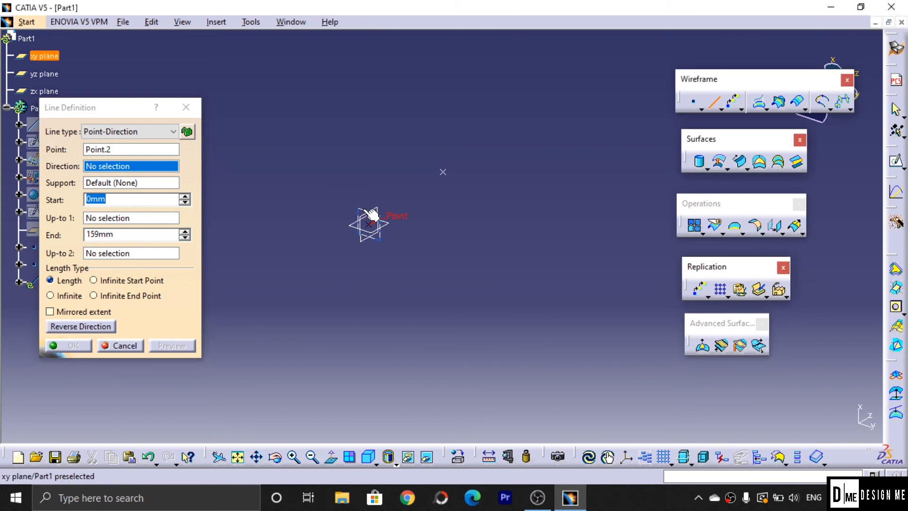
drag(552, 130, 253, 290)
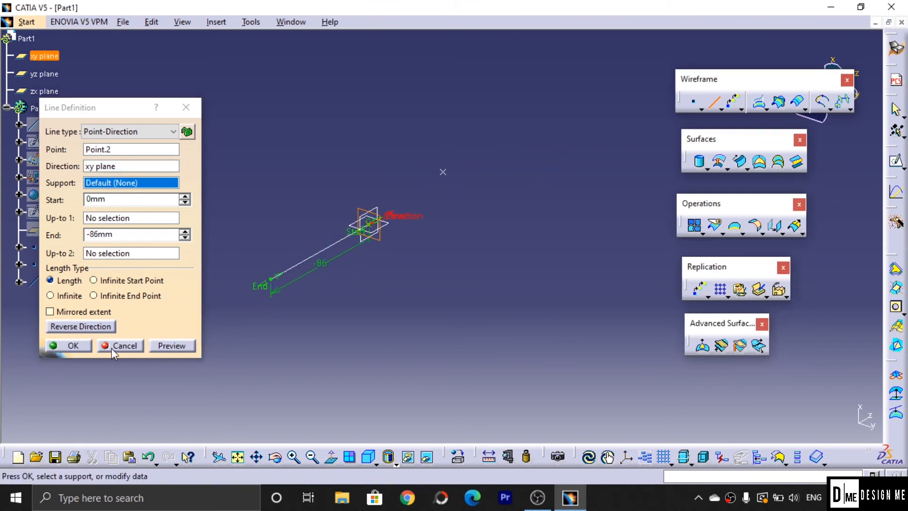
click(72, 345)
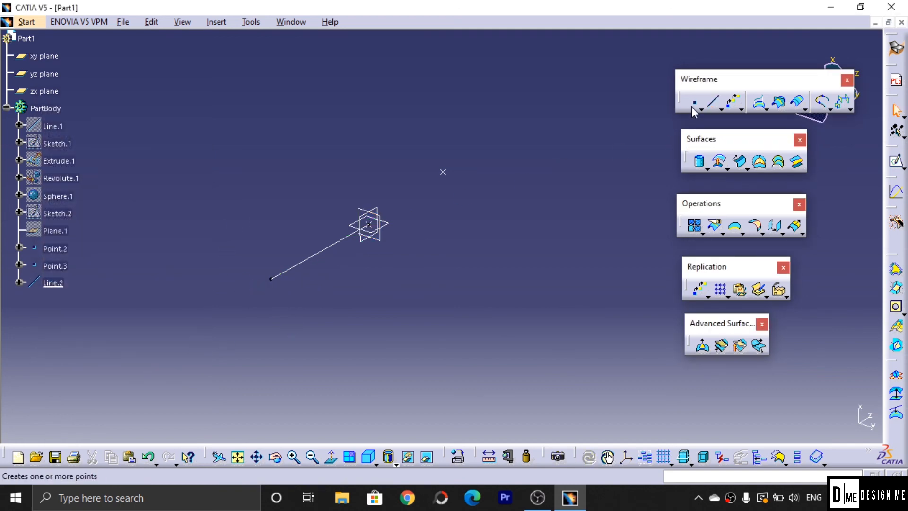
Create a Point-Direction line from the second point using the xy plane as direction, with its end at -86 mm.
click(713, 100)
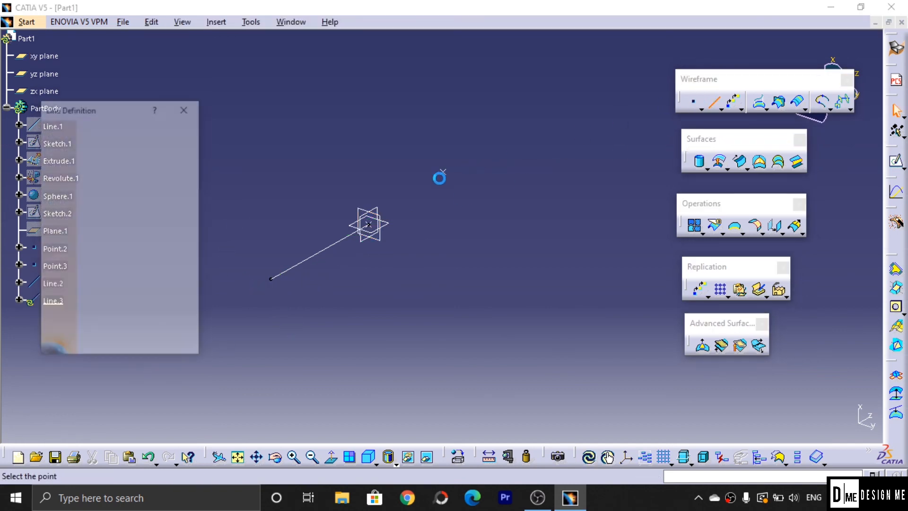
click(365, 209)
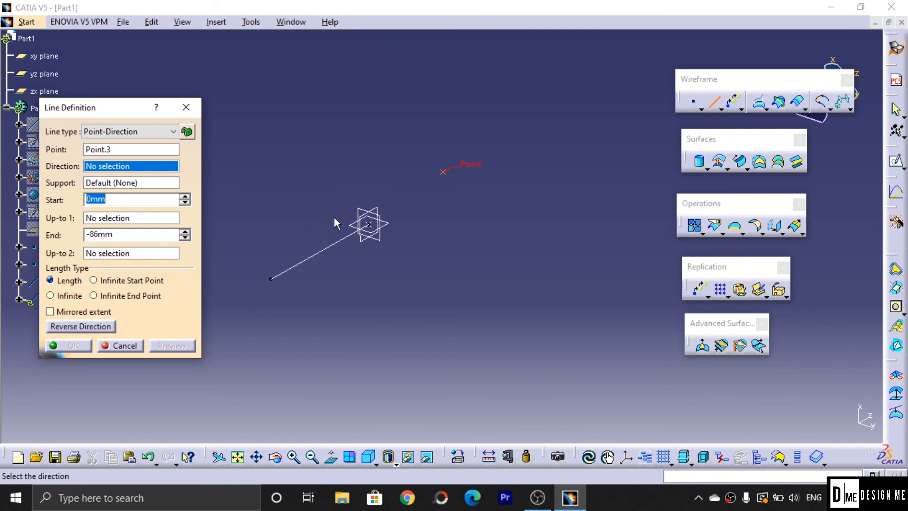
click(350, 233)
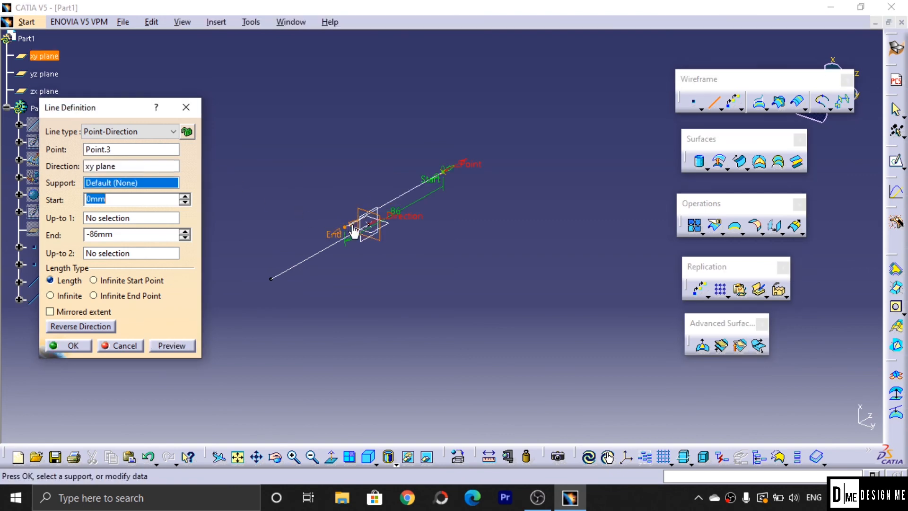
click(73, 346)
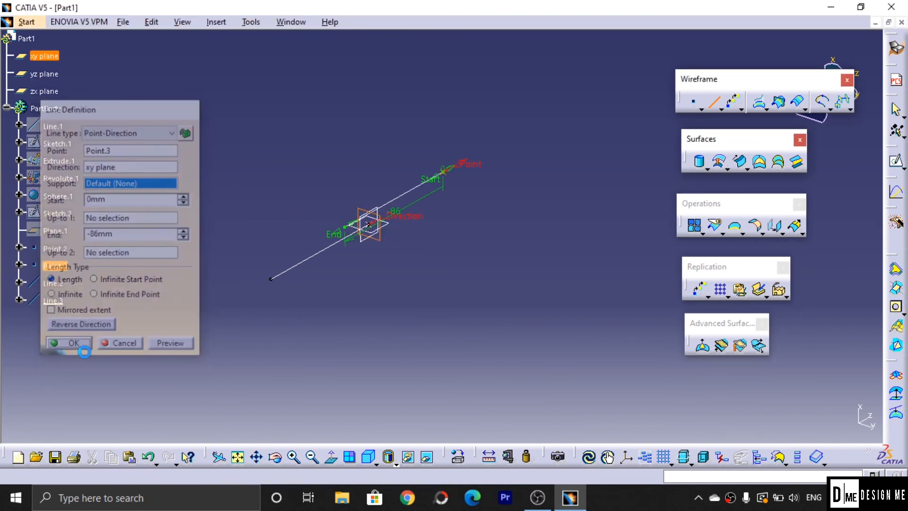
Start an extruded surface from the line through the origin, trying the xy plane as direction before choosing the Y Component.
middle_drag(339, 345, 450, 318)
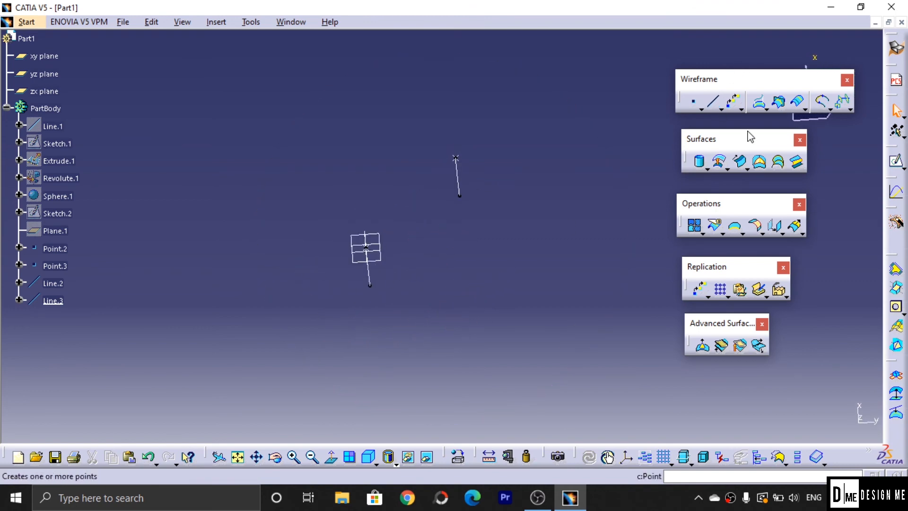
click(707, 168)
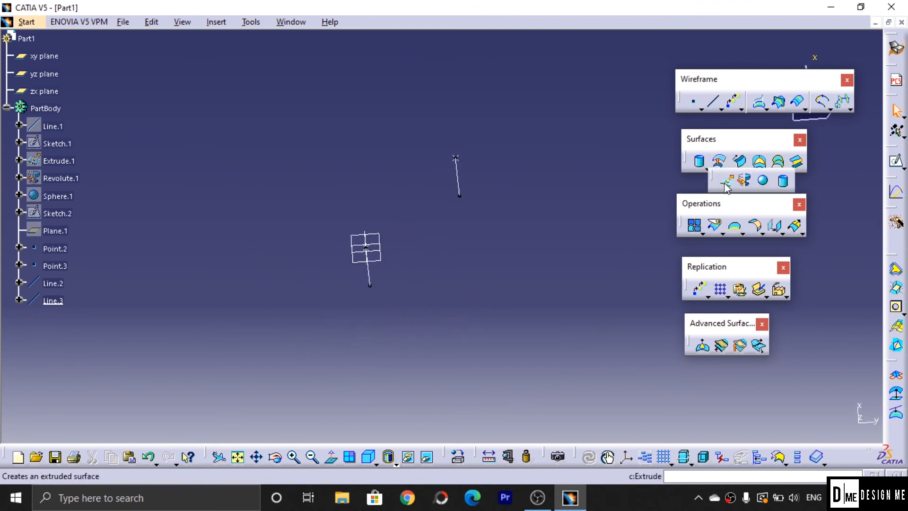
click(363, 269)
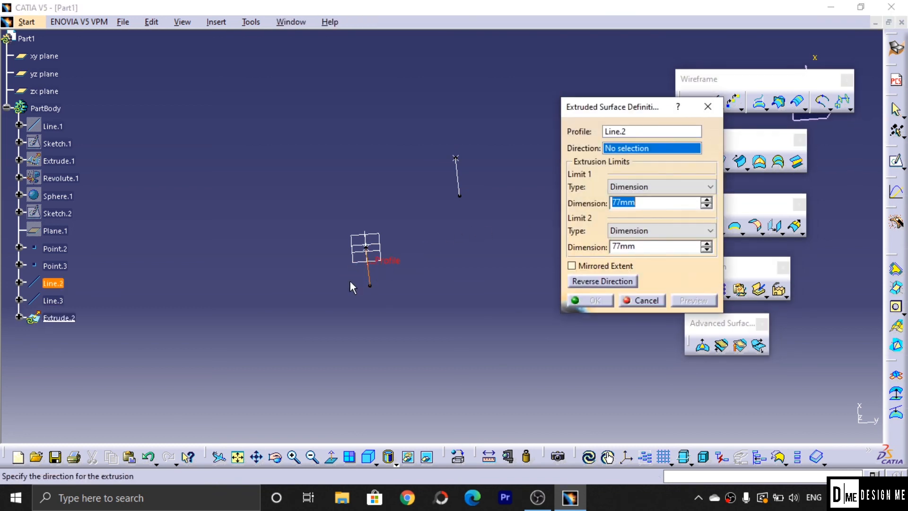
click(371, 238)
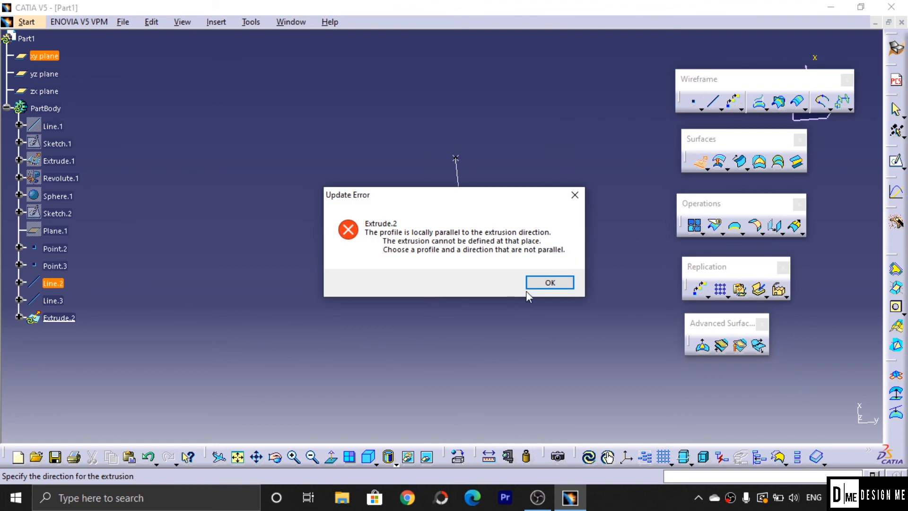
click(539, 286)
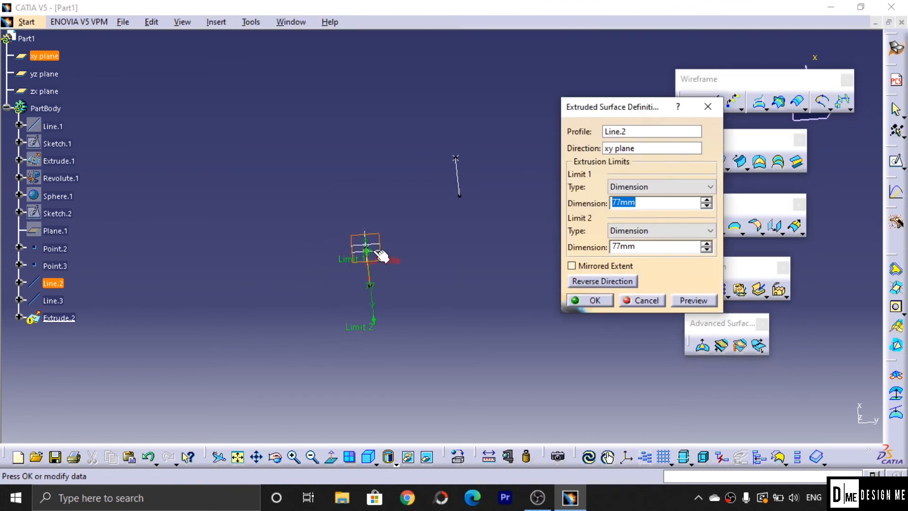
right_click(662, 150)
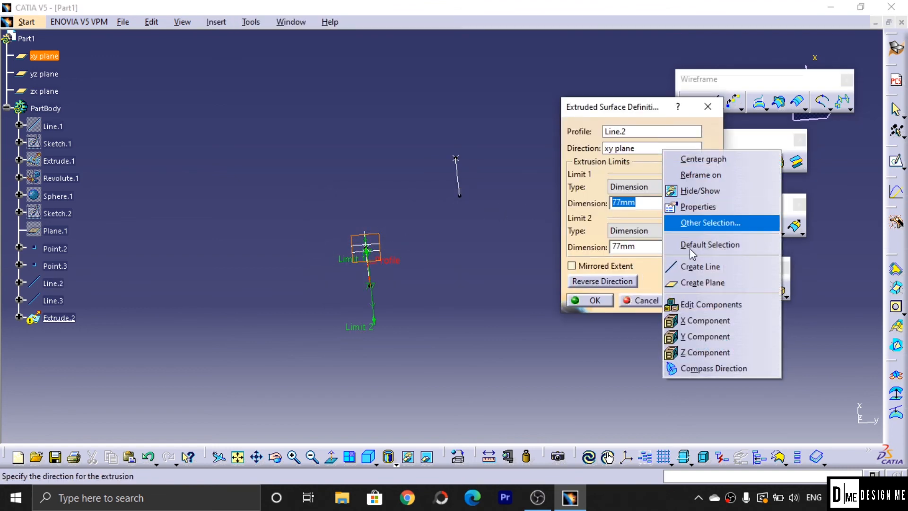
click(705, 335)
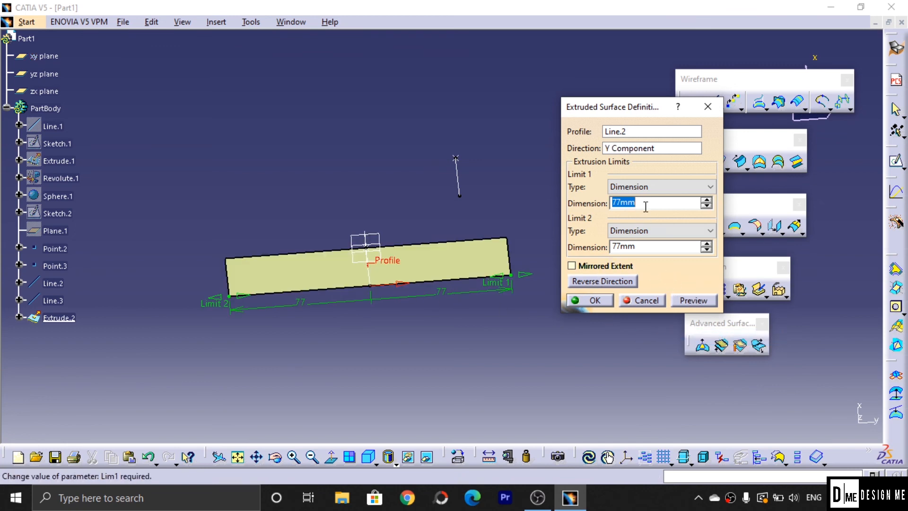
Set the extrusion's Limit 2 to 0 mm, reverse its direction and create the 77 mm surface.
double_click(658, 246)
text(0)
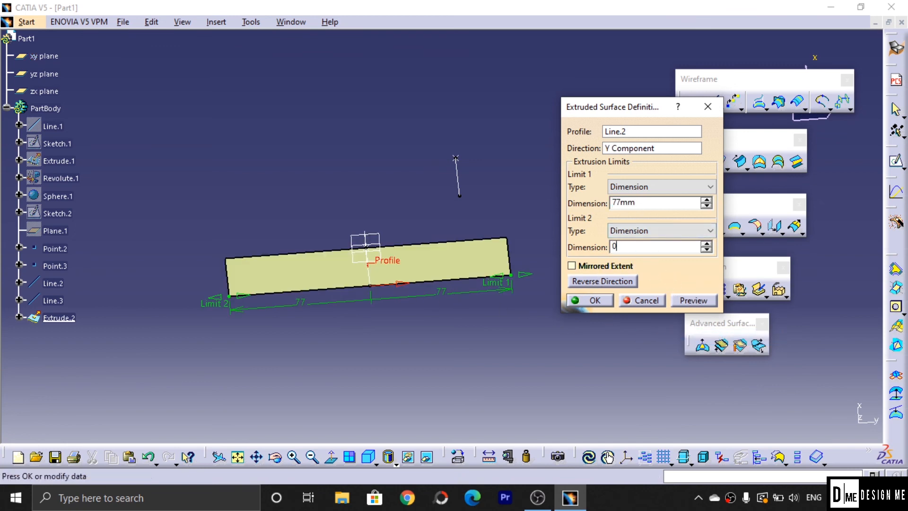
click(693, 300)
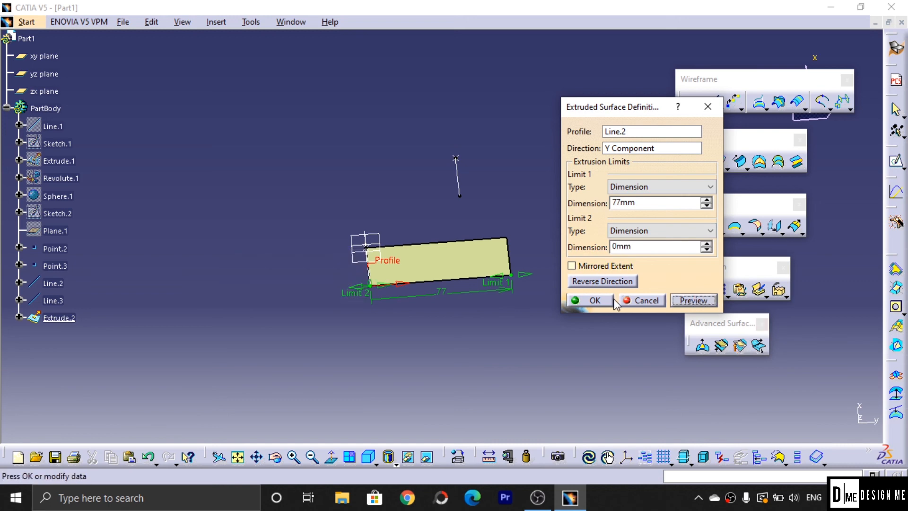
click(613, 281)
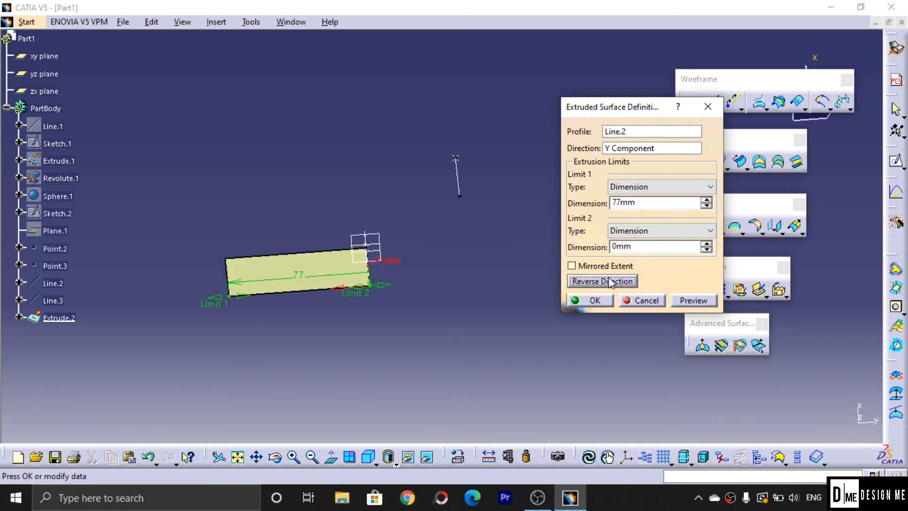
click(594, 302)
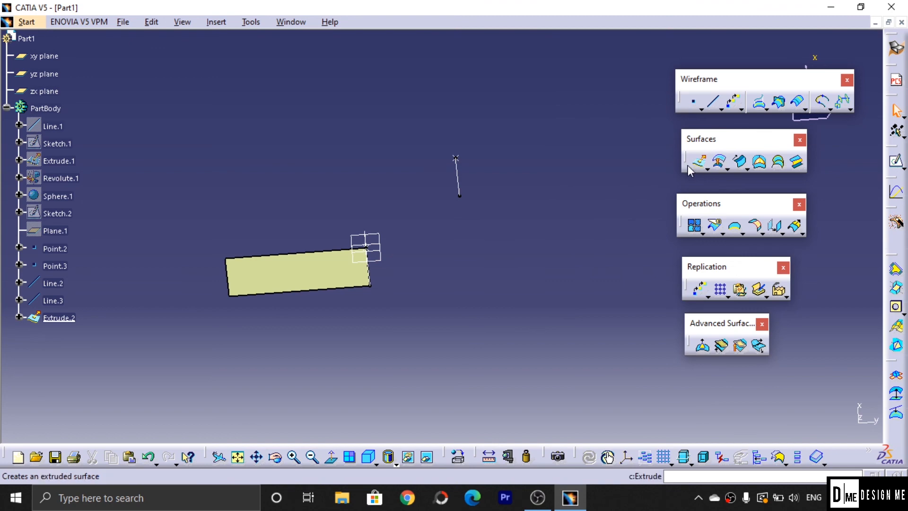
Extrude the second line along the Y Component with Limit 1 at 77 mm and Limit 2 at 0 mm.
click(708, 155)
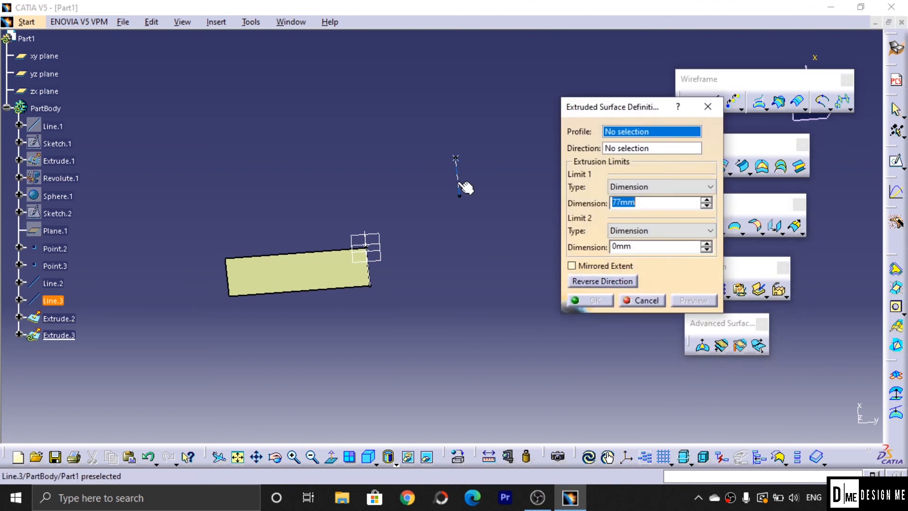
click(473, 196)
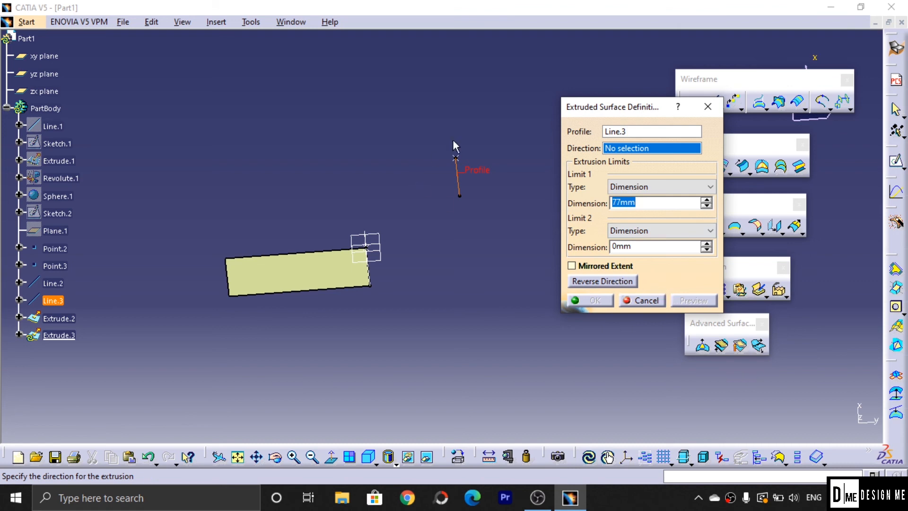
right_click(620, 148)
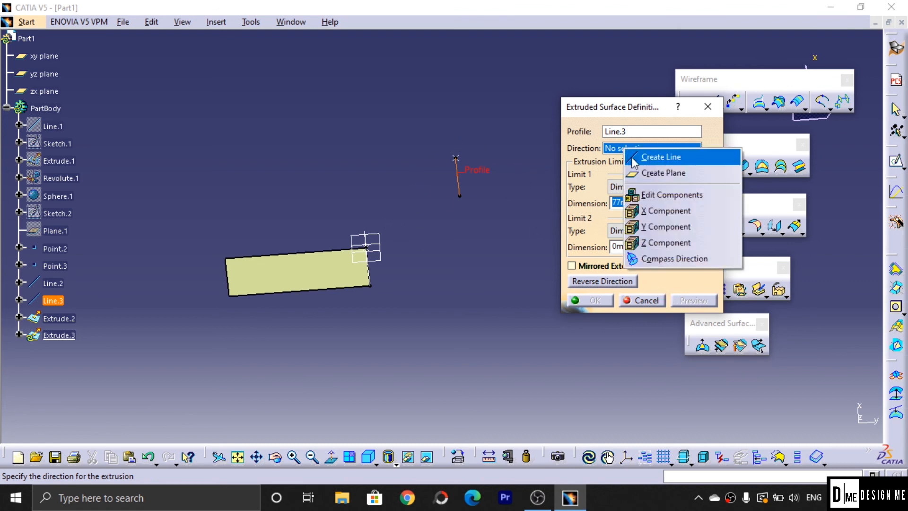
click(655, 226)
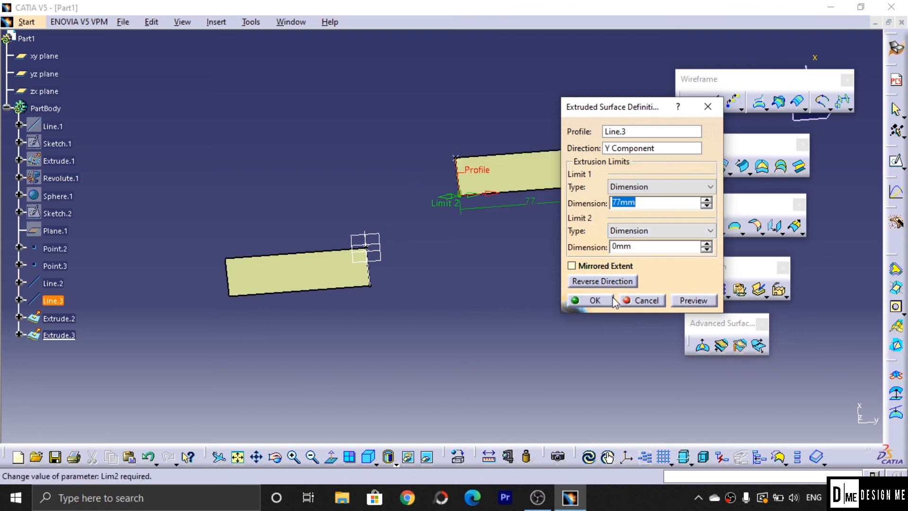
click(592, 300)
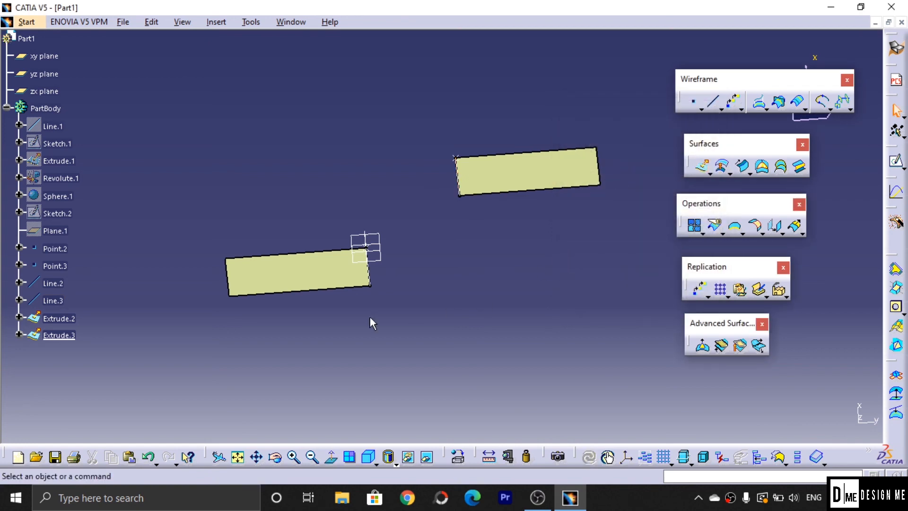
Start a Blend surface with the second line as first curve and its extruded surface as first support.
middle_drag(373, 271, 487, 299)
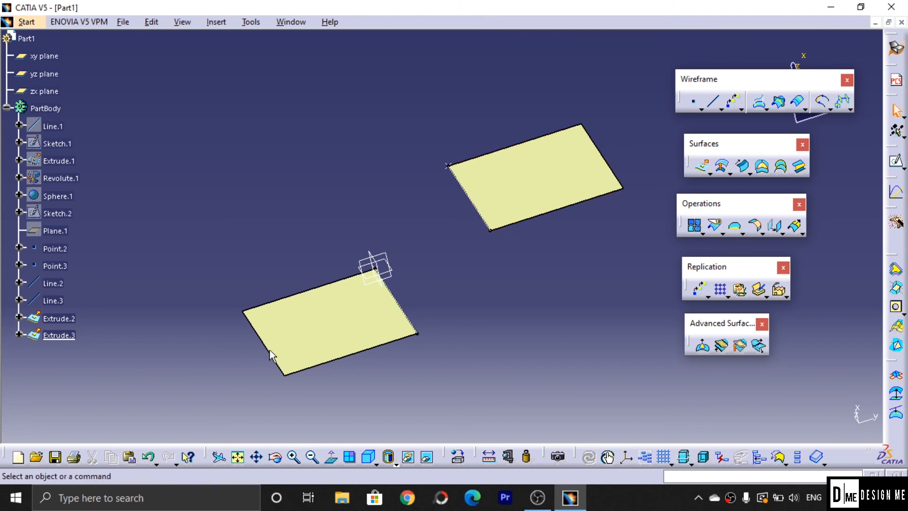
click(802, 170)
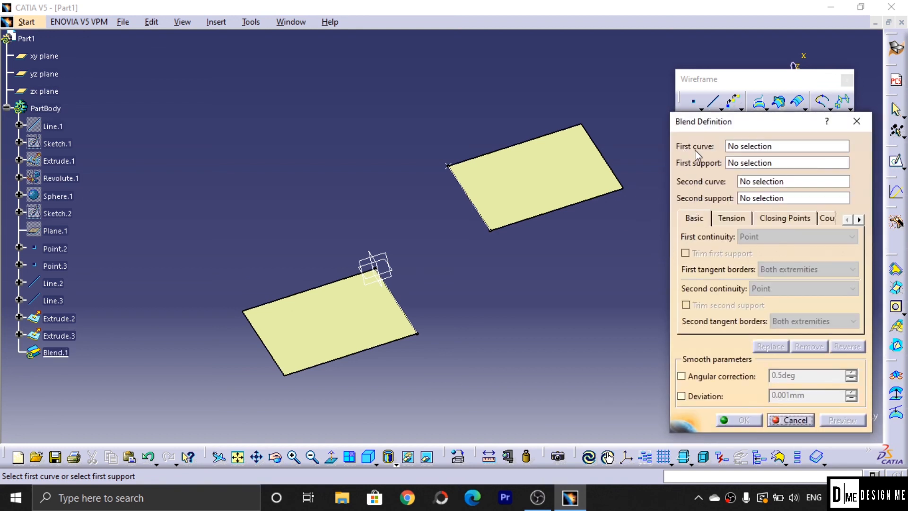
click(484, 216)
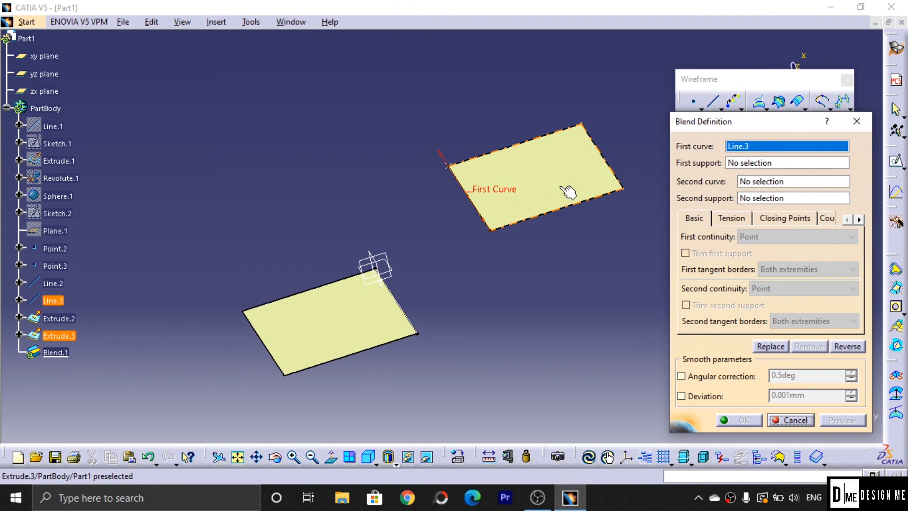
click(764, 162)
click(617, 193)
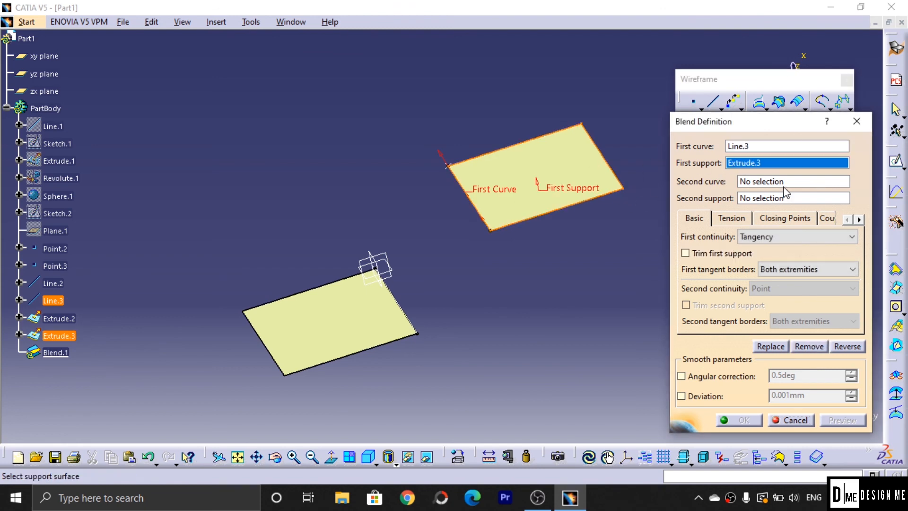
Assign the origin line as the blend's second curve and its extruded surface as second support, and preview the blend.
click(806, 178)
click(409, 318)
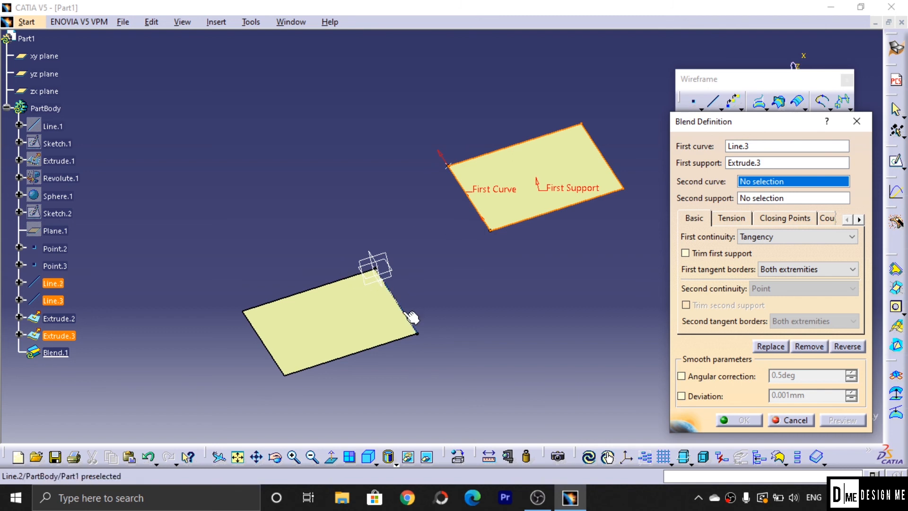
click(774, 201)
click(340, 330)
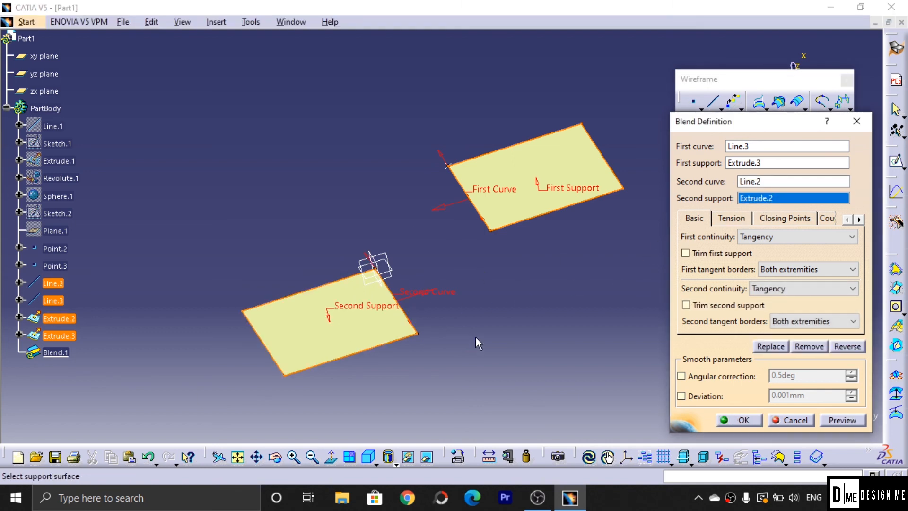
click(864, 425)
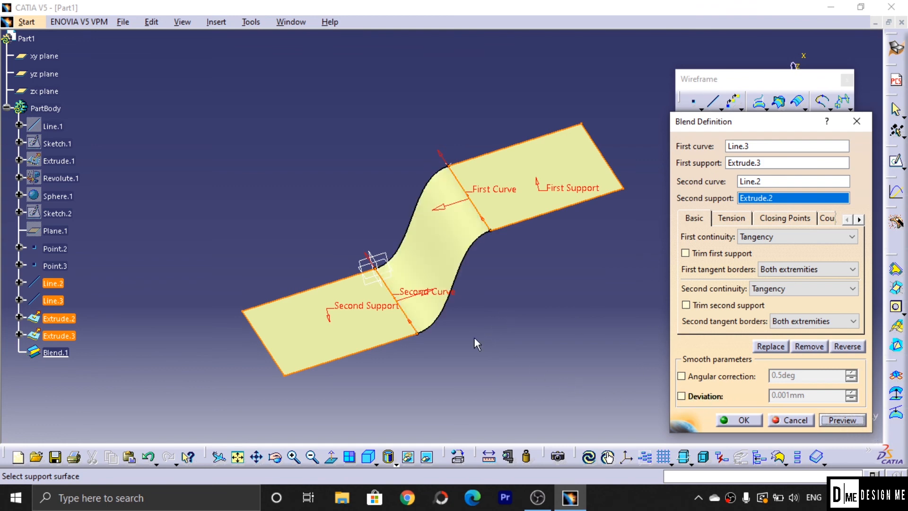
middle_drag(487, 342, 488, 248)
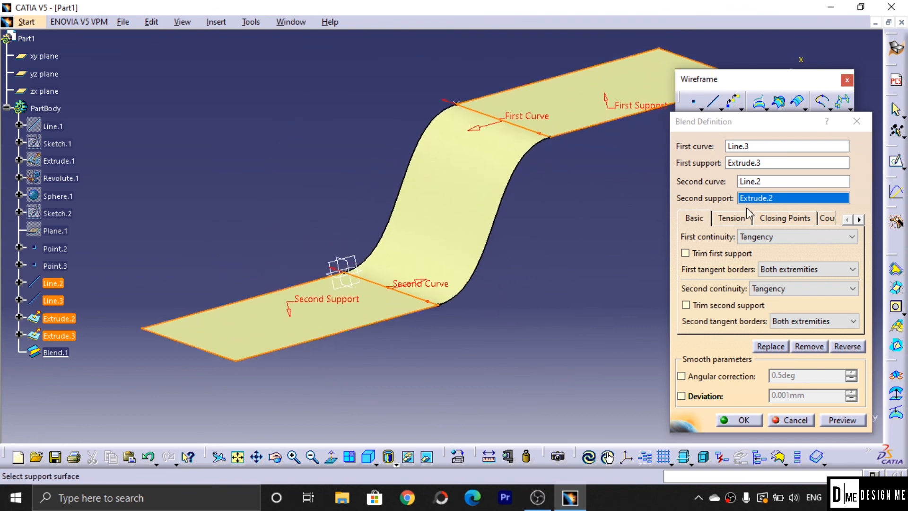
Enable trimming of the blend's first support, set the first continuity to Point and preview the surface.
click(712, 224)
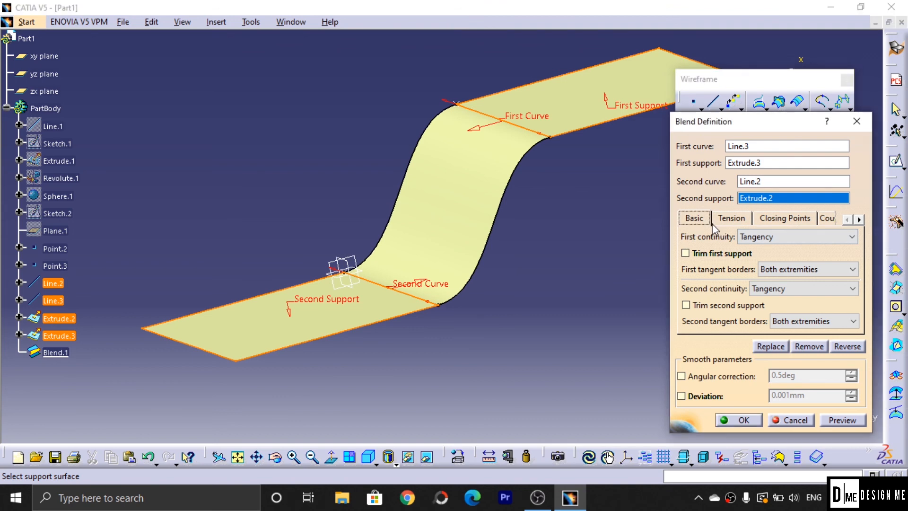
click(731, 217)
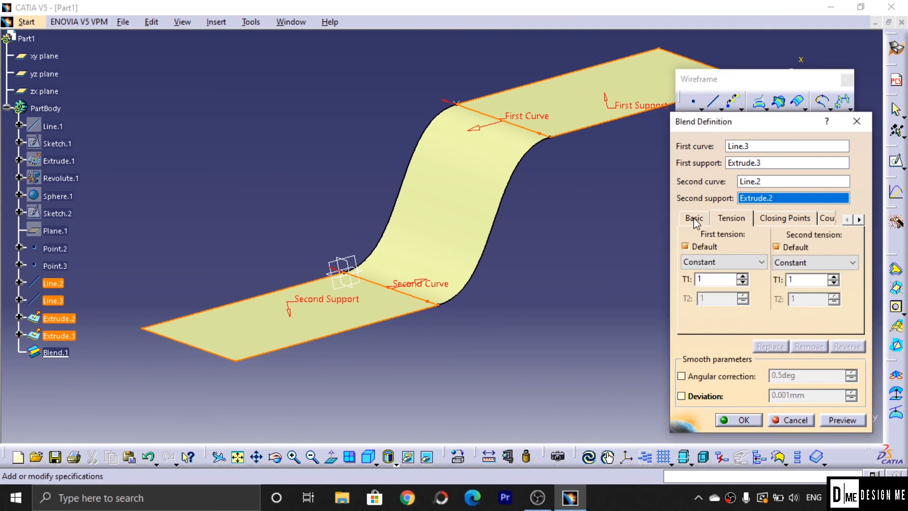
click(694, 217)
click(793, 236)
click(790, 242)
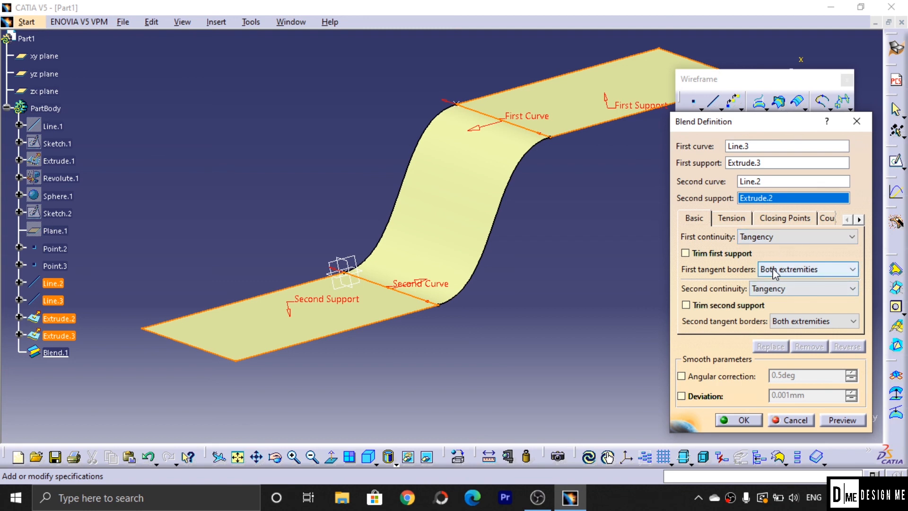
click(770, 247)
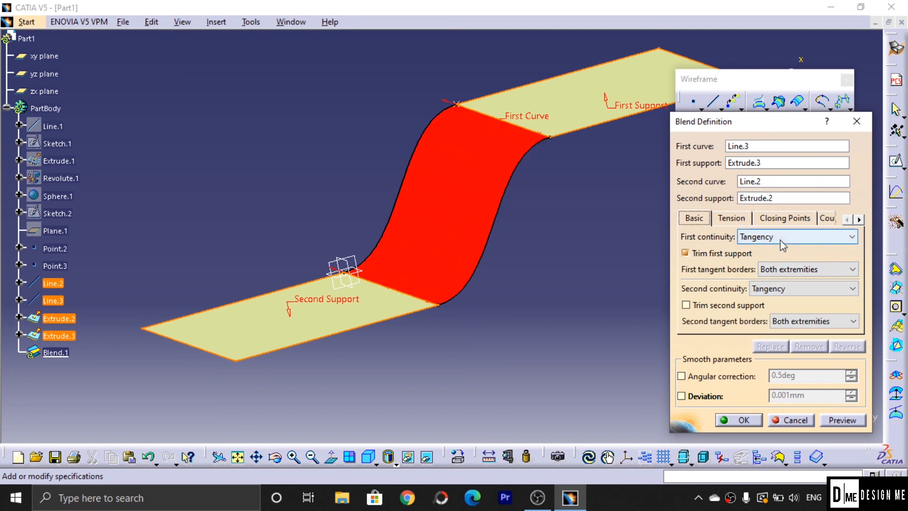
click(780, 241)
click(781, 252)
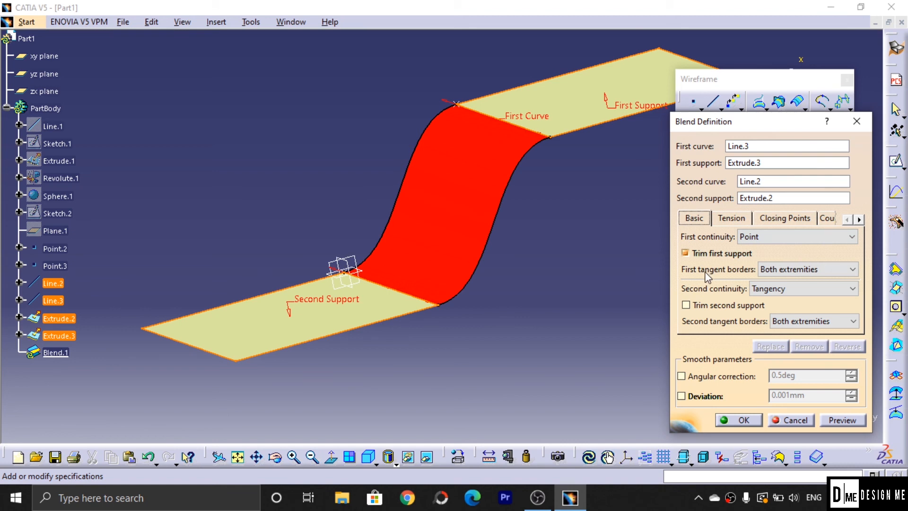
click(842, 419)
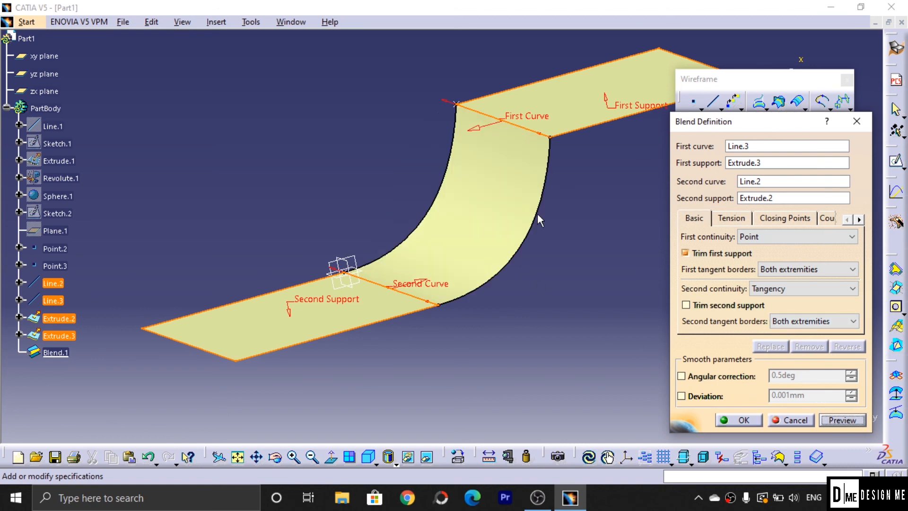
Set the blend's second continuity to Point and preview the surface between the two extruded supports.
click(799, 288)
click(776, 308)
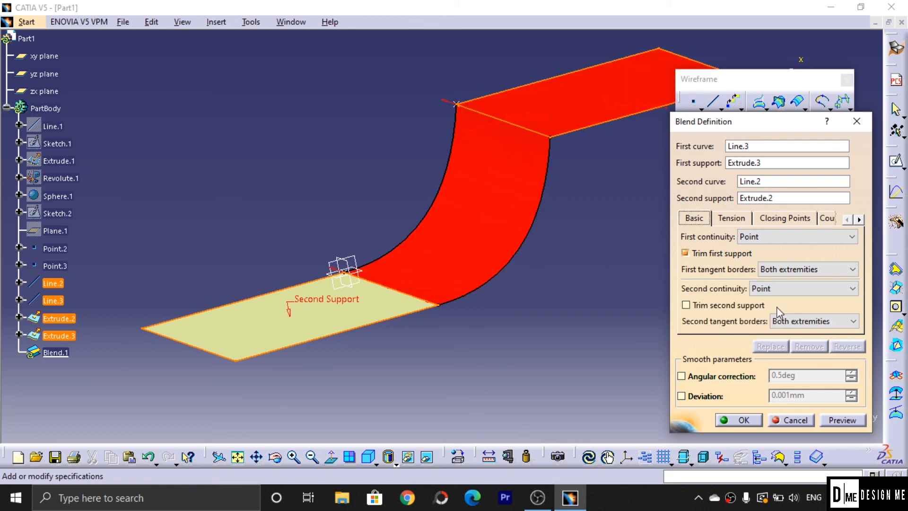
click(851, 419)
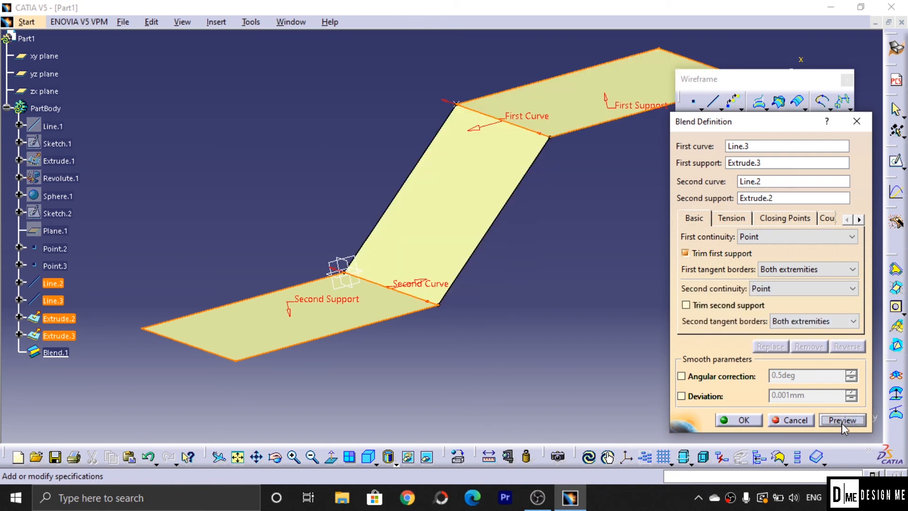
middle_drag(478, 278, 492, 309)
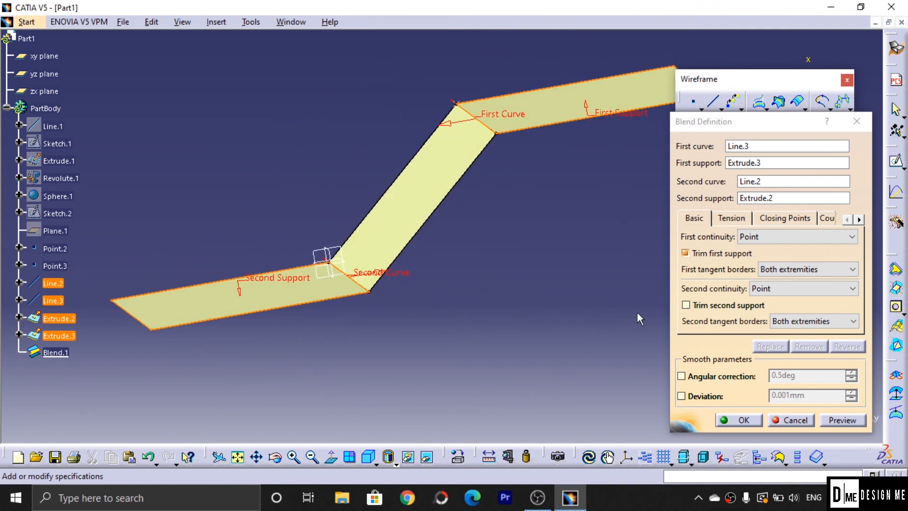
Set both the first and second continuity of the blend to Tangency, preview it and create the surface.
click(787, 236)
click(789, 261)
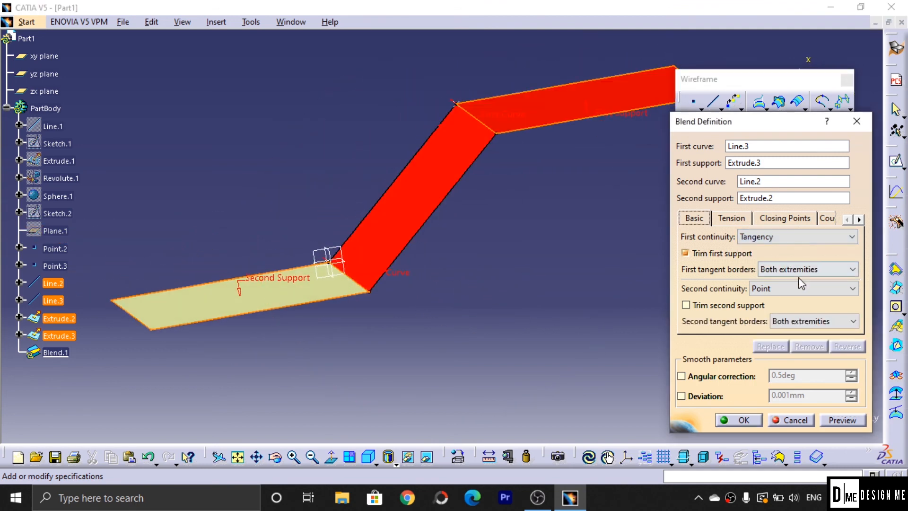
click(801, 289)
click(786, 310)
click(842, 421)
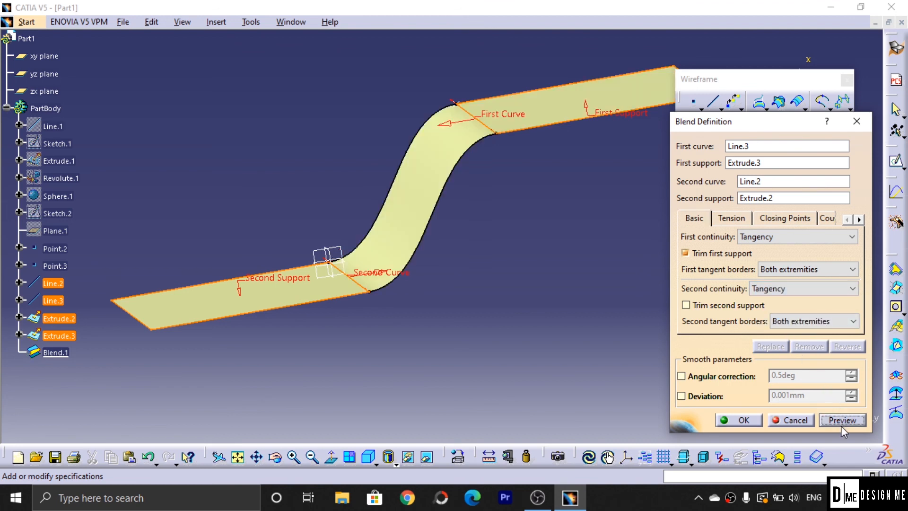
middle_drag(495, 272, 544, 299)
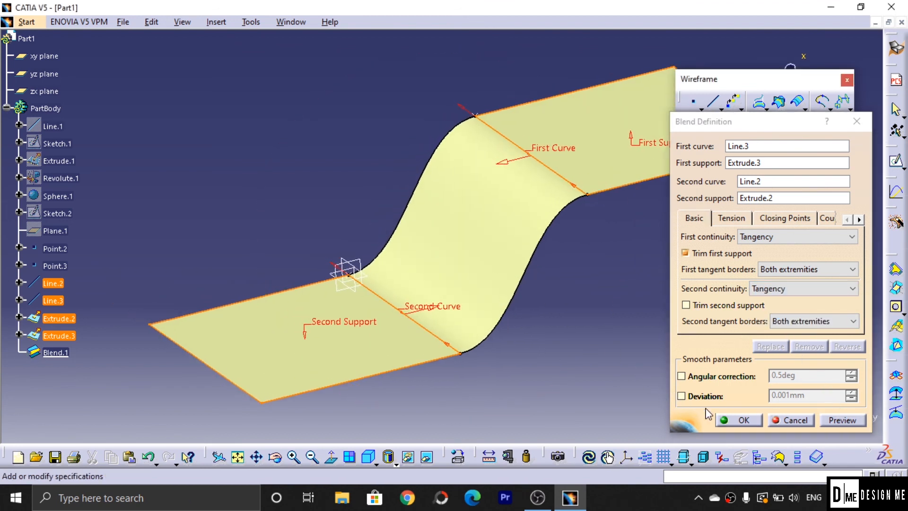
click(724, 419)
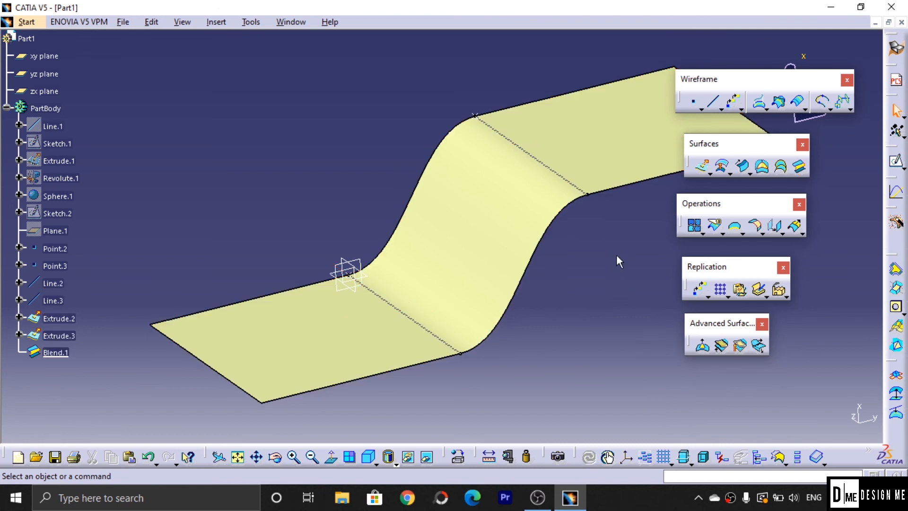